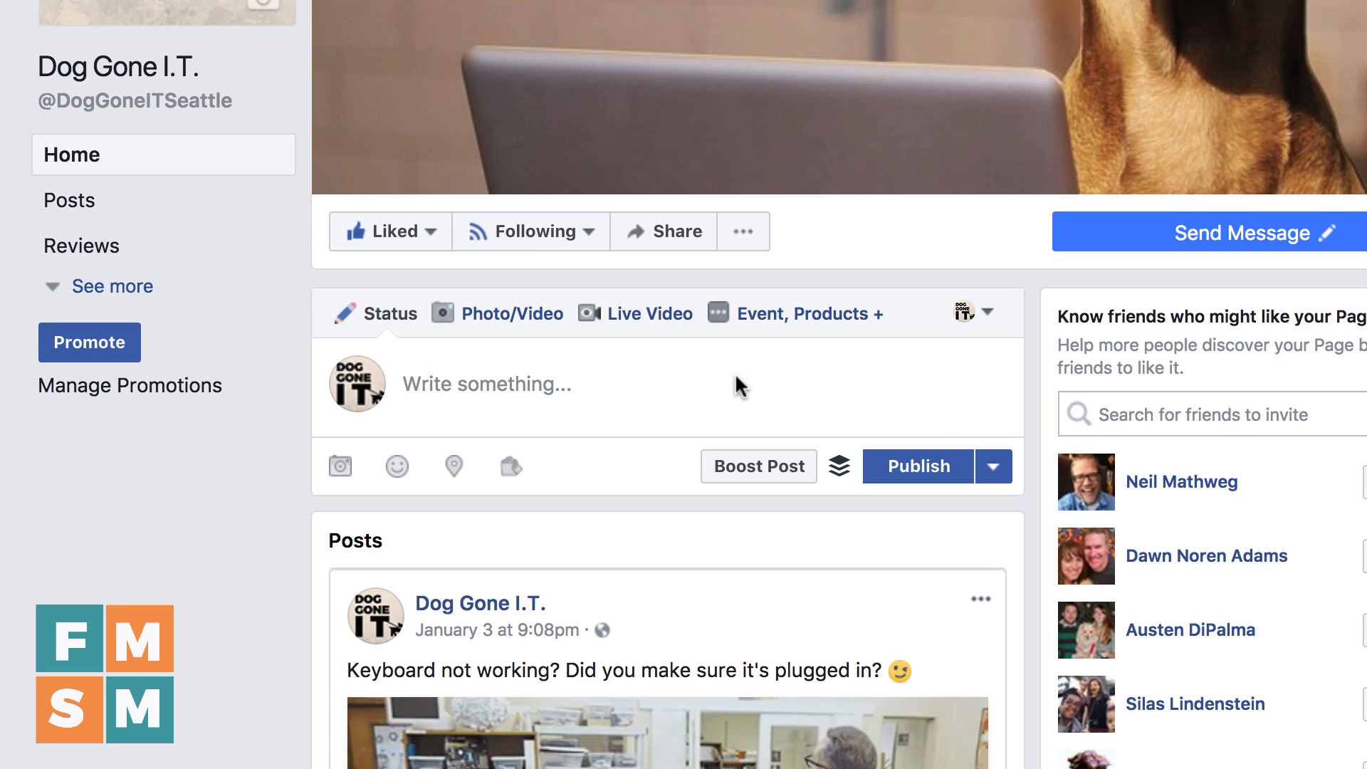
# Write the status post "Thank you to all our great customers that allow us to do what we love - Geek out! :)"
pyautogui.click(702, 388)
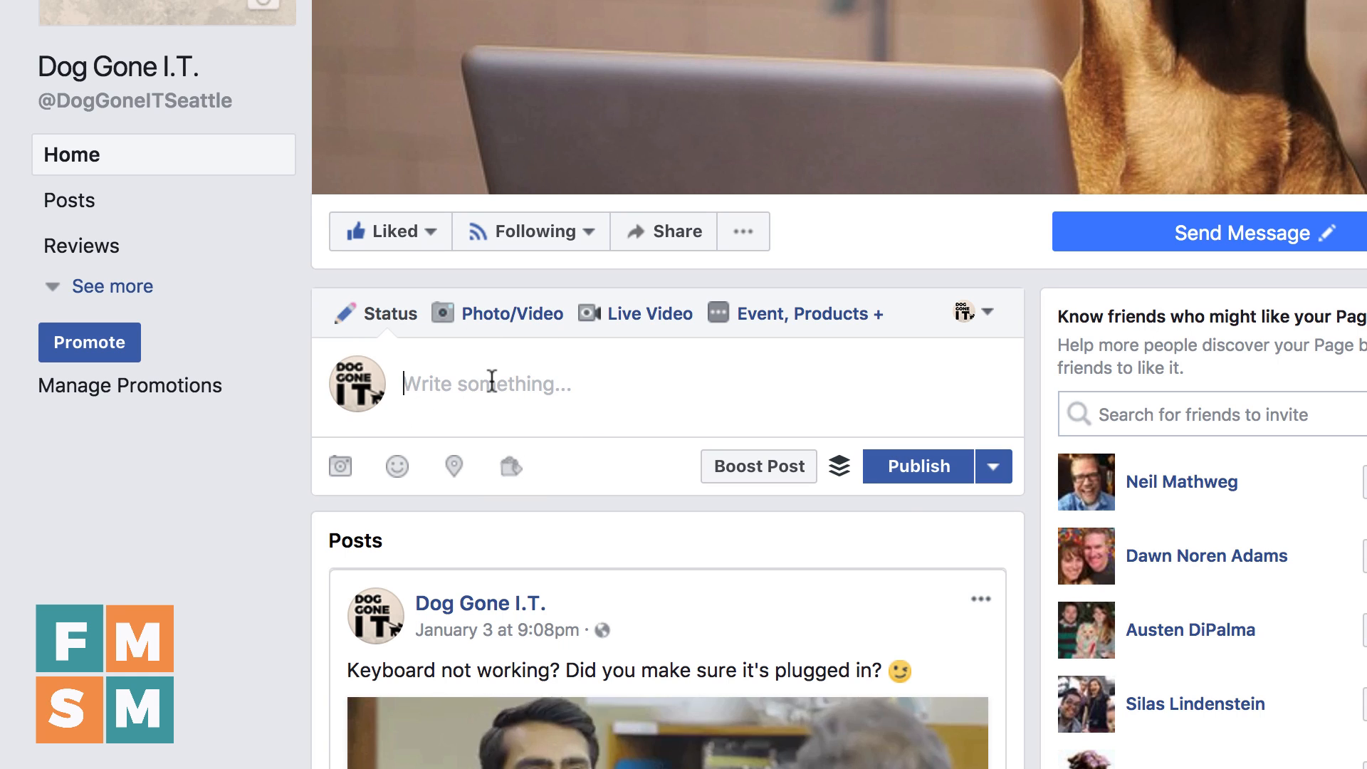
pyautogui.write('Thank yo')
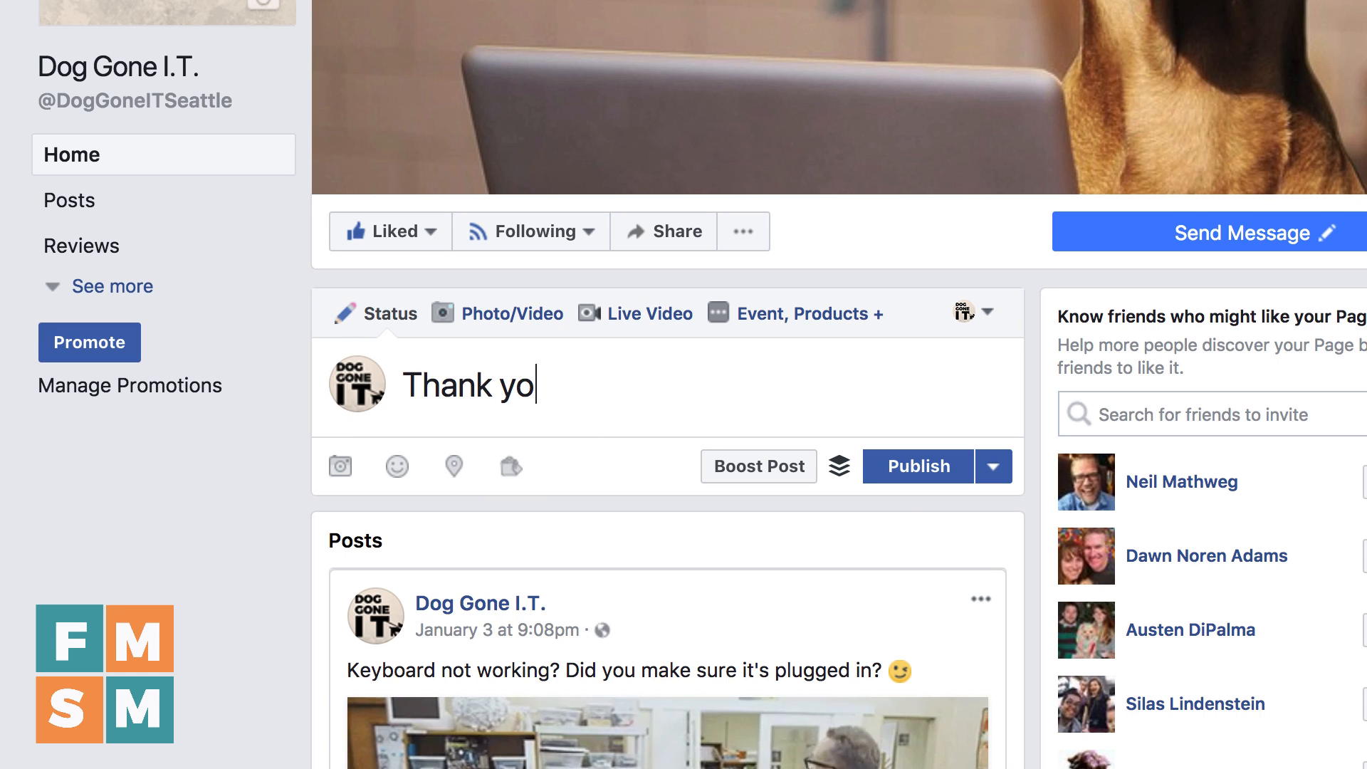
pyautogui.write('u to all our great')
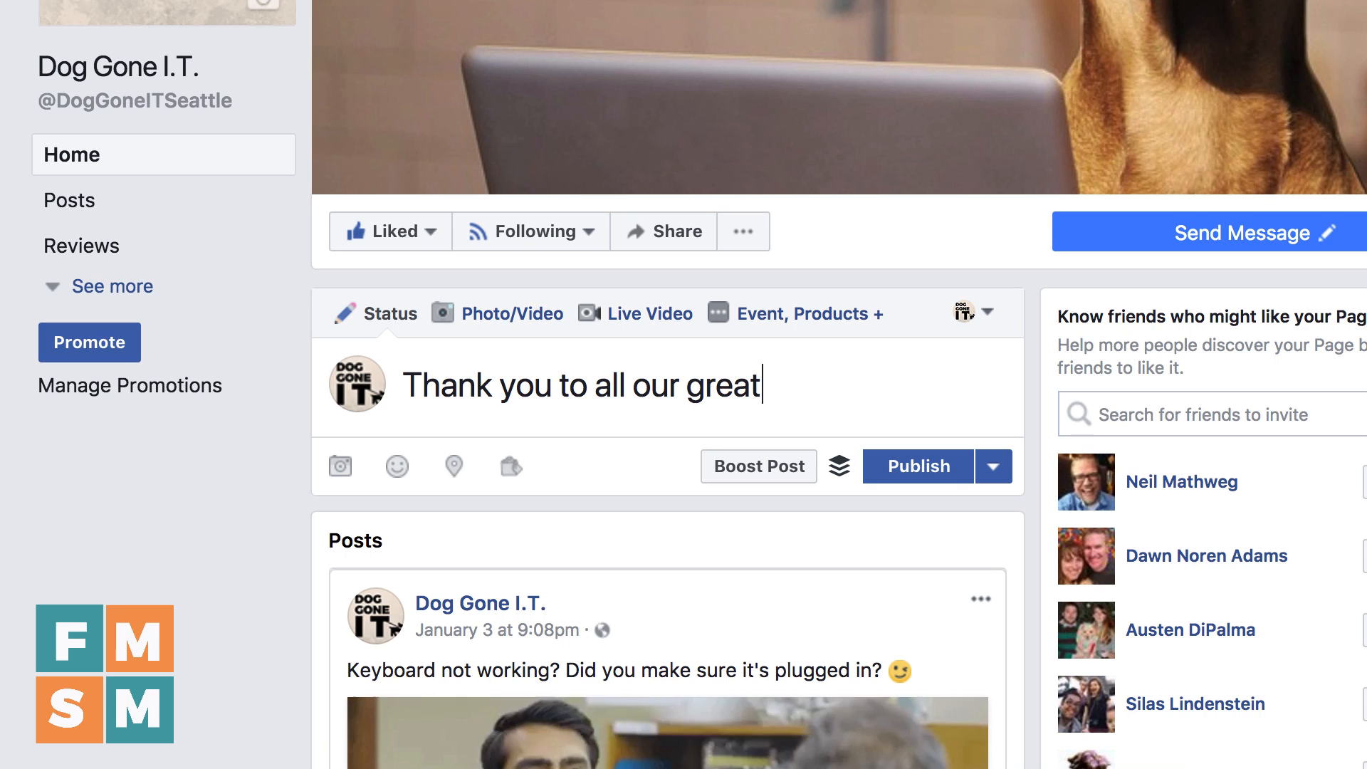
pyautogui.write(' customers that allow')
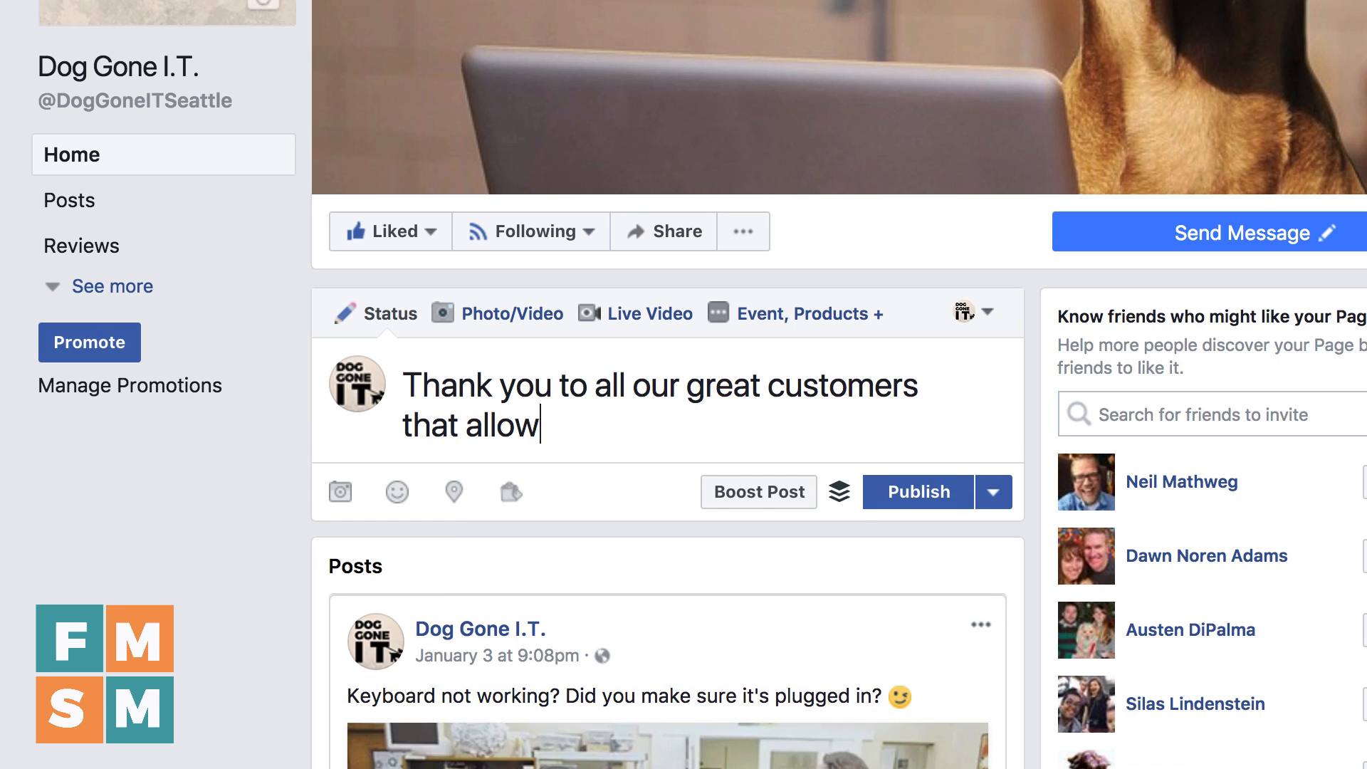
pyautogui.write(' us to do what we ')
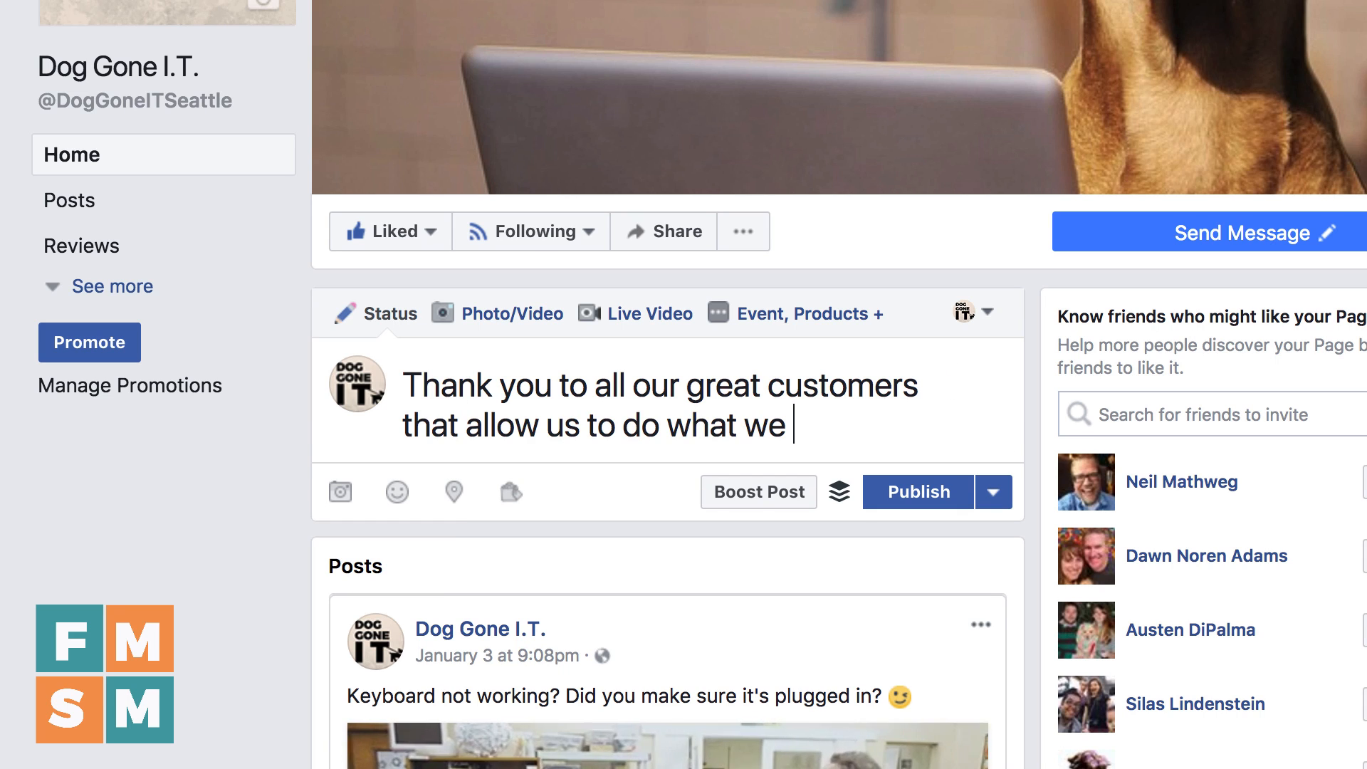
pyautogui.write('love - Gee')
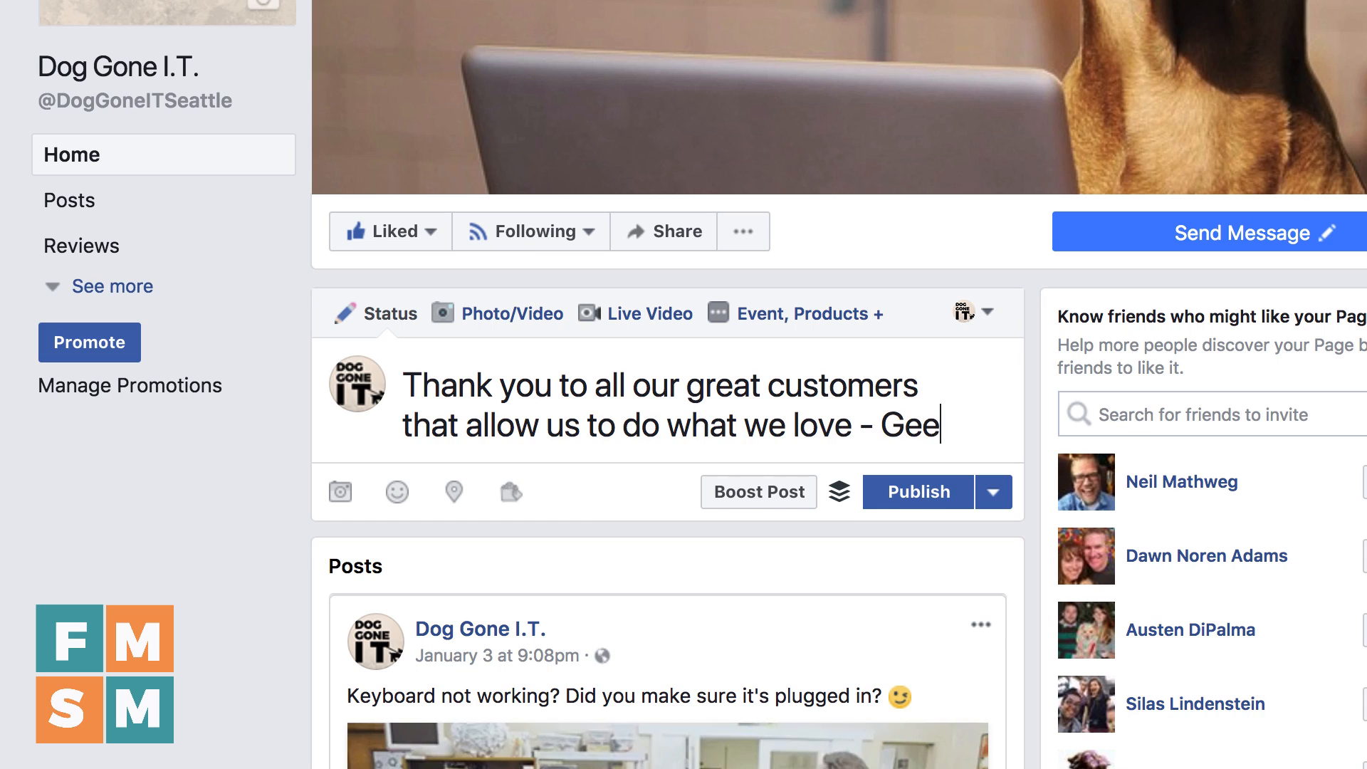
pyautogui.write('k out! :)')
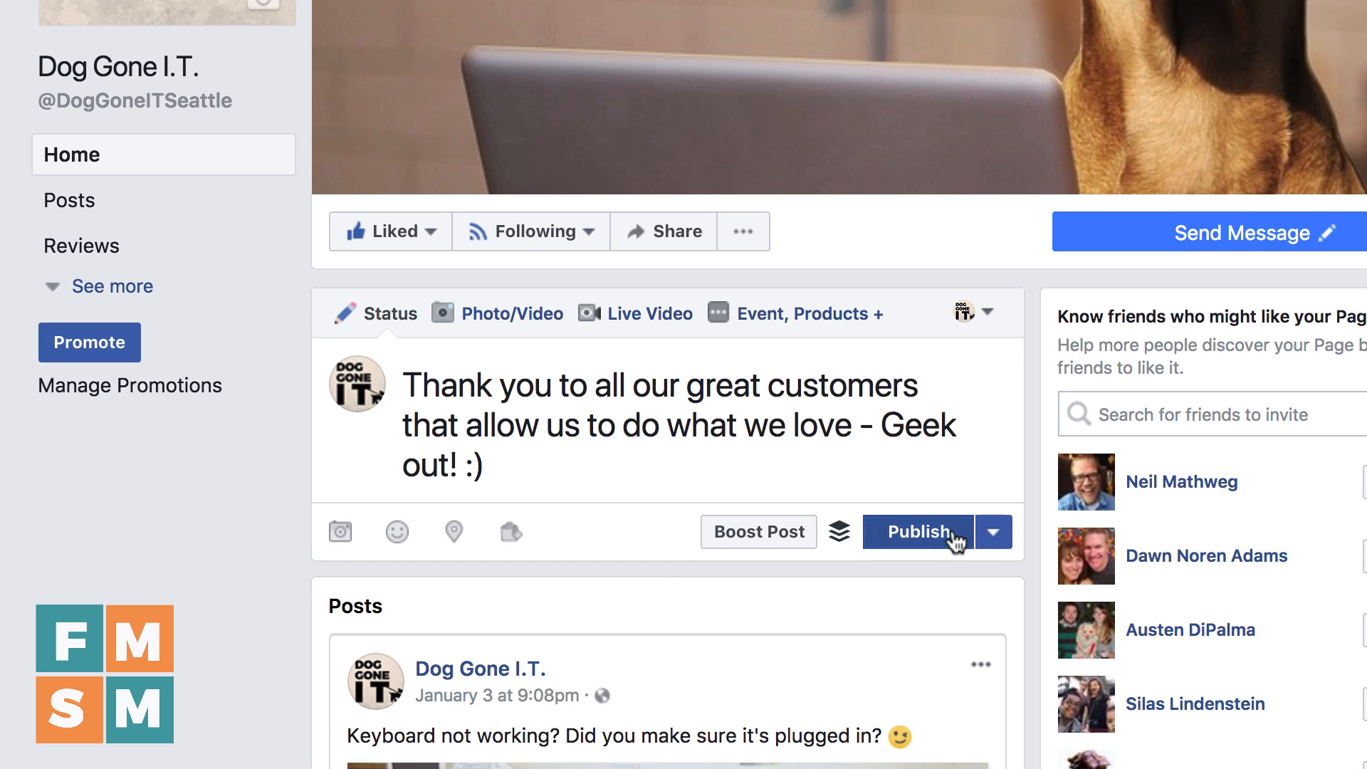
# Check the alternative publishing options for the thank-you post and publish it immediately
pyautogui.click(1003, 547)
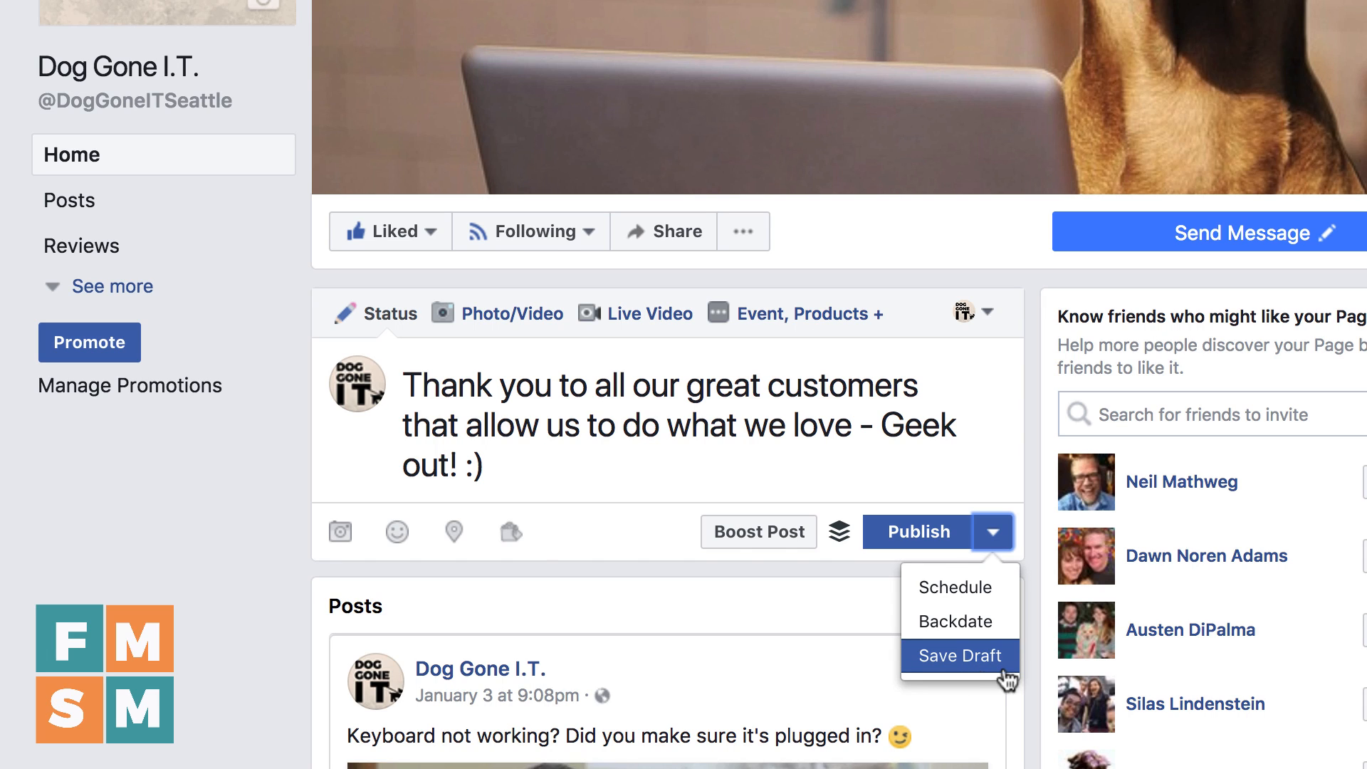
pyautogui.click(629, 439)
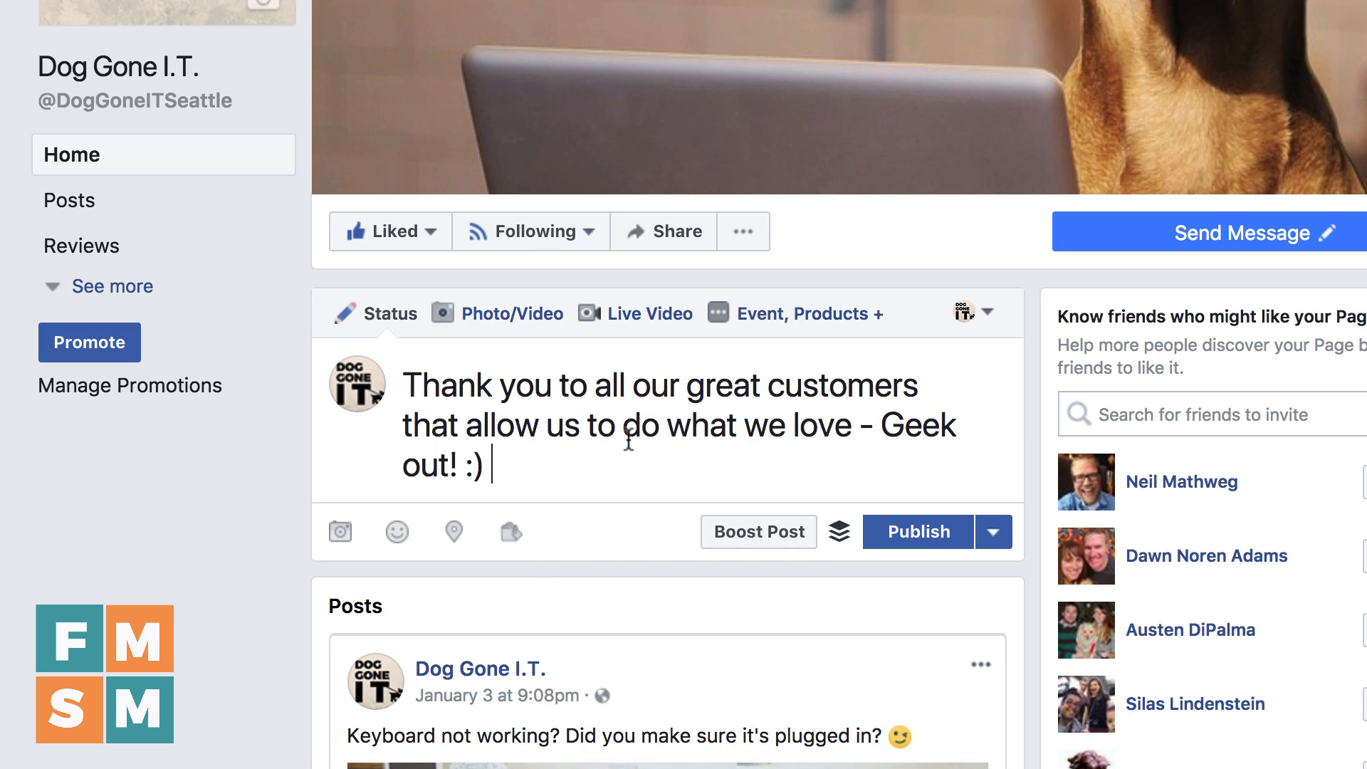
pyautogui.click(946, 545)
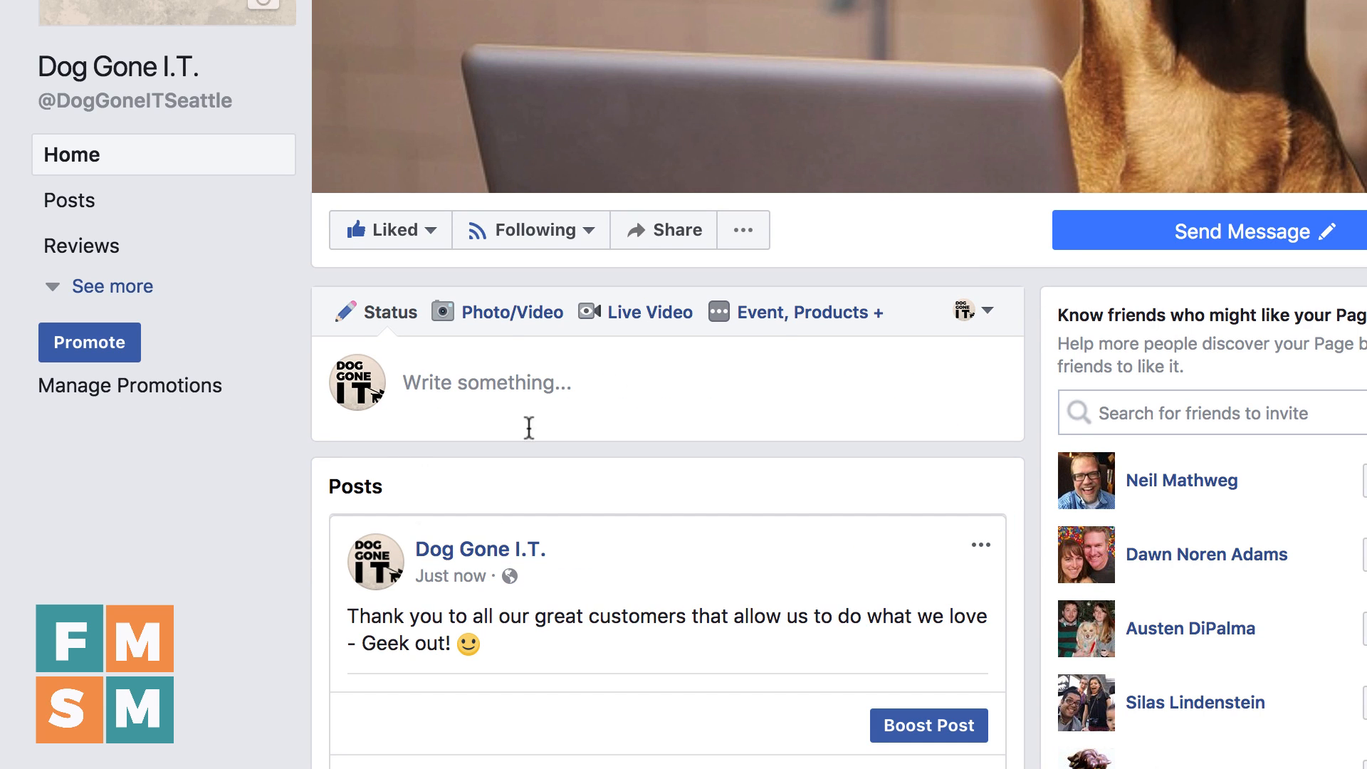
# Start a new Page post and add the photo of the seated man biting a keyboard
pyautogui.click(589, 384)
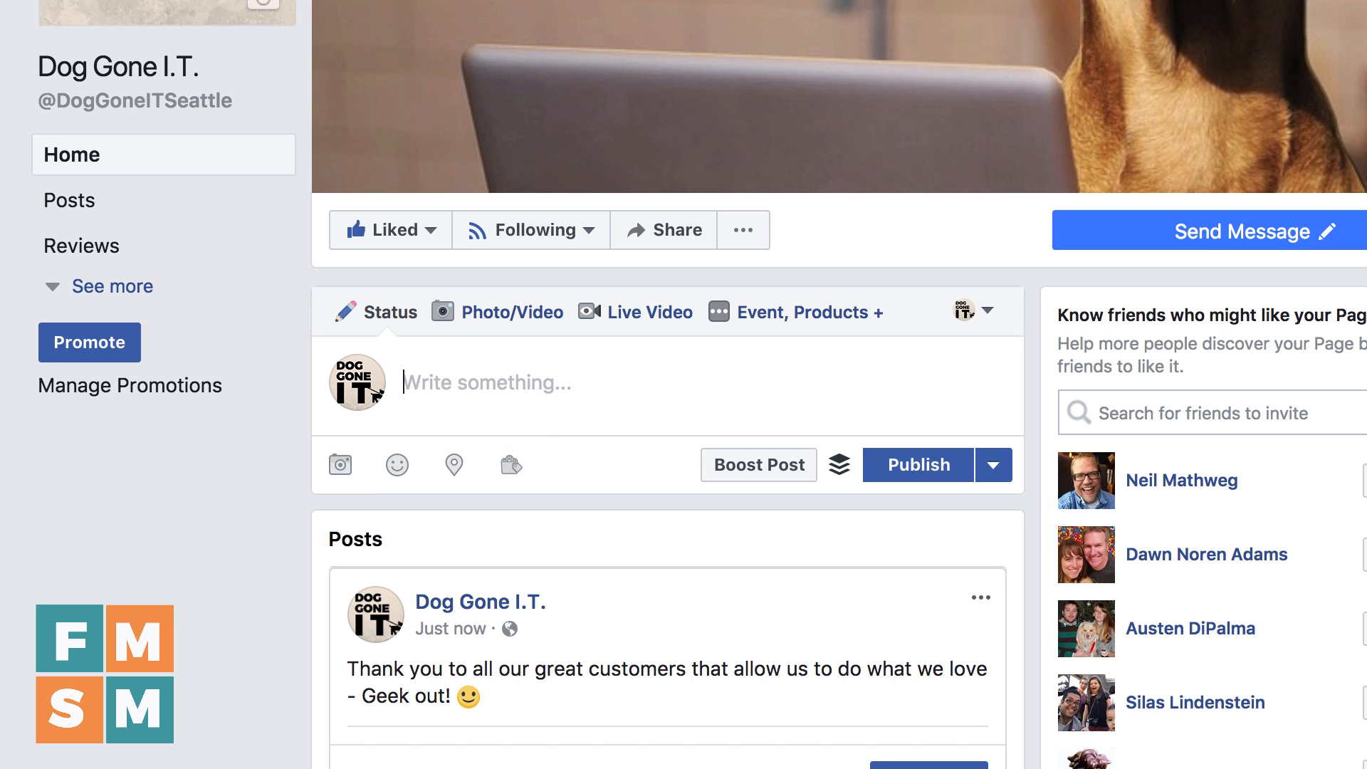
pyautogui.click(1366, 768)
pyautogui.moveTo(1366, 405); pyautogui.dragTo(522, 401)
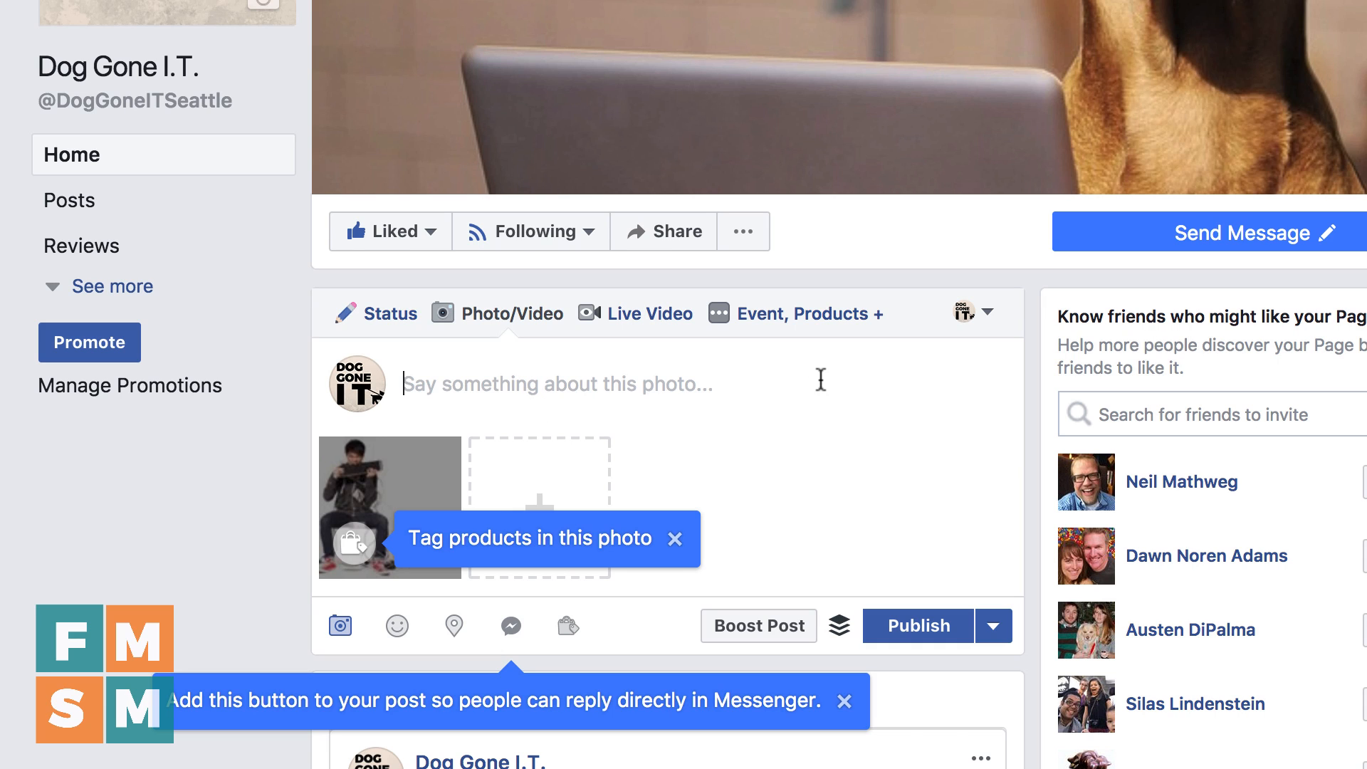
# Caption the photo 'Have you been yelling "Dog Gone It!" at your computer? Or maybe "$%#&*#%!!!" Call us!' and publish the post
pyautogui.write('Have you been yelling Dog Gone It!"')
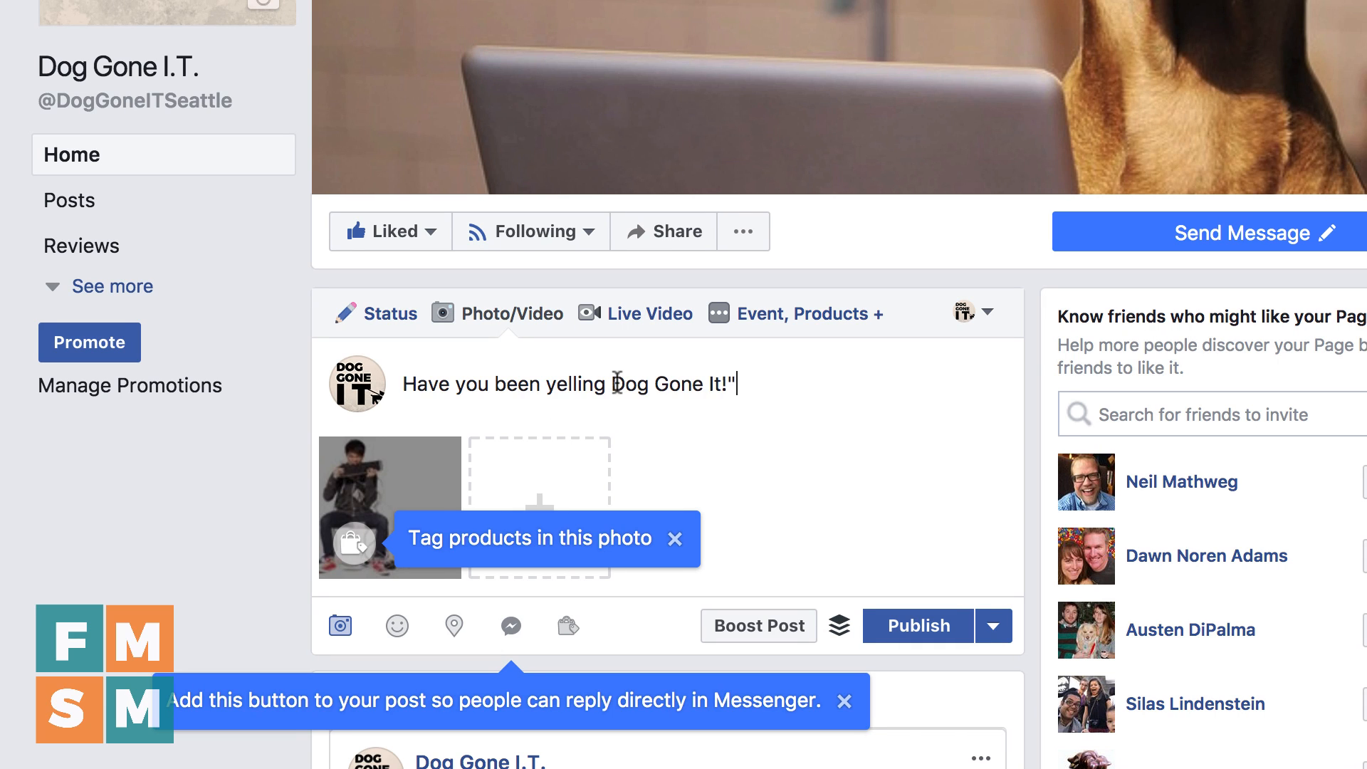
pyautogui.click(616, 384)
pyautogui.write('"')
pyautogui.press('End')
pyautogui.write('at your computer? Or maybe $%')
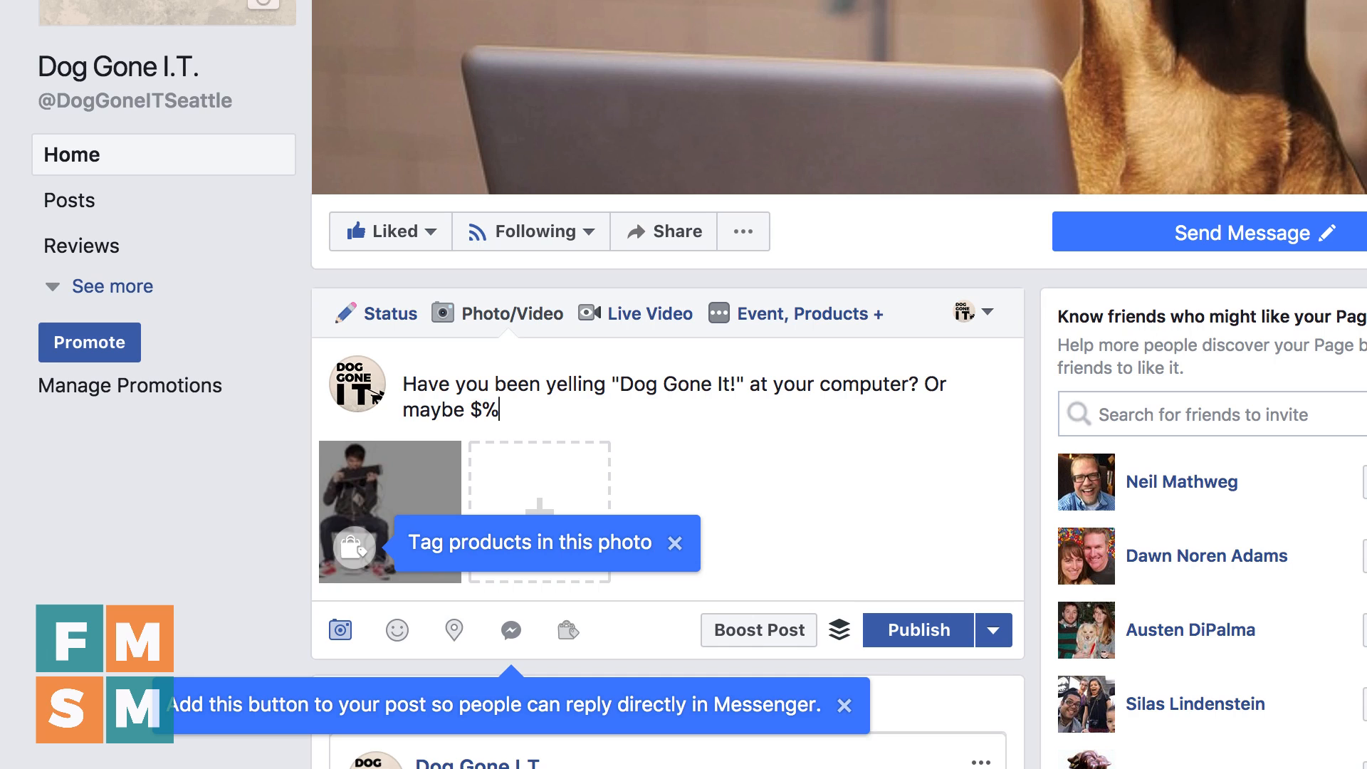
pyautogui.write('#&*#%!!!"')
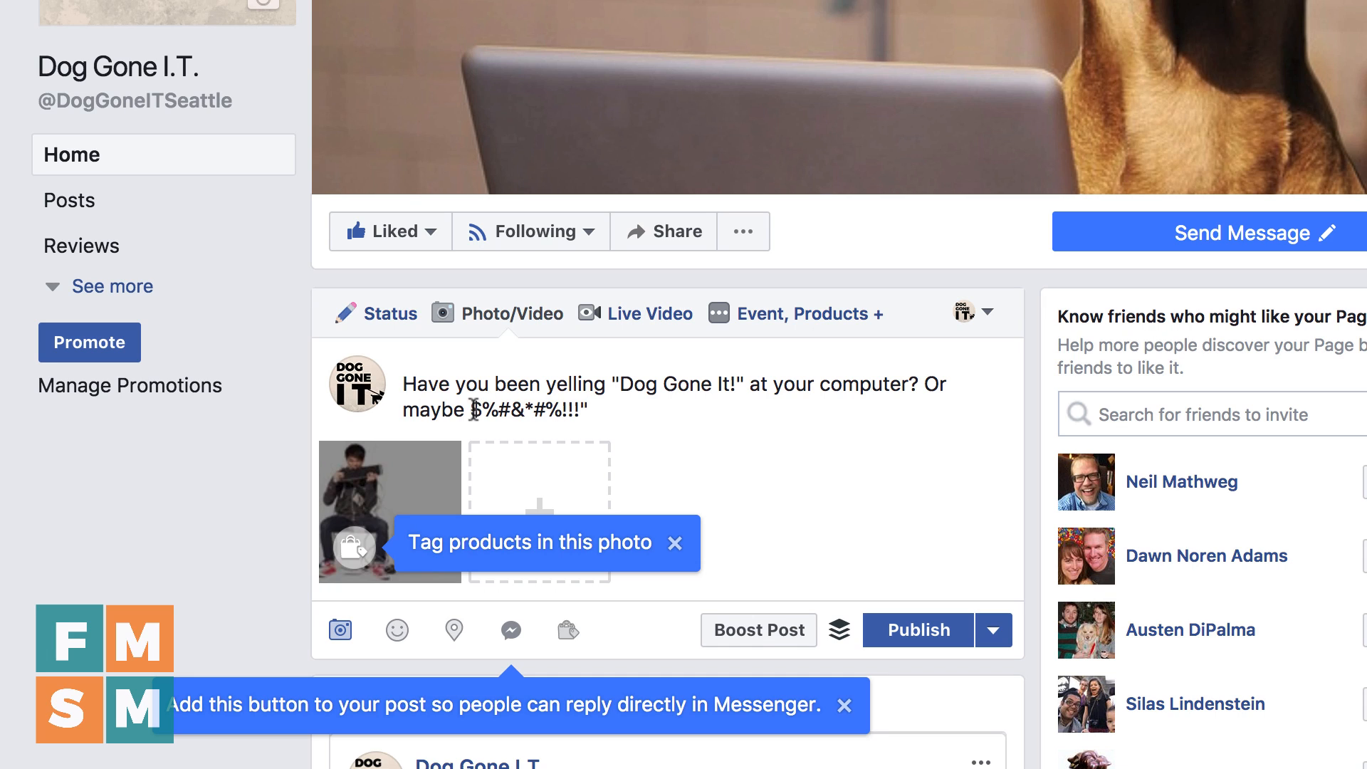
pyautogui.click(473, 410)
pyautogui.write('"')
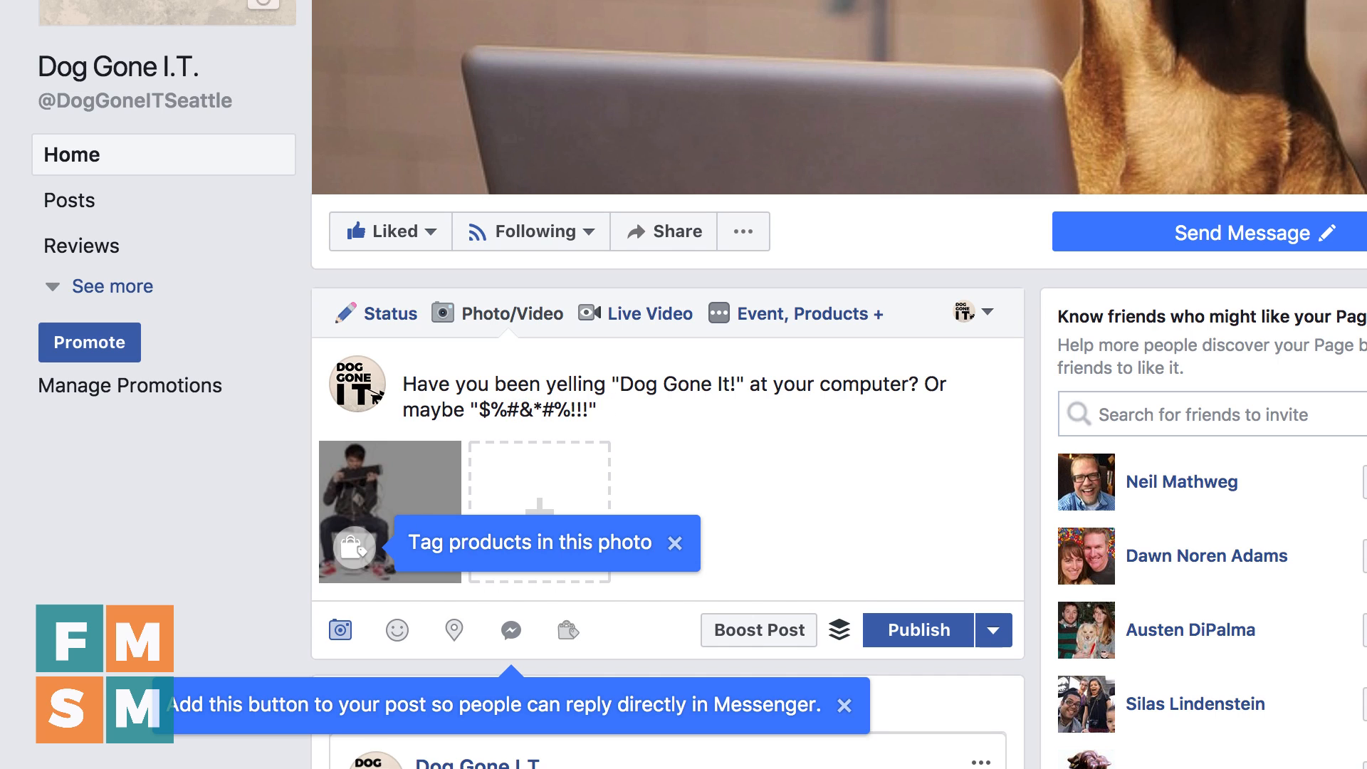
pyautogui.write(' Call us!')
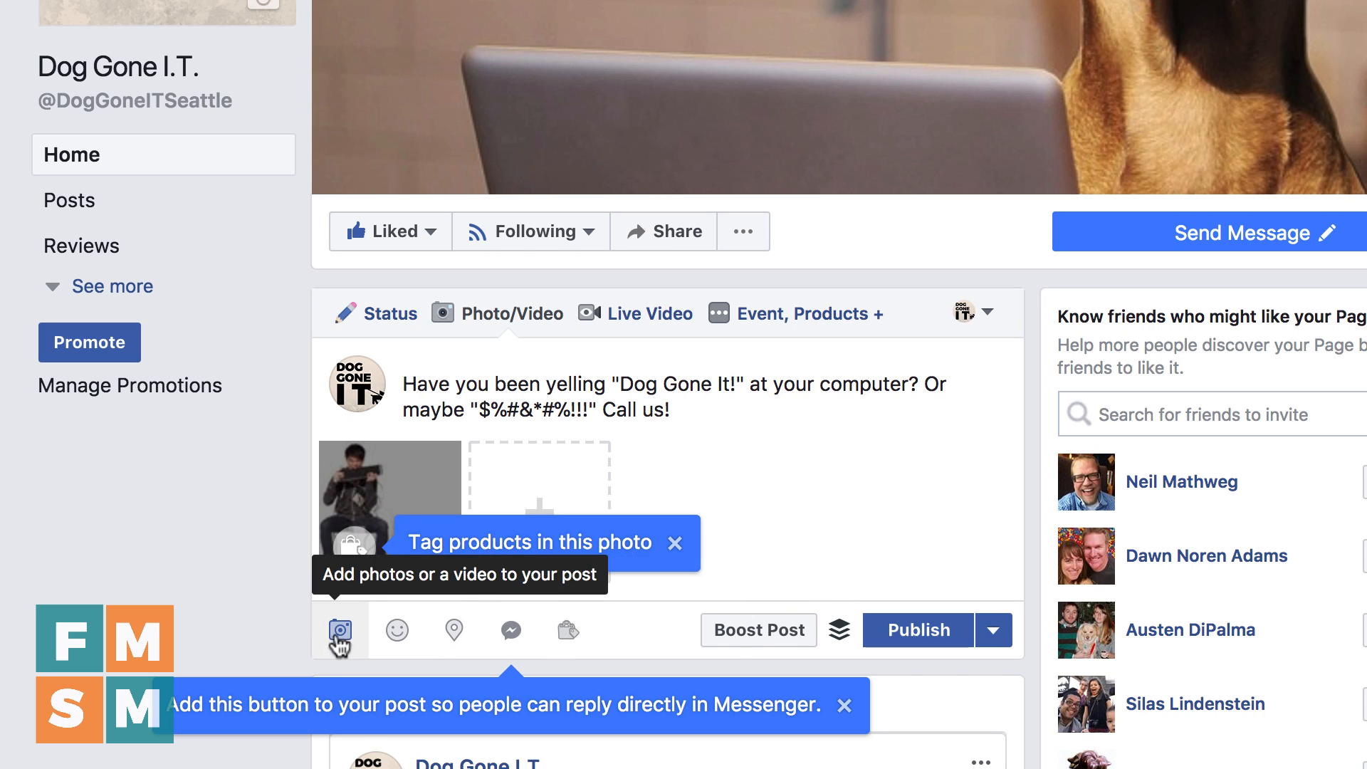
pyautogui.click(915, 639)
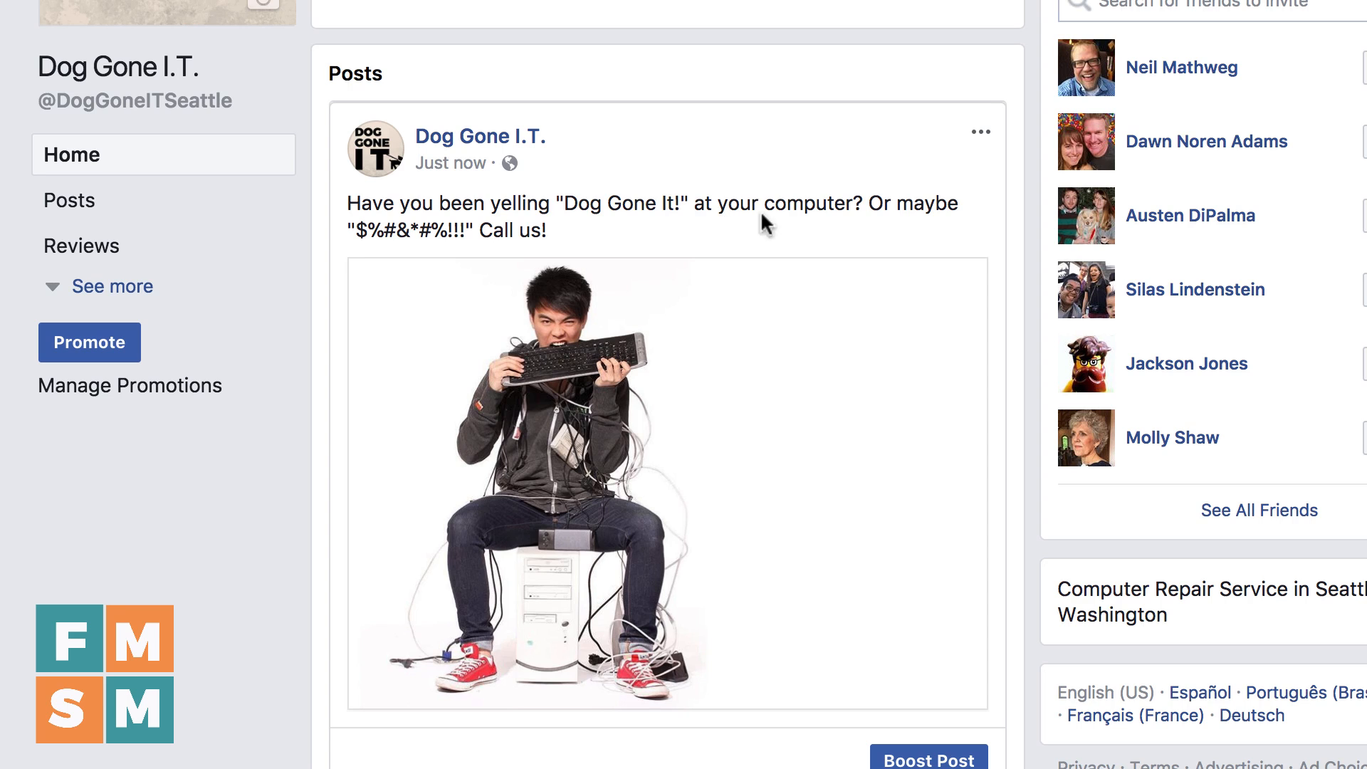
# Start a new photo/video post and upload the video of hands typing on a keyboard
pyautogui.scroll(7, 573, 398)
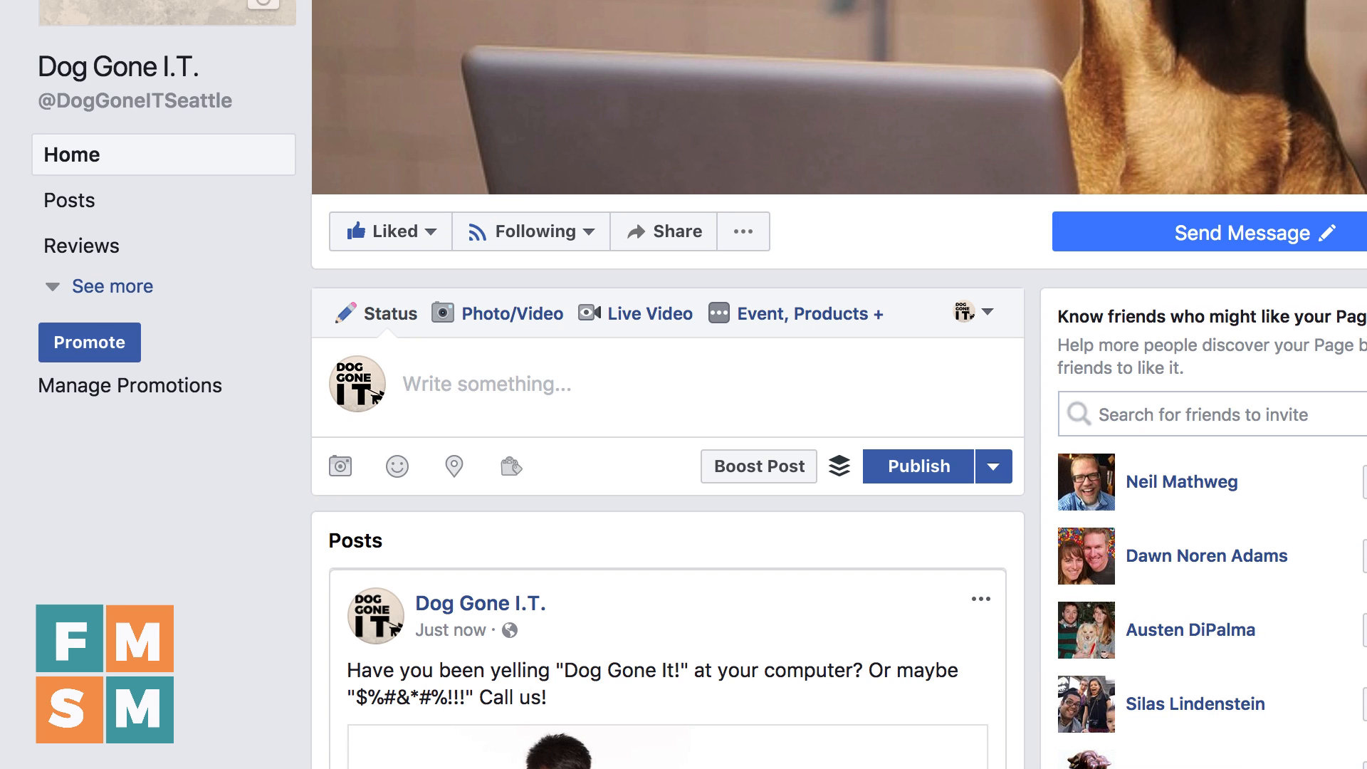
pyautogui.moveTo(733, 765); pyautogui.dragTo(1146, 676)
pyautogui.click(501, 320)
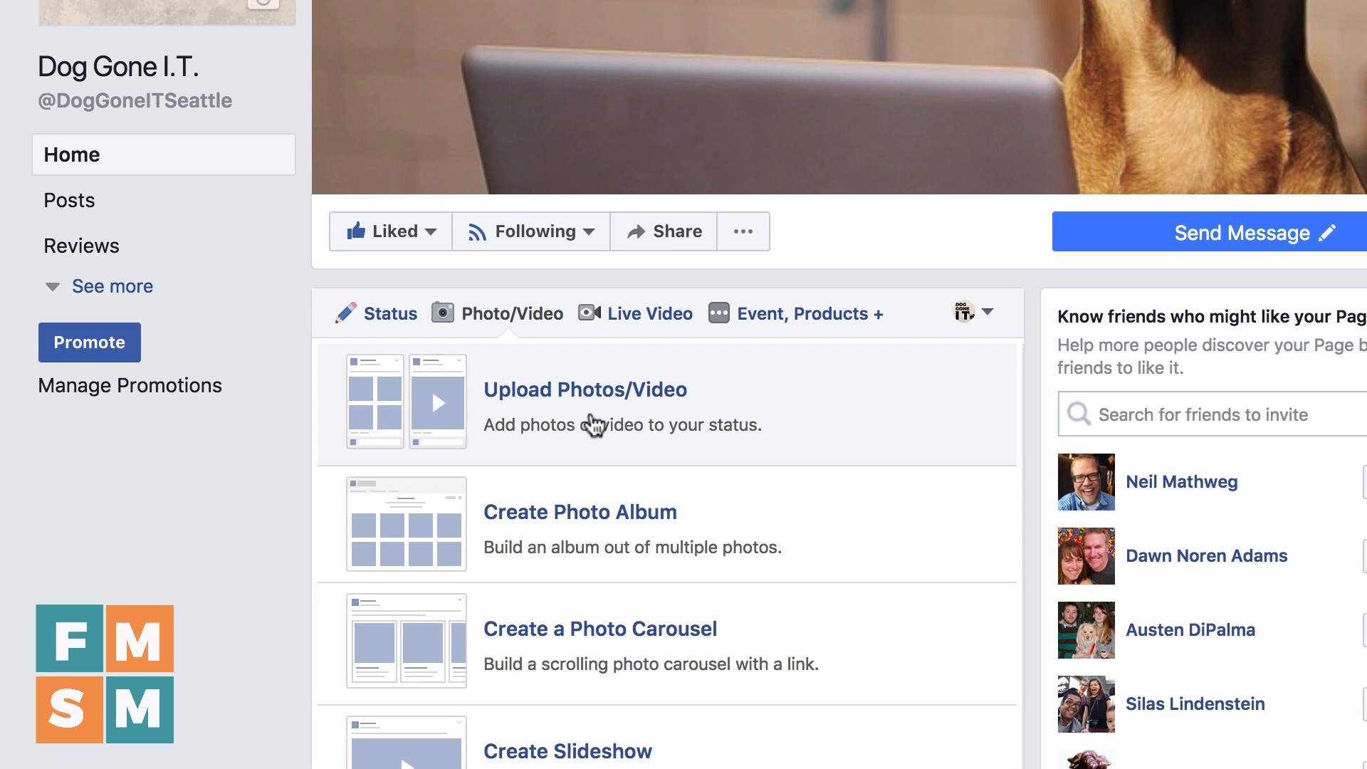
pyautogui.click(574, 403)
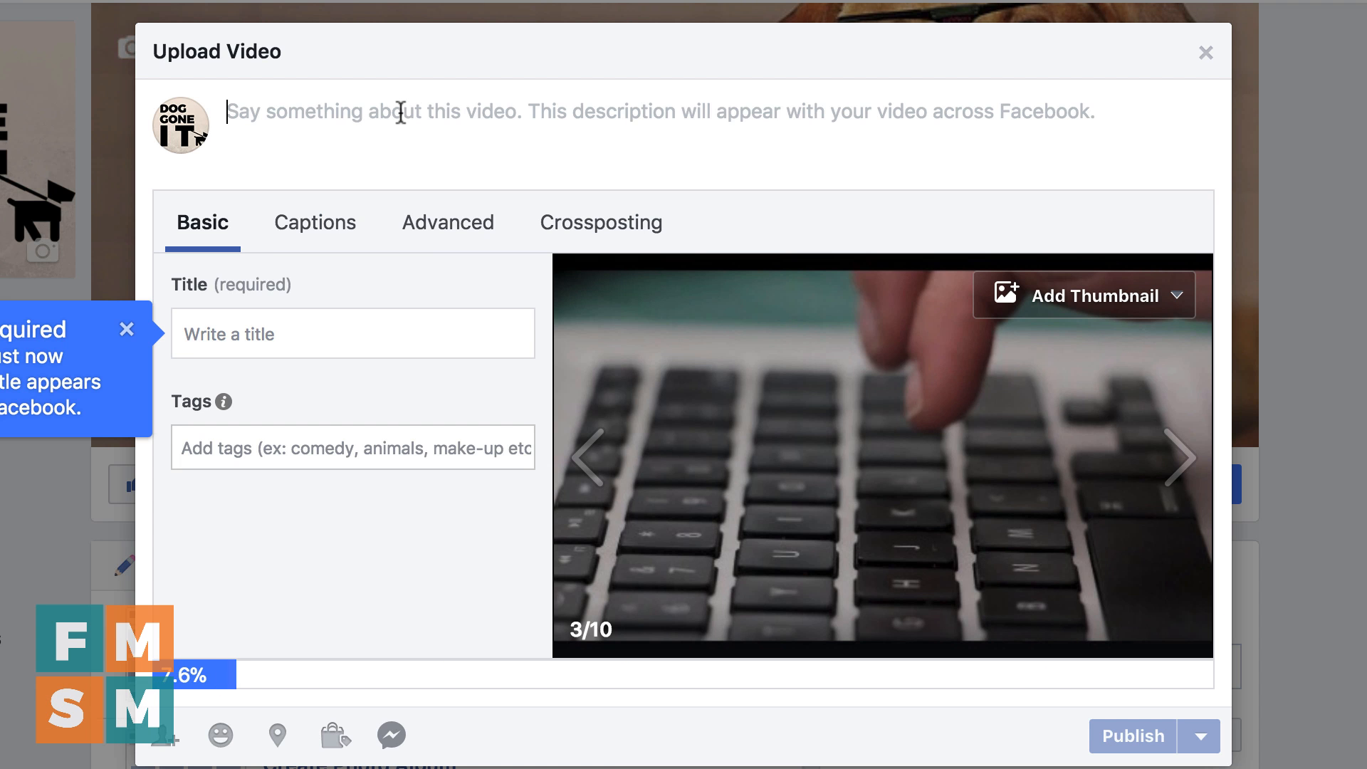
# Enter the video description "Our keyboarding teacher would probably fail us for how we type - Do you follow typing best practices? Or do you hunt and peck?"
pyautogui.click(400, 110)
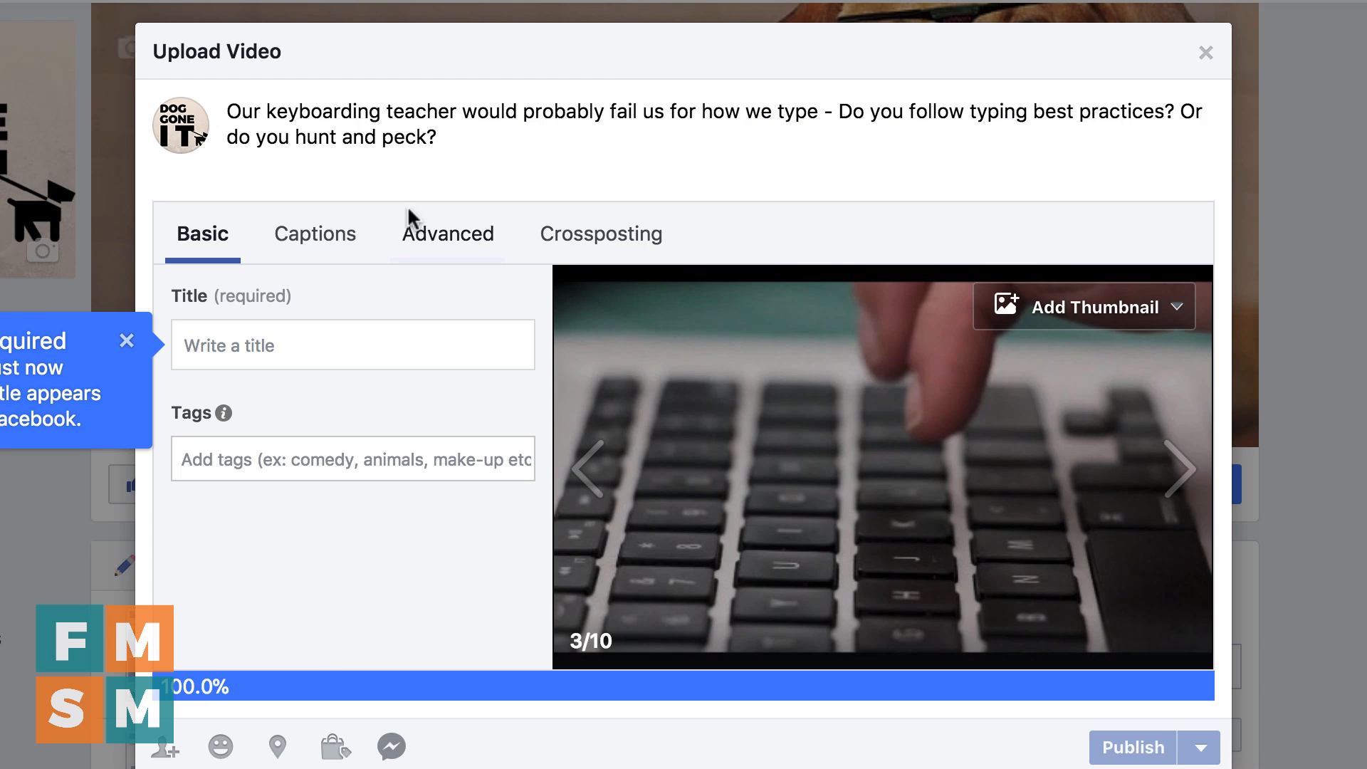
pyautogui.press('BackSpace')
pyautogui.press('Tab')
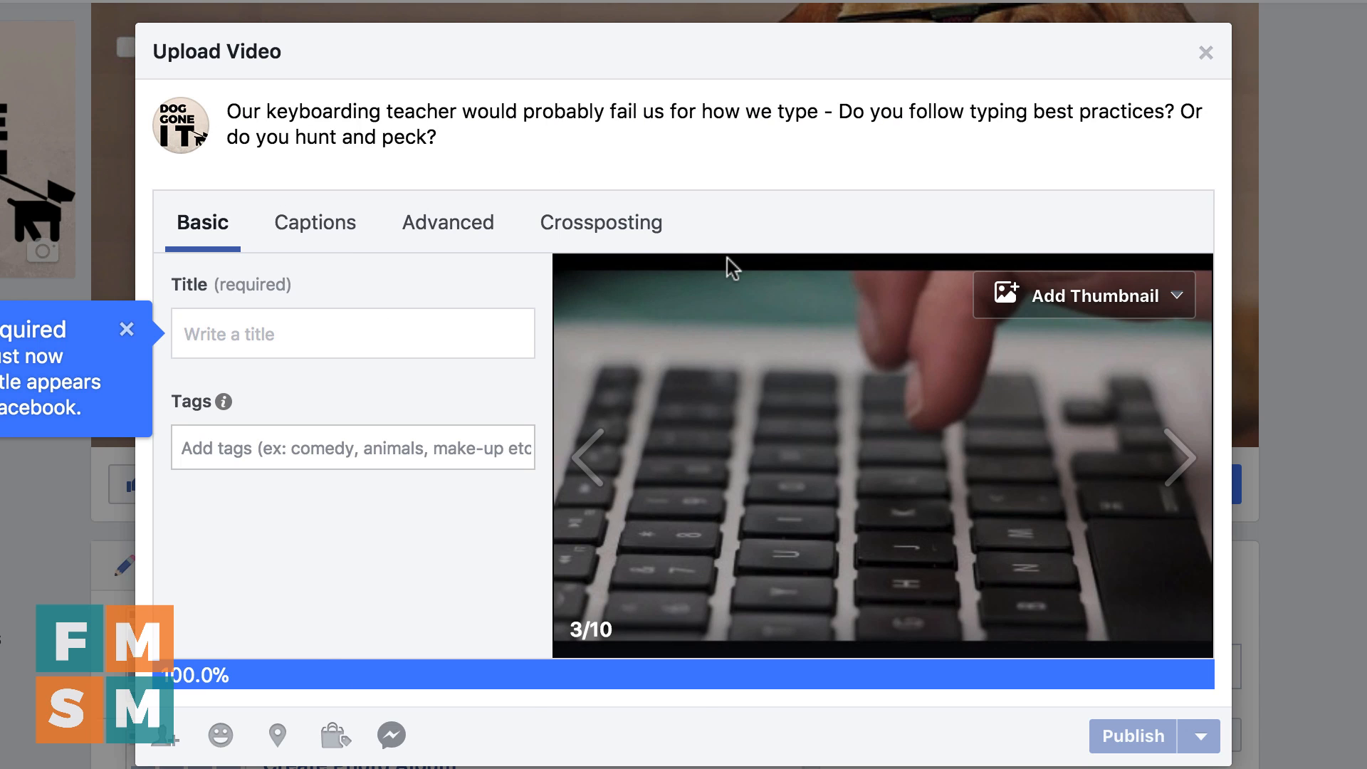
# Title the video "What kind of typer are you?" and check its caption upload settings
pyautogui.write('What ')
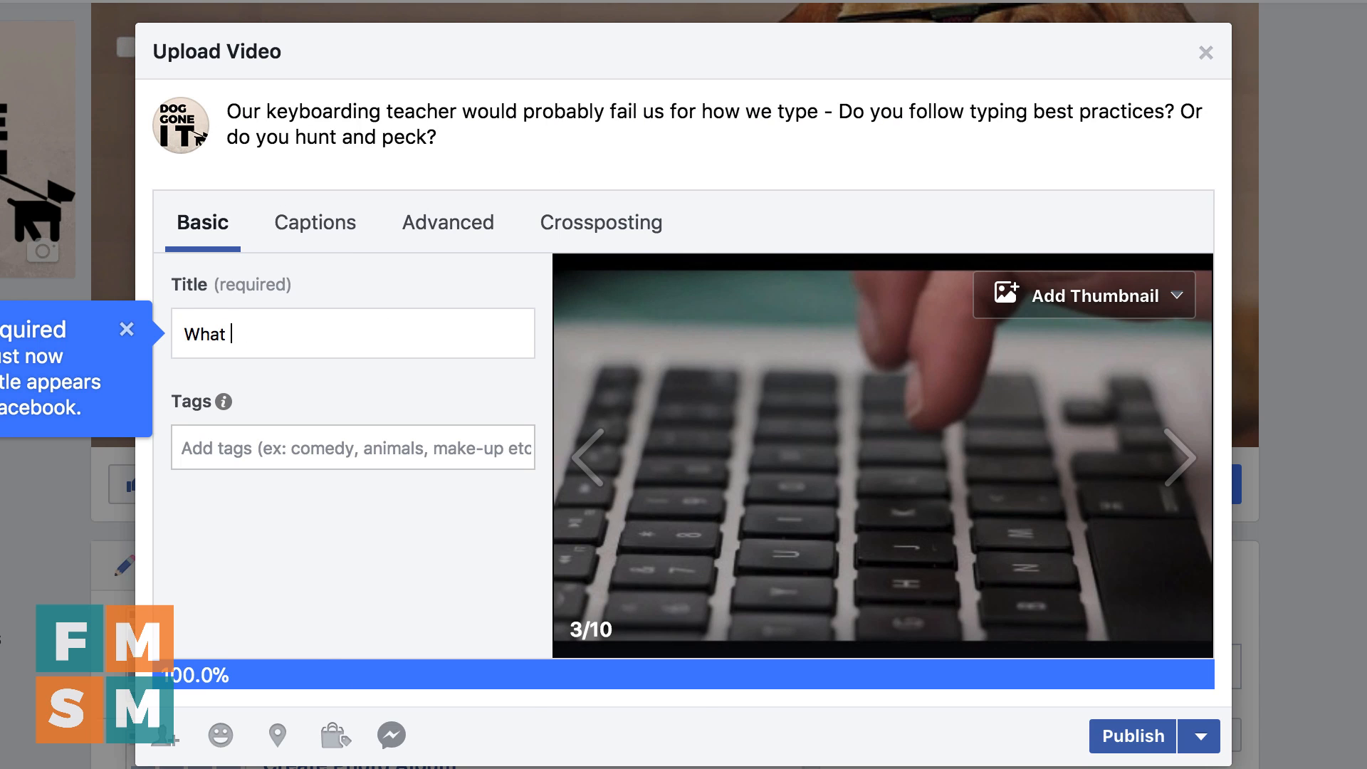
pyautogui.write('kind of typer a')
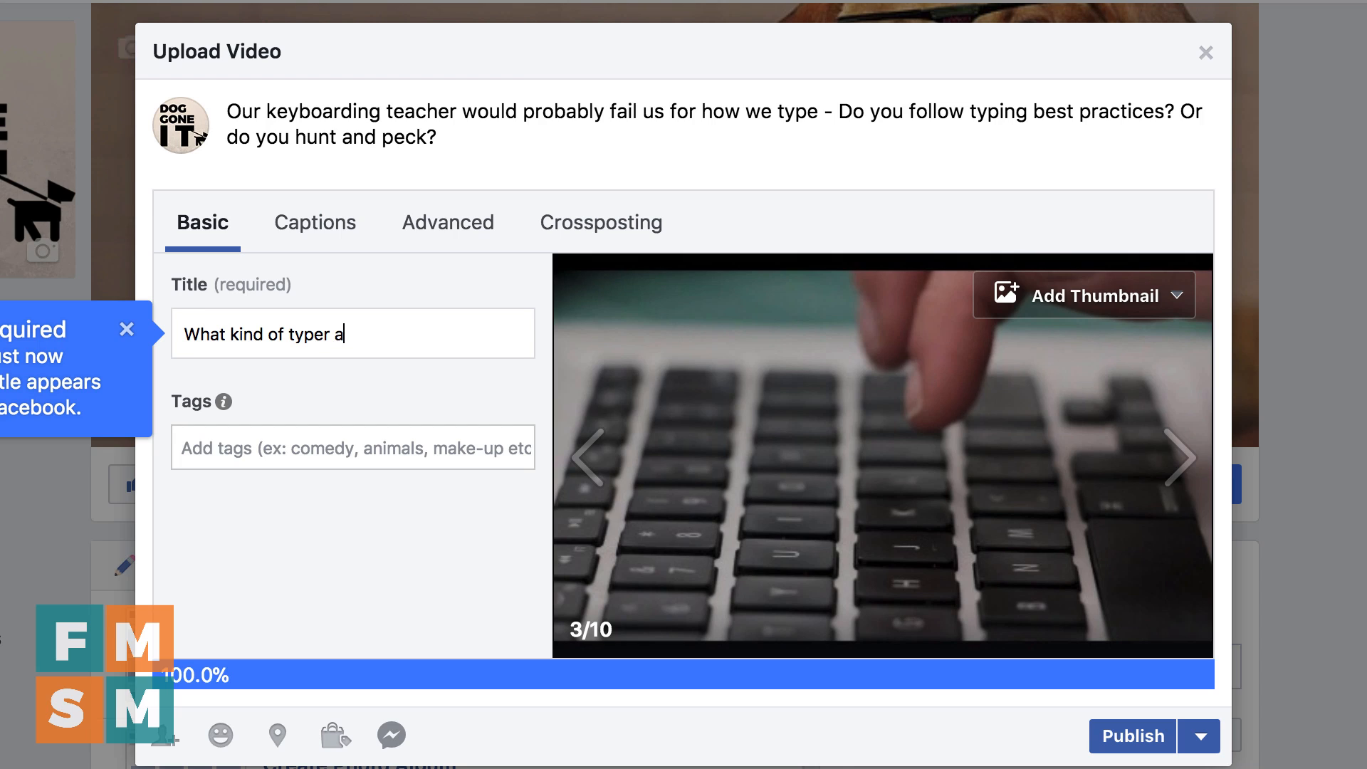
pyautogui.write('re you?')
pyautogui.click(325, 226)
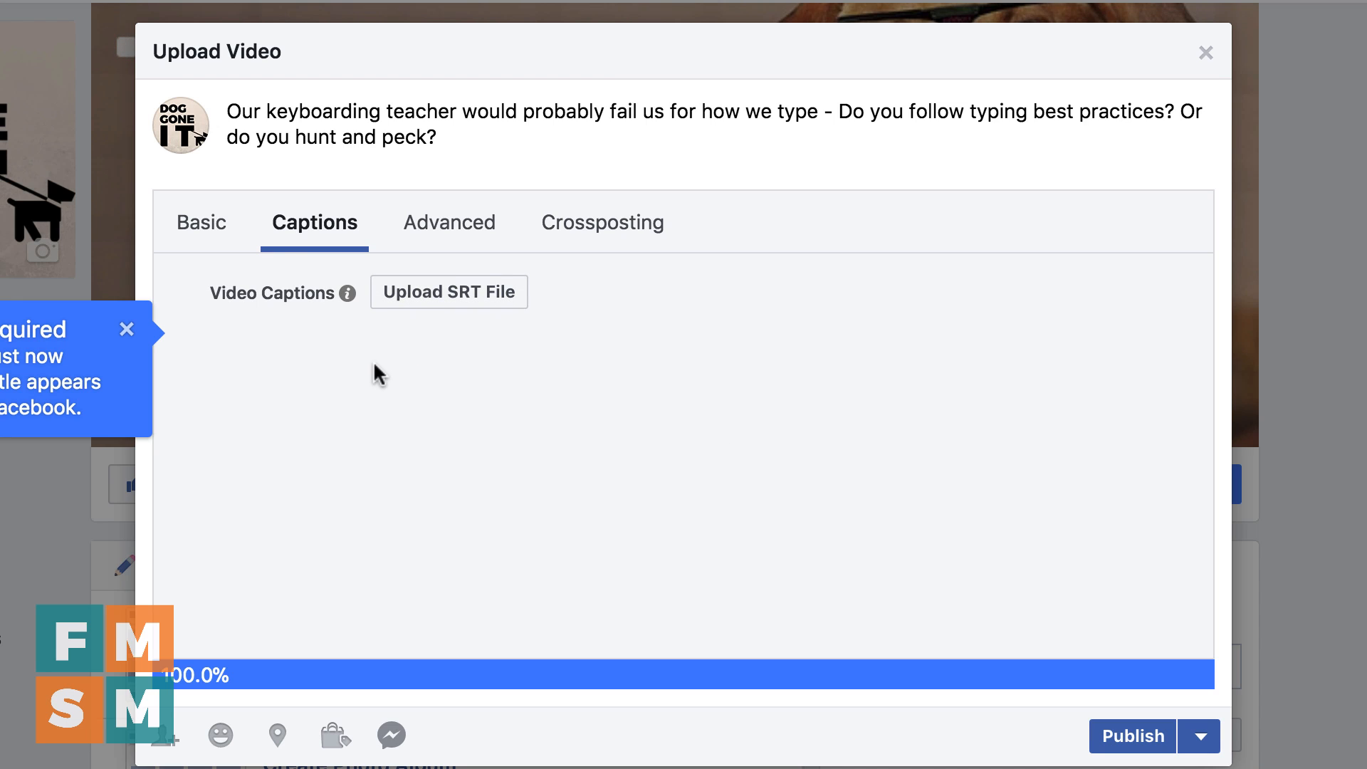
pyautogui.click(209, 245)
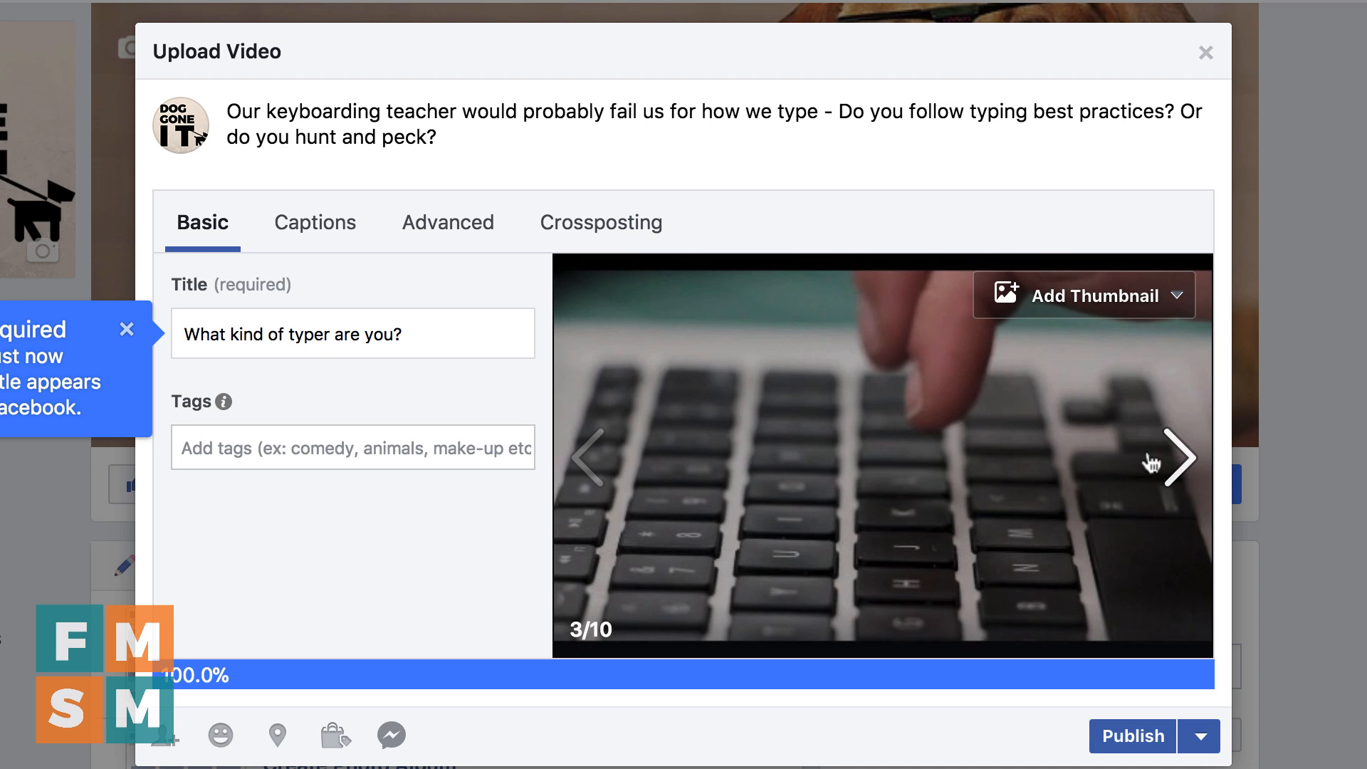
# Browse through the suggested video thumbnails and select number 4 of 10
pyautogui.click(1176, 476)
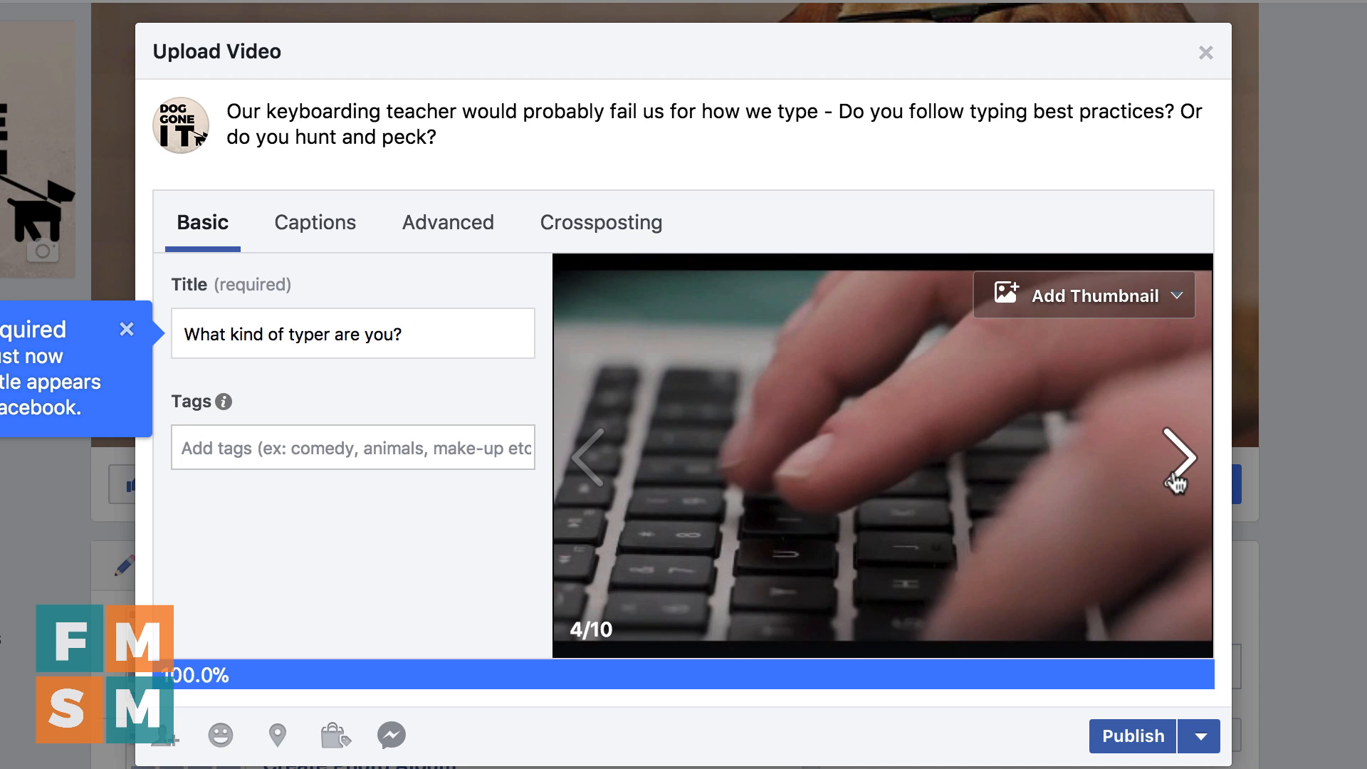
pyautogui.click(1176, 475)
pyautogui.click(1176, 475)
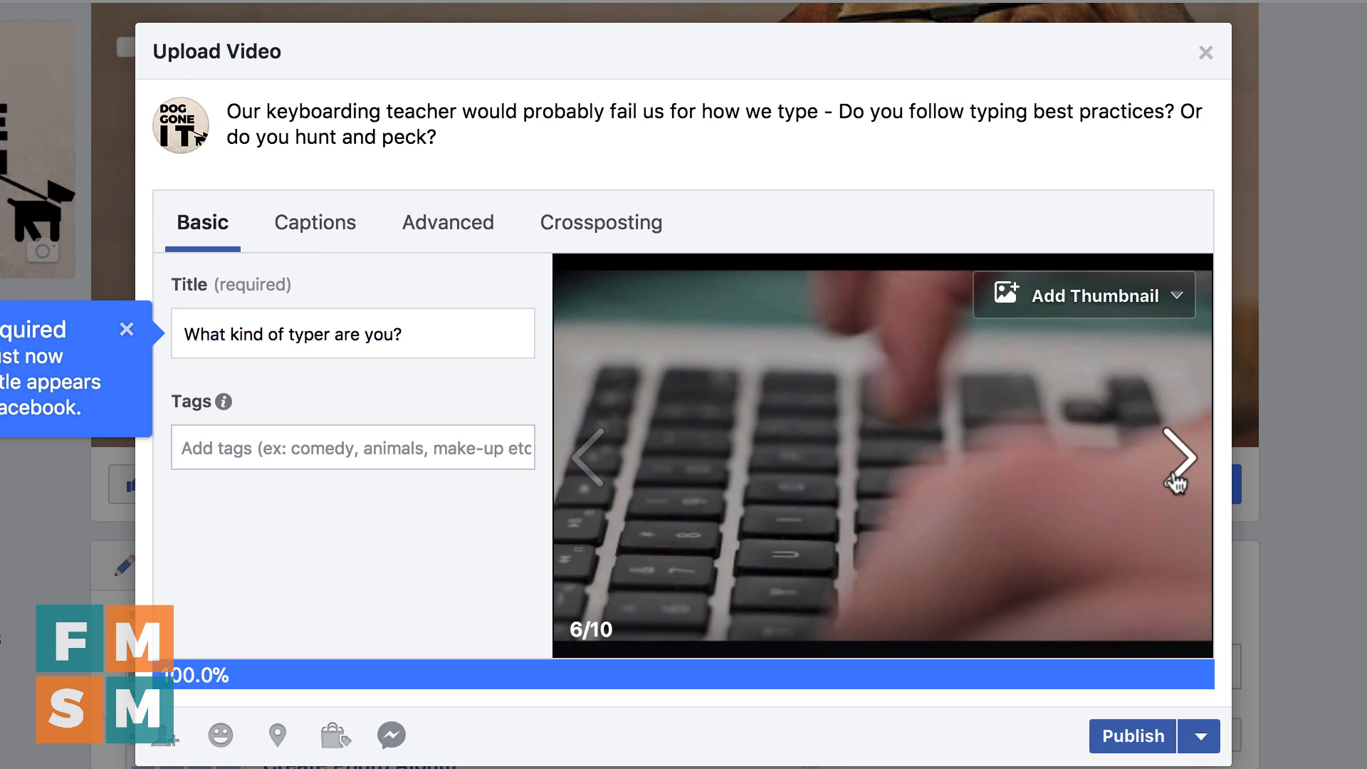
pyautogui.click(1176, 475)
pyautogui.click(1176, 475)
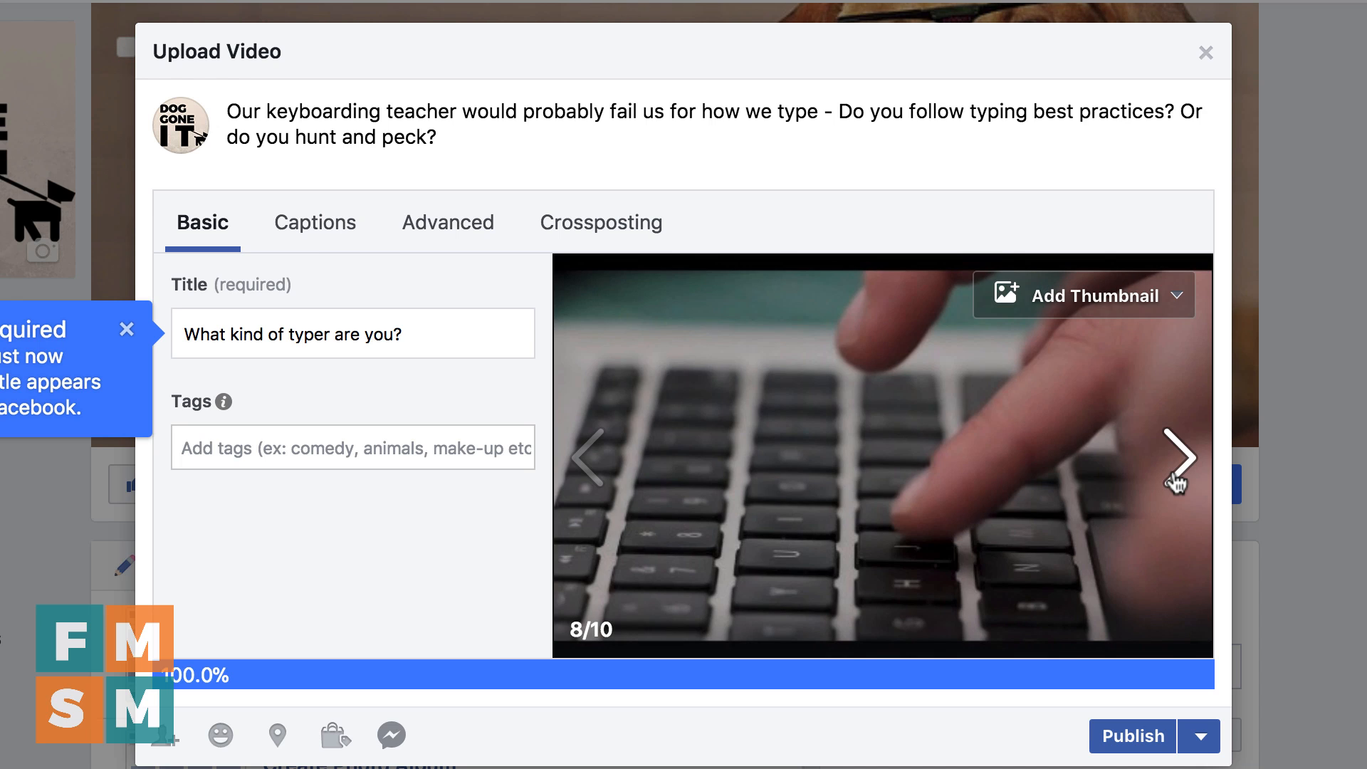
pyautogui.click(1176, 479)
pyautogui.click(1176, 479)
pyautogui.click(1176, 479)
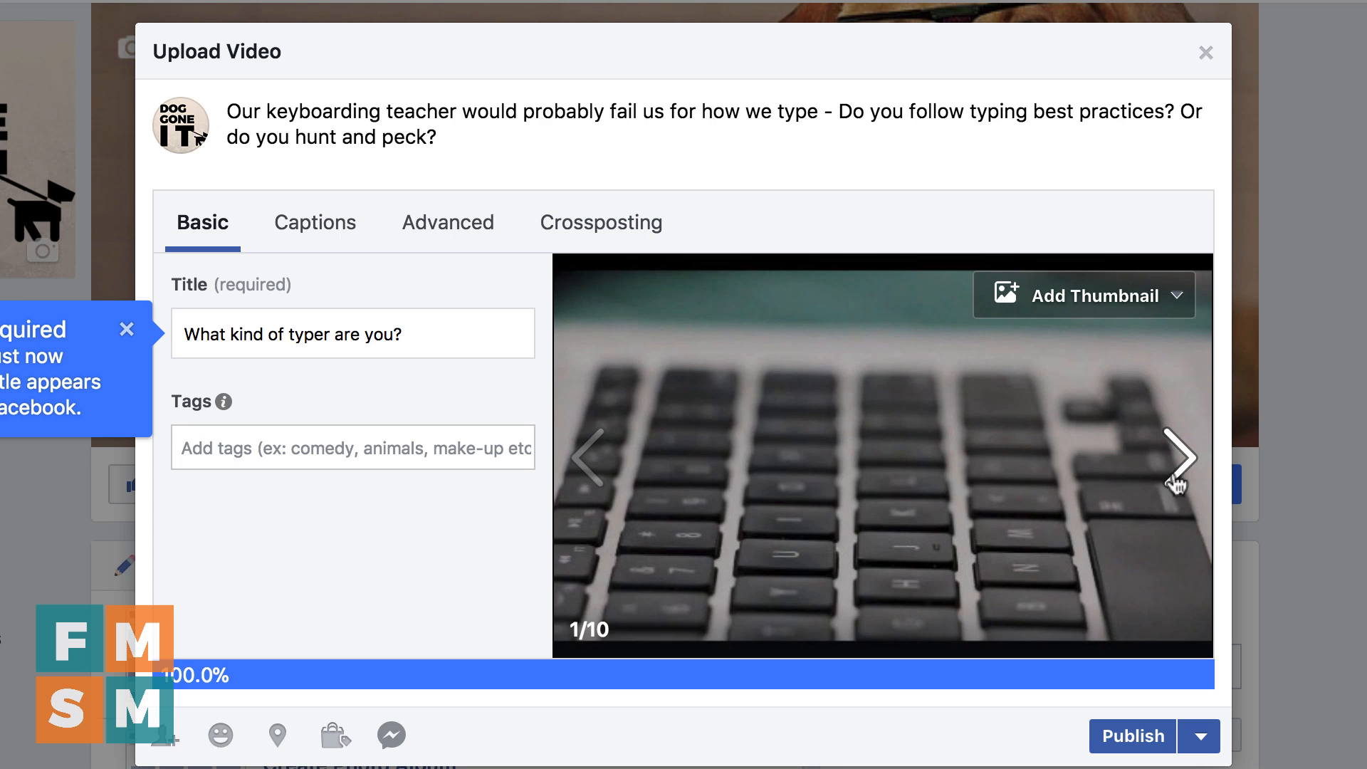
pyautogui.click(1176, 481)
pyautogui.click(1178, 480)
pyautogui.click(1179, 479)
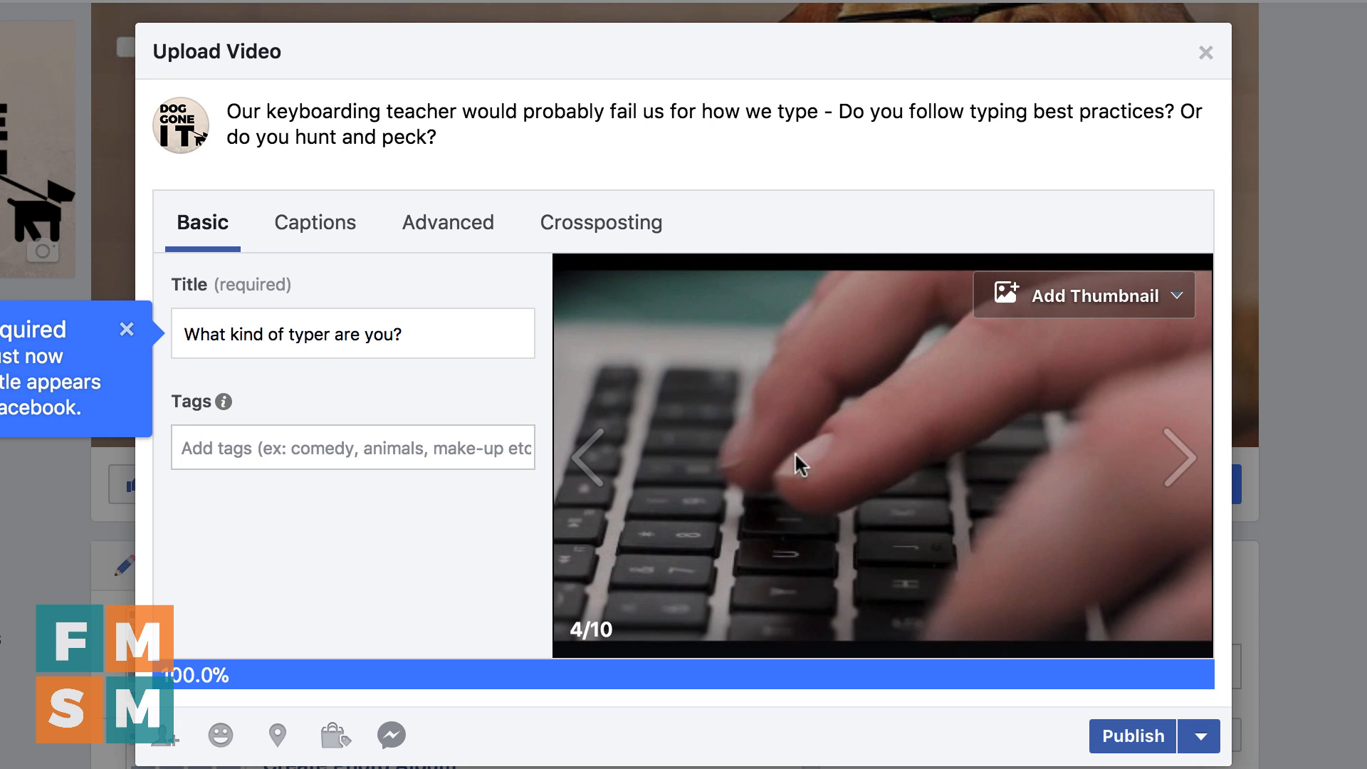
# Check the options for adding a different thumbnail, keep the selected one, and publish the video
pyautogui.click(1143, 306)
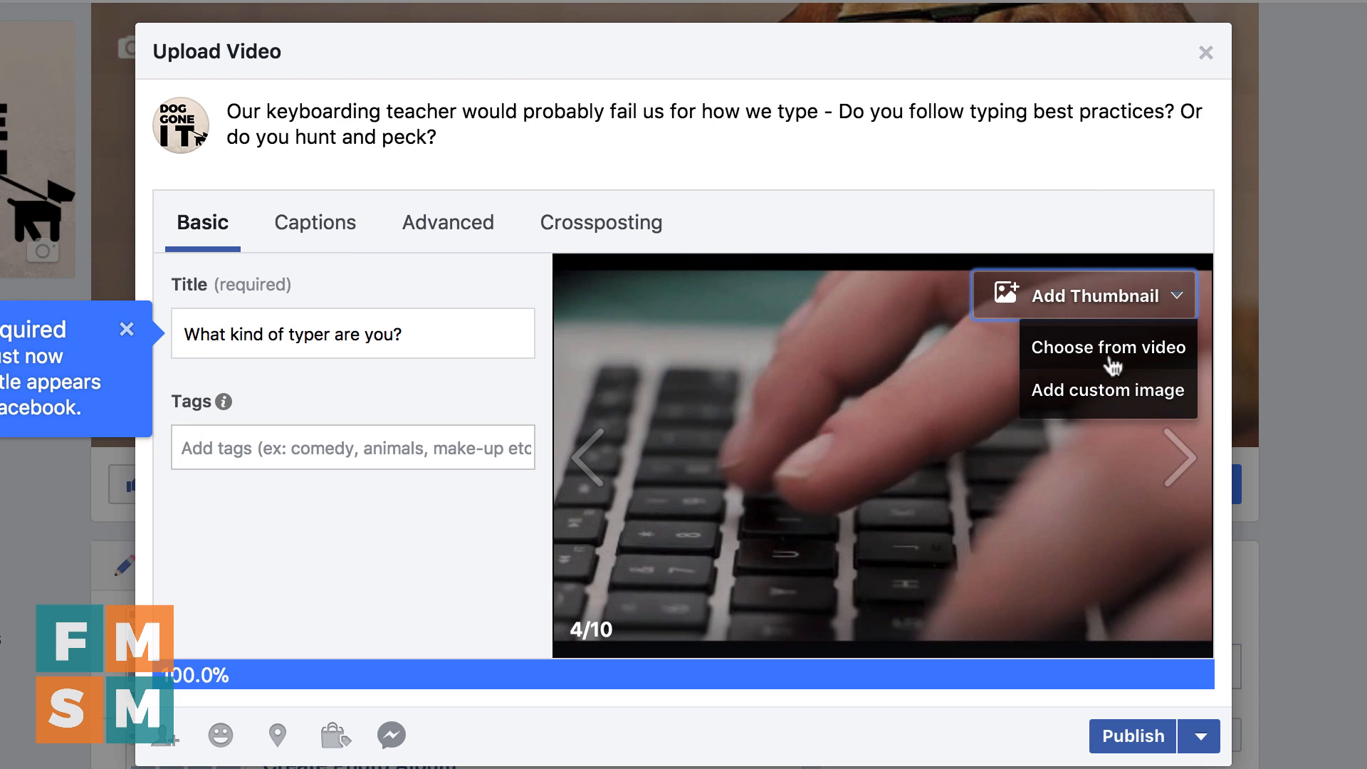
pyautogui.click(843, 264)
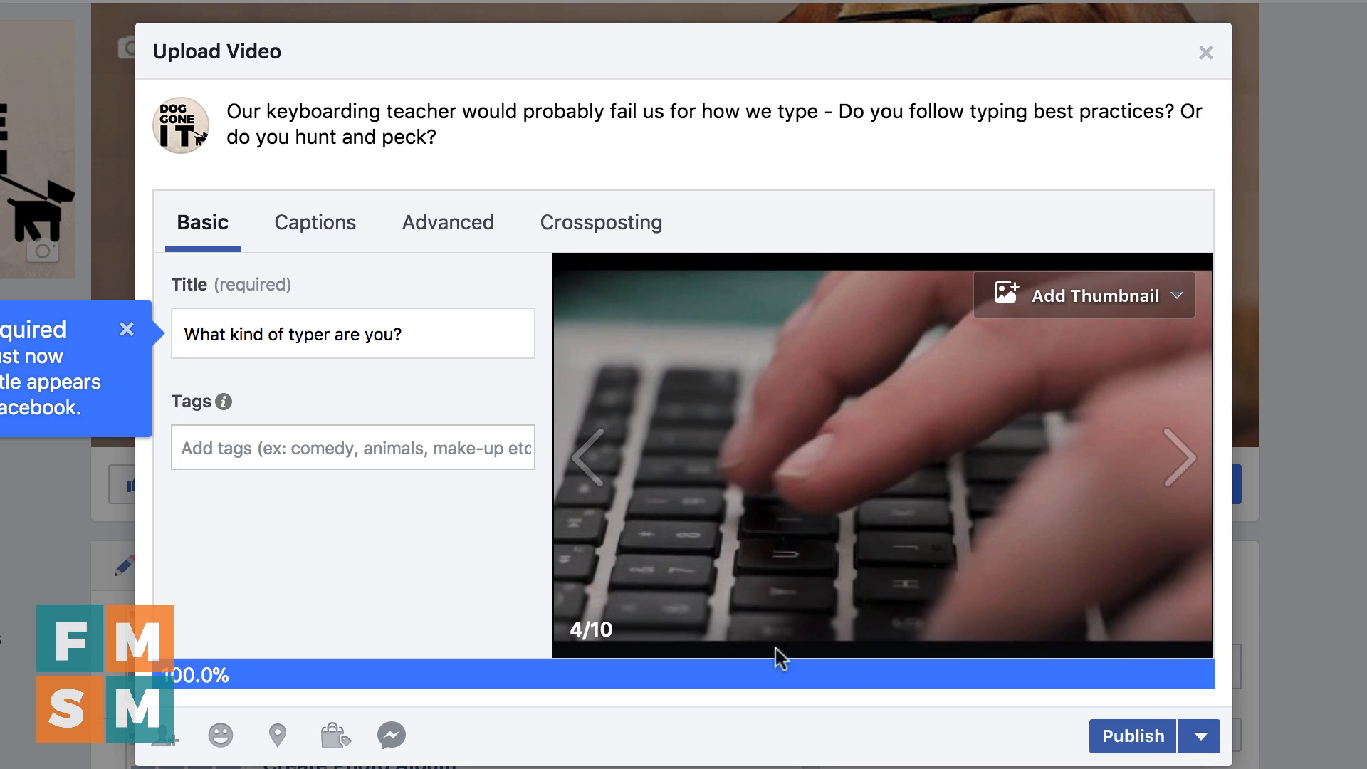
pyautogui.click(1137, 744)
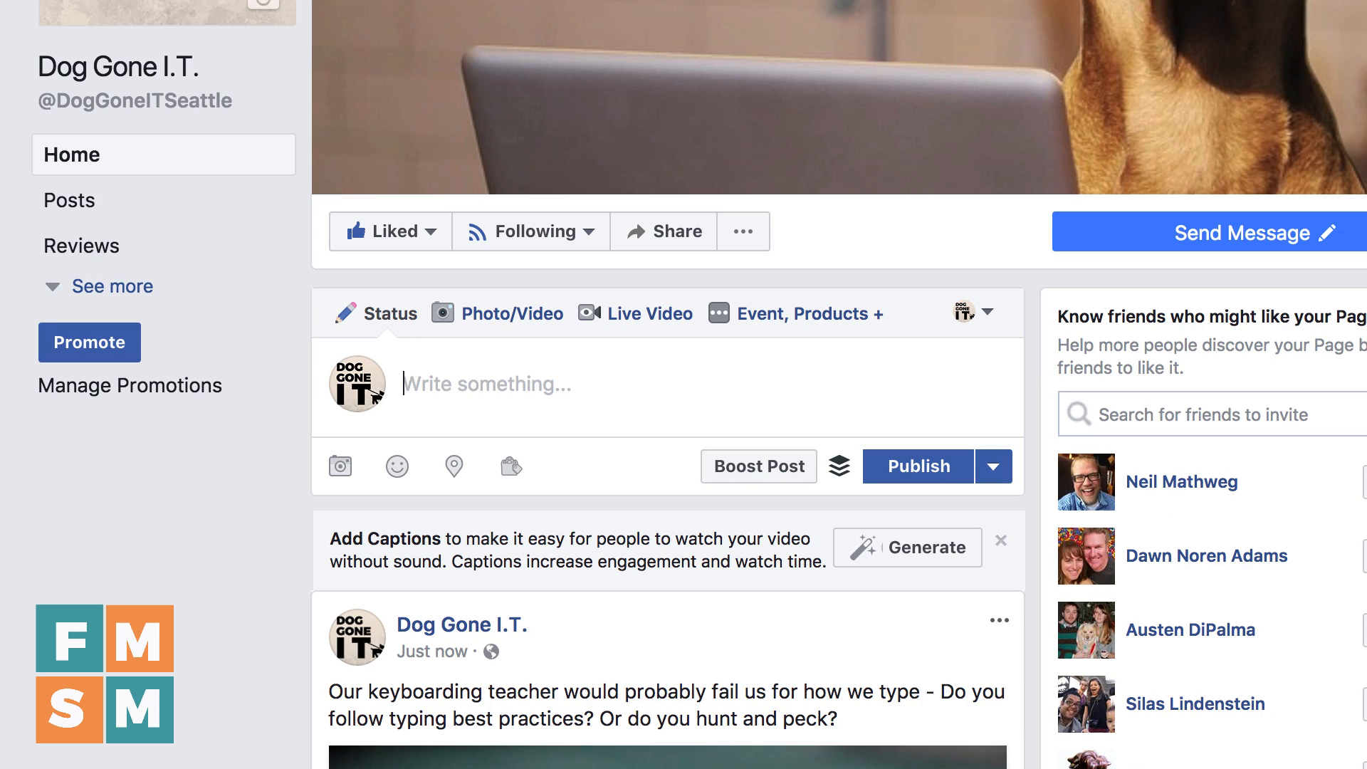
pyautogui.click(634, 324)
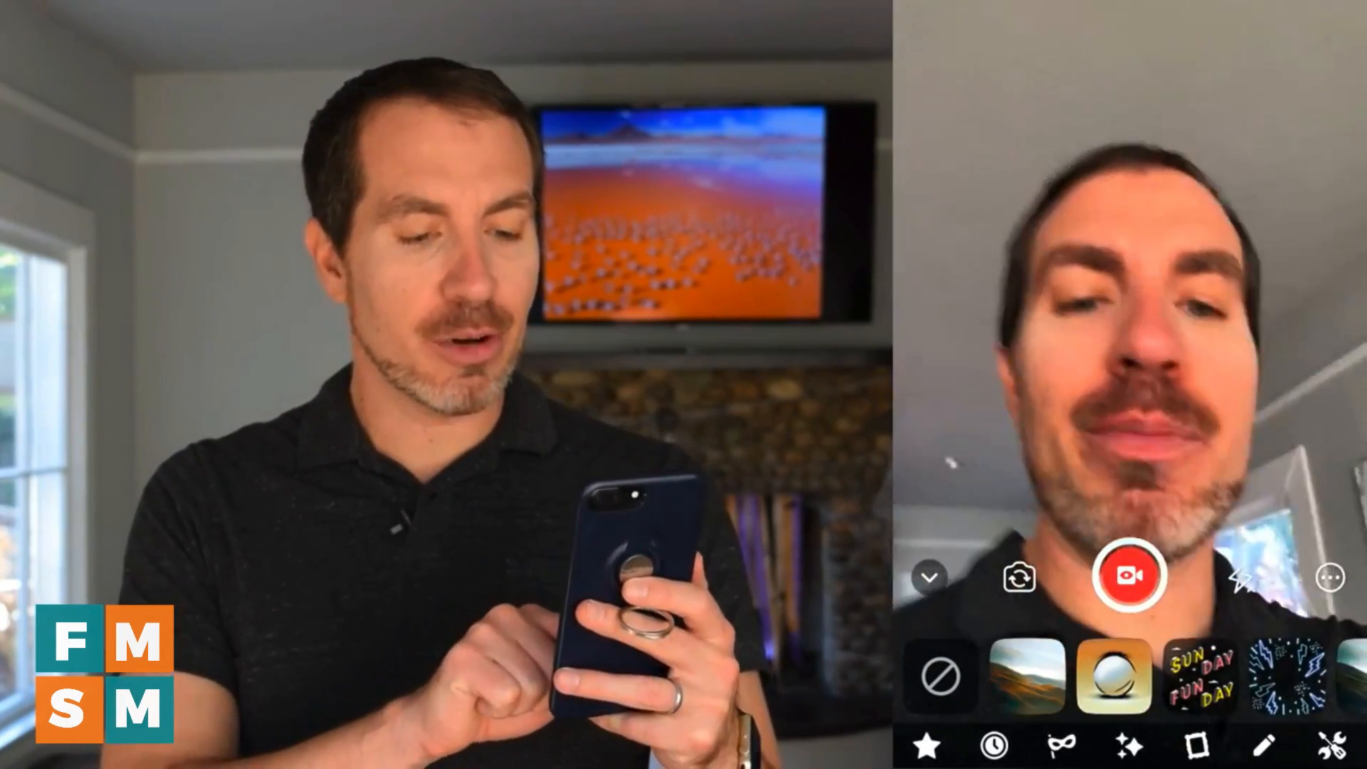
pyautogui.click(1054, 676)
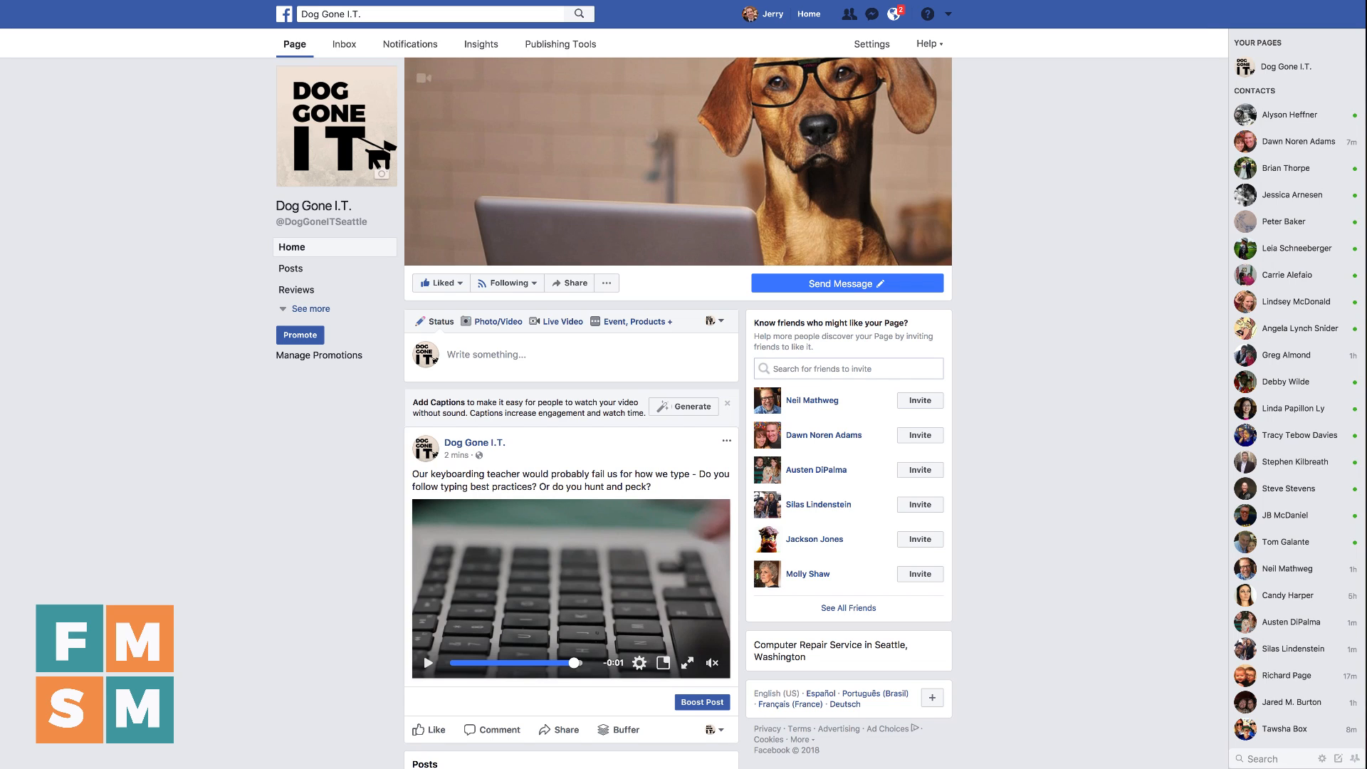
pyautogui.click(529, 354)
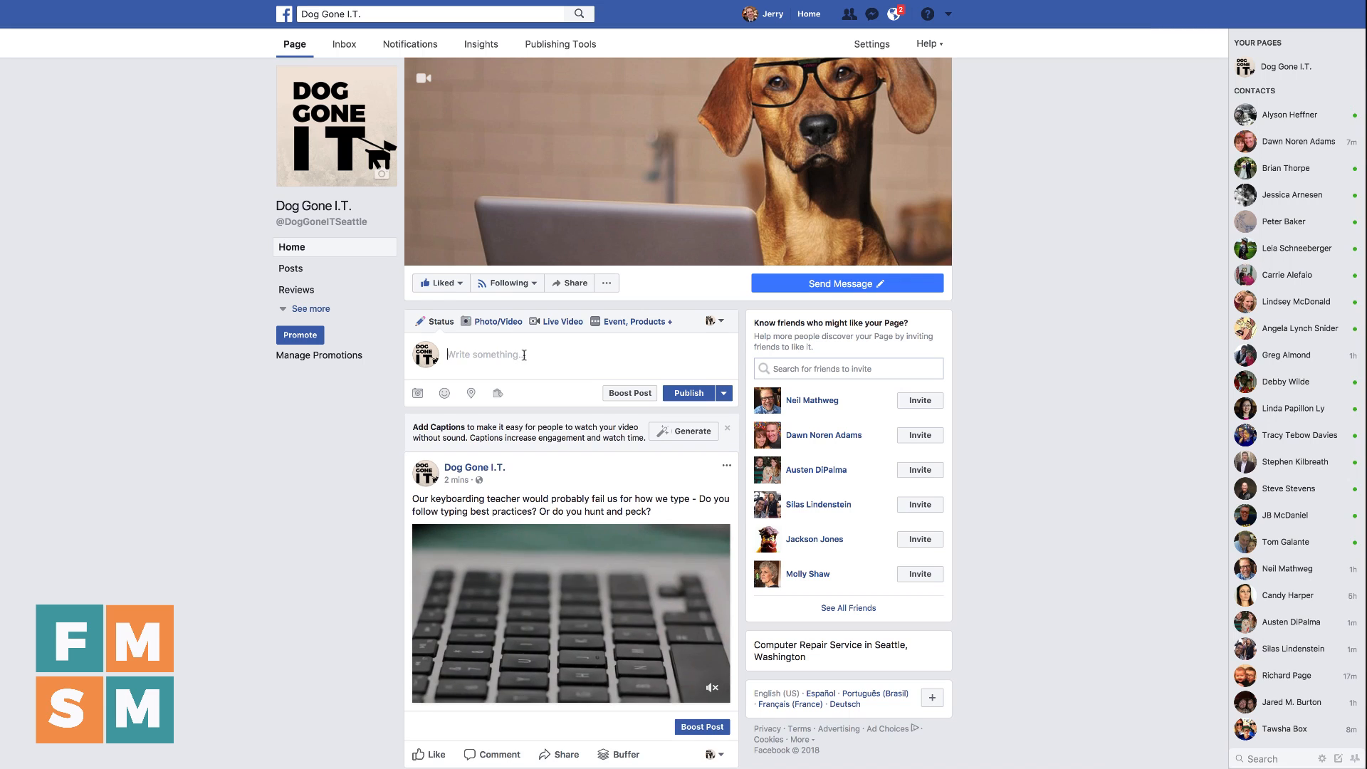
pyautogui.write('http://www.macon.com/news/local/article192063709.html')
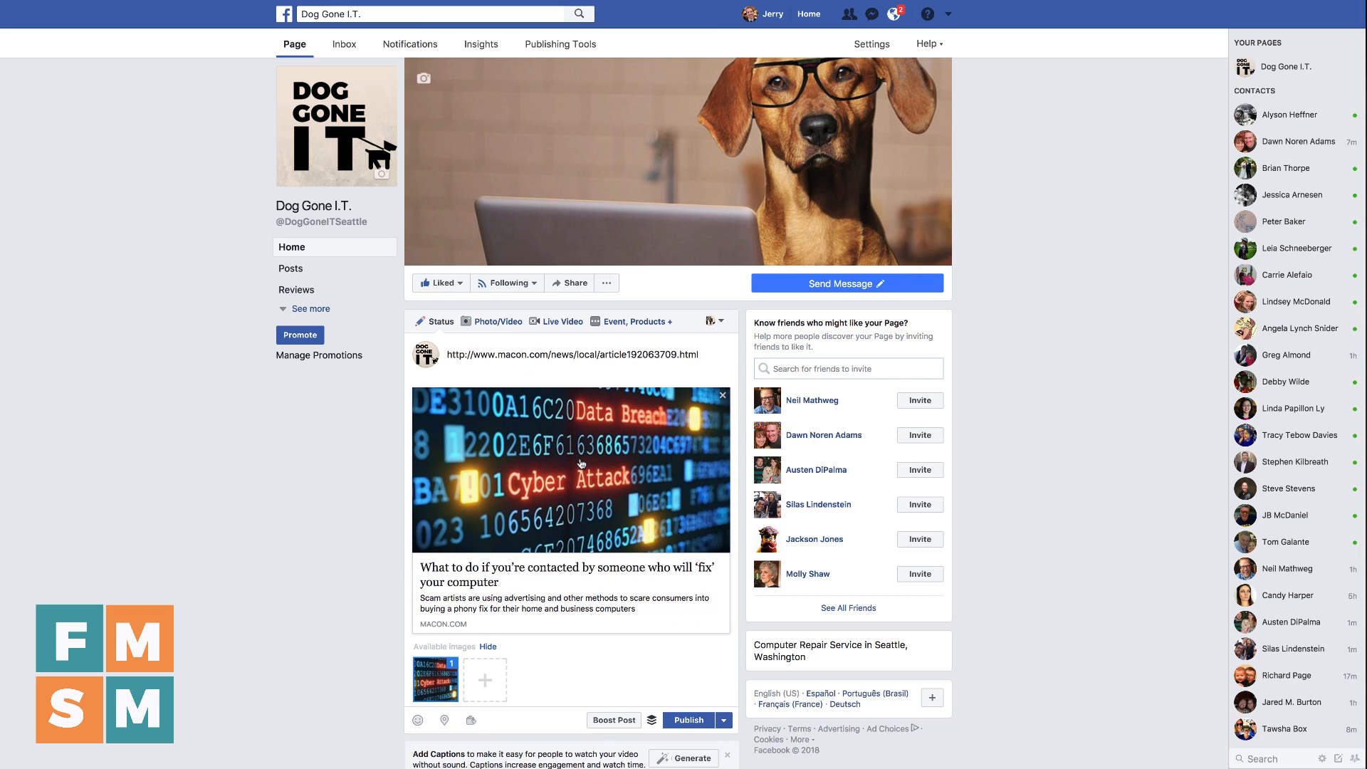
pyautogui.scroll(-1, 623, 498)
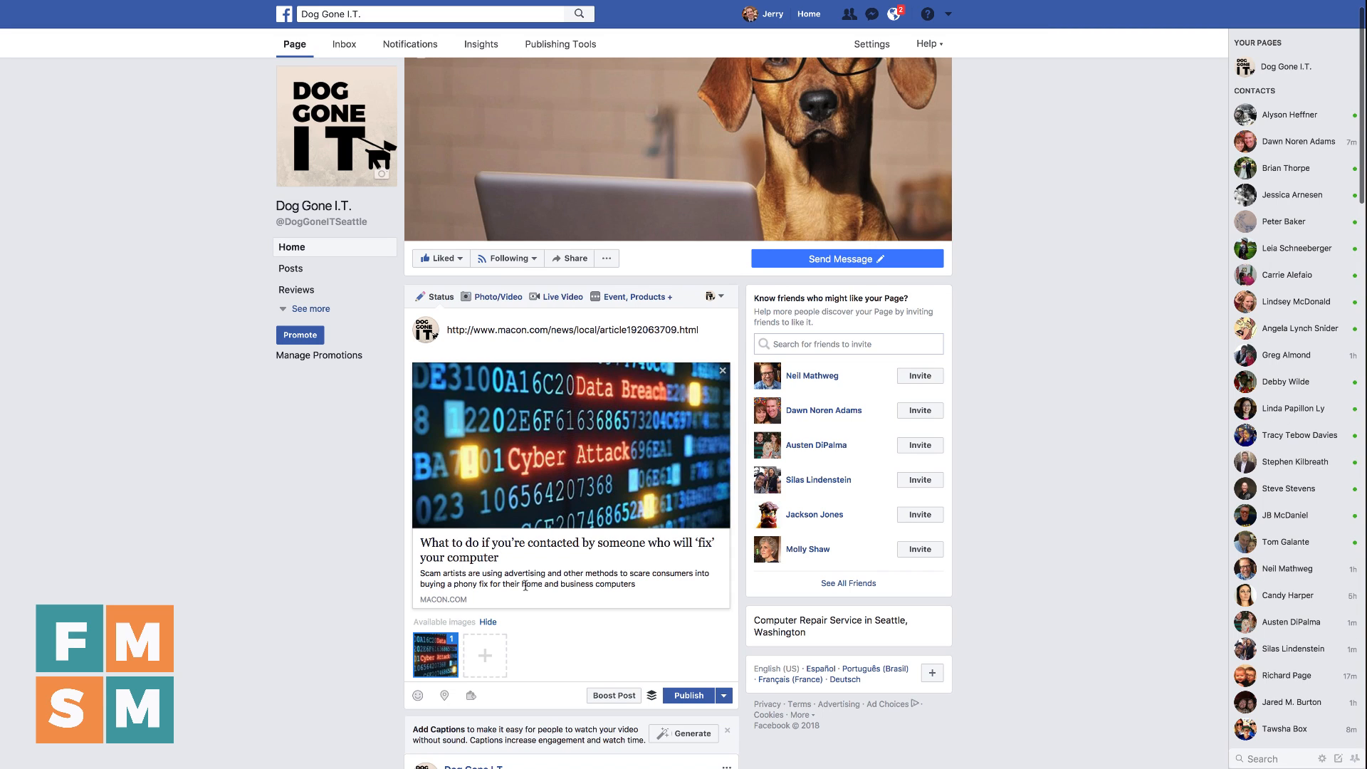
# Replace the pasted link text with "Don't let just anyone fix your computer - Find a trustworthy company", keeping the link preview
pyautogui.tripleClick(537, 329)
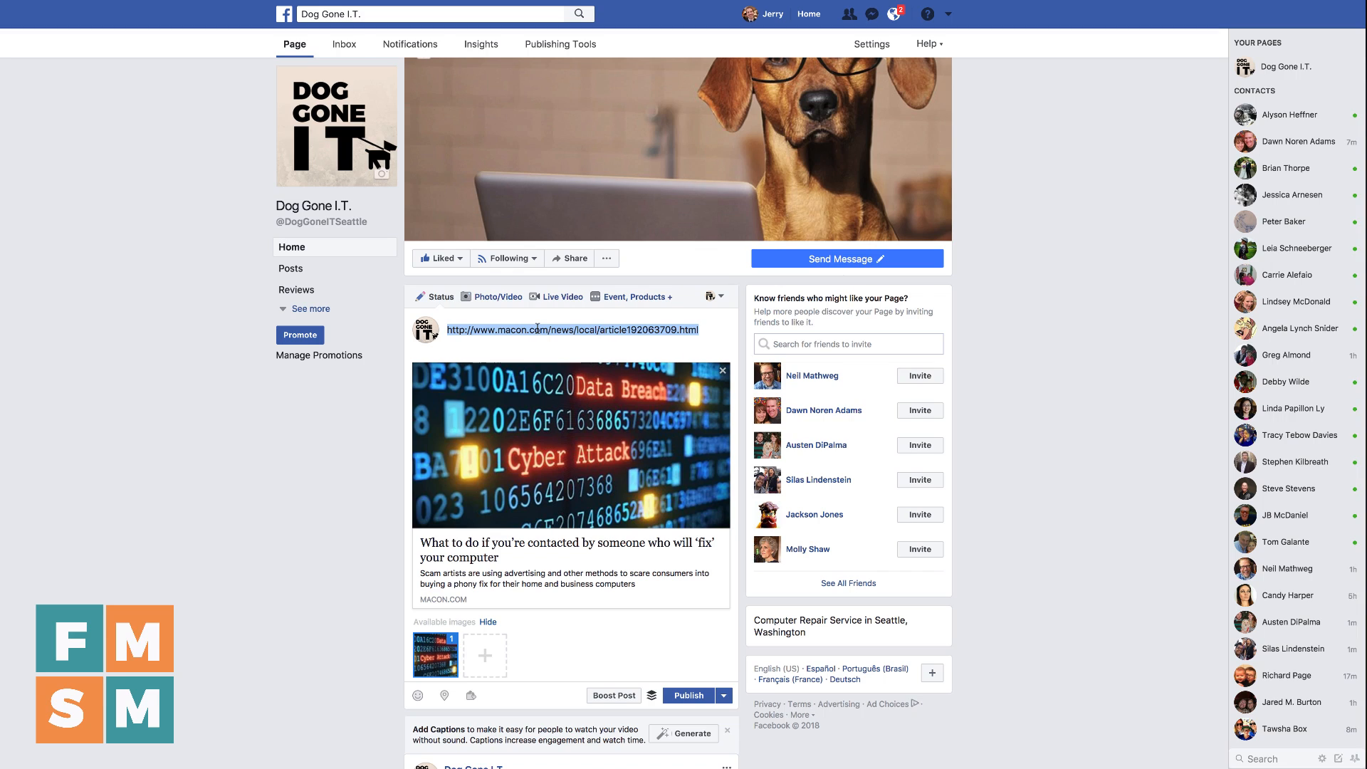
pyautogui.write("Don't let")
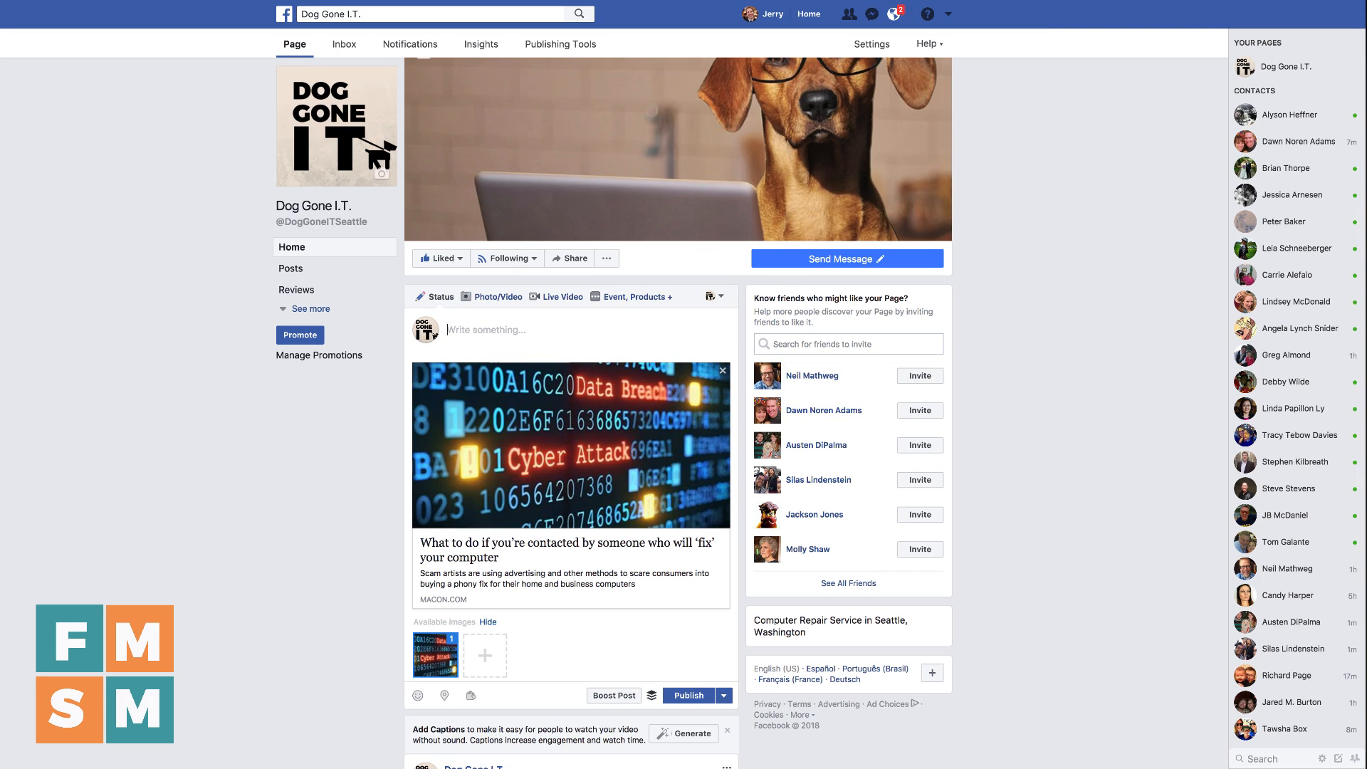
pyautogui.write(' just anyone fix your computer - Find a')
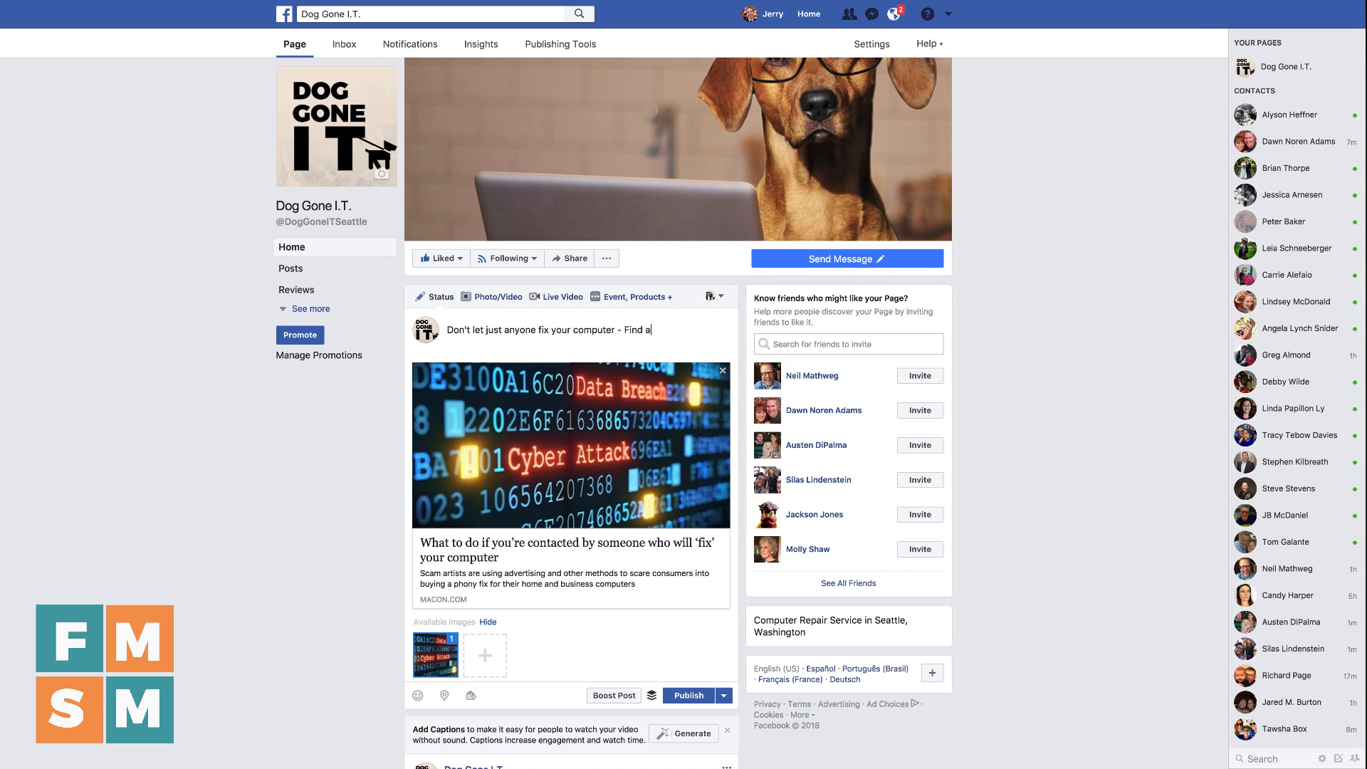
pyautogui.write(' trustworthy company. Rememb')
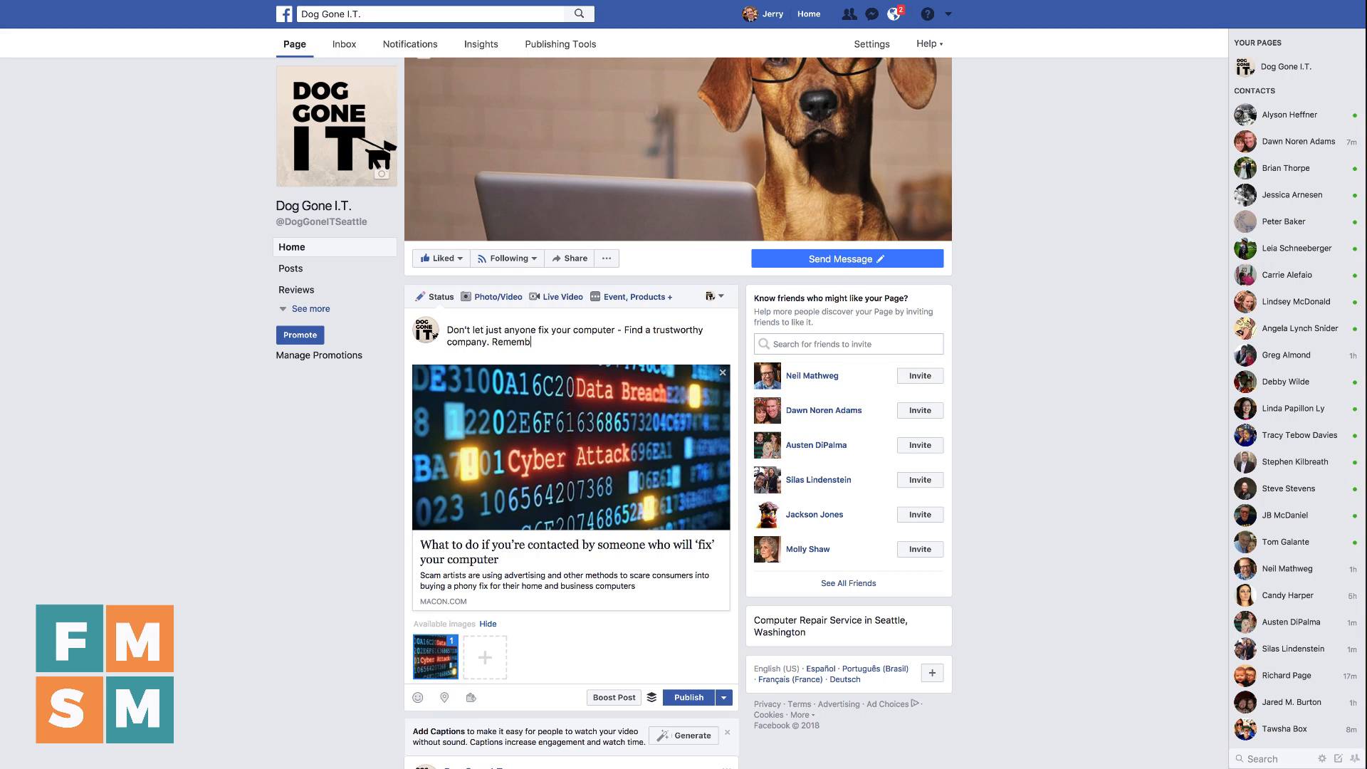
pyautogui.write('er, they have access to all of your data!!@')
# Complete the message with ". Remember, they have access to all of your data!!!" and publish the article post
pyautogui.press('BackSpace')
pyautogui.press('BackSpace')
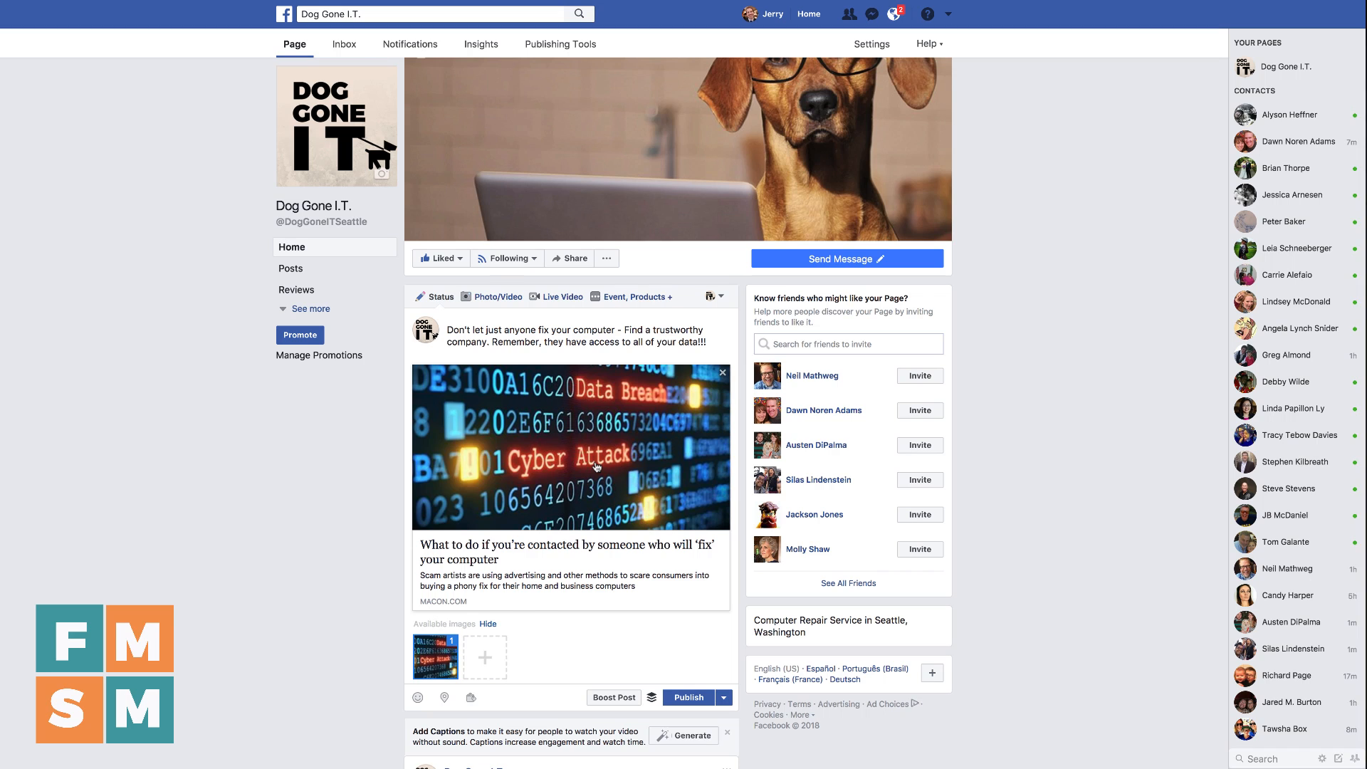
pyautogui.click(697, 695)
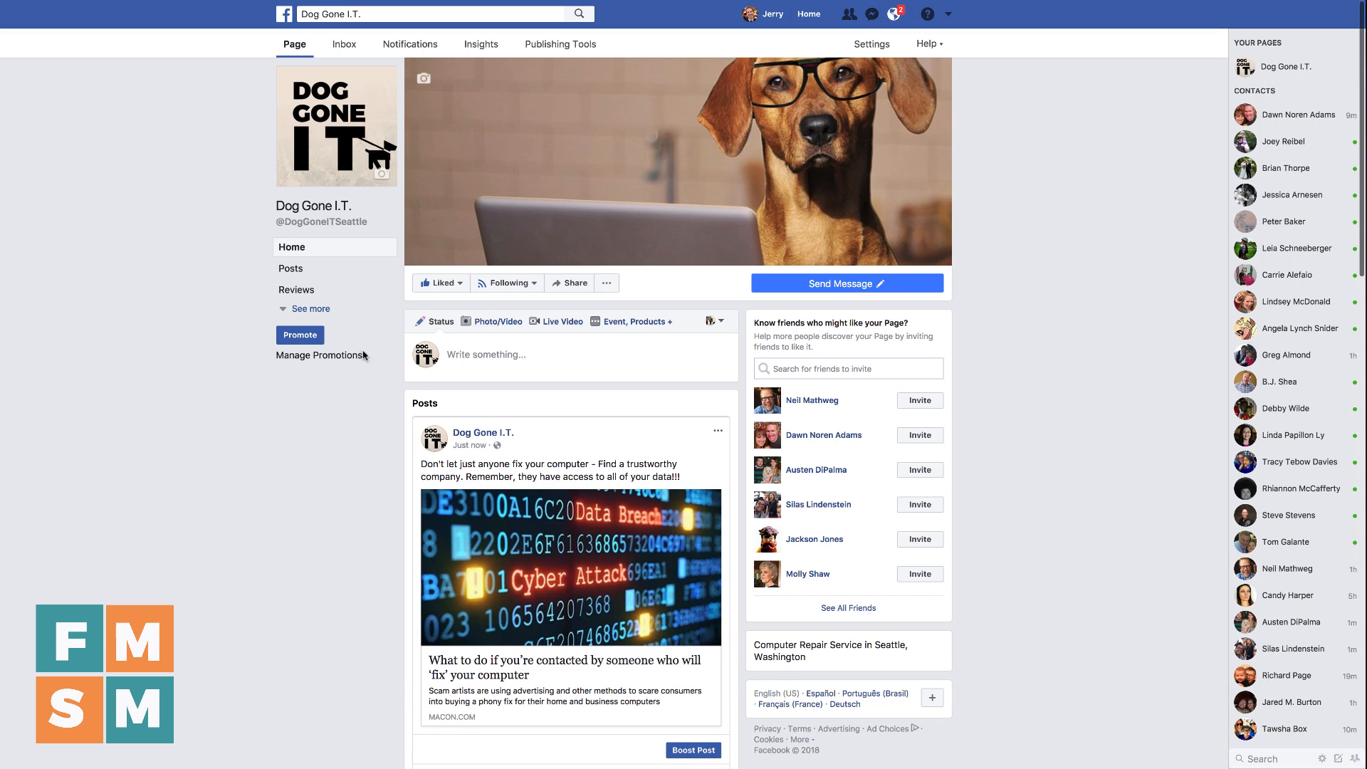
pyautogui.click(487, 356)
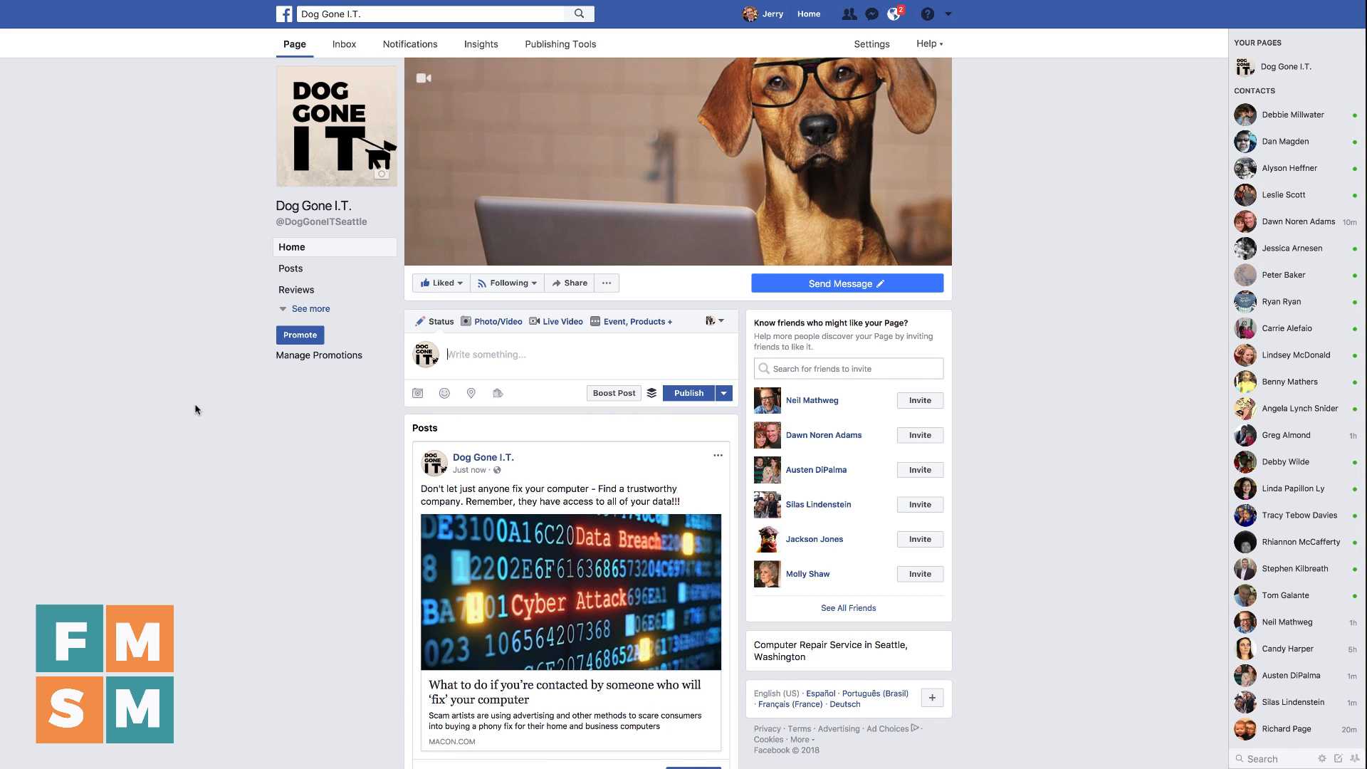
pyautogui.write('http://www.tomsguide.com/answers/id-3606357/computer-read-cards.html')
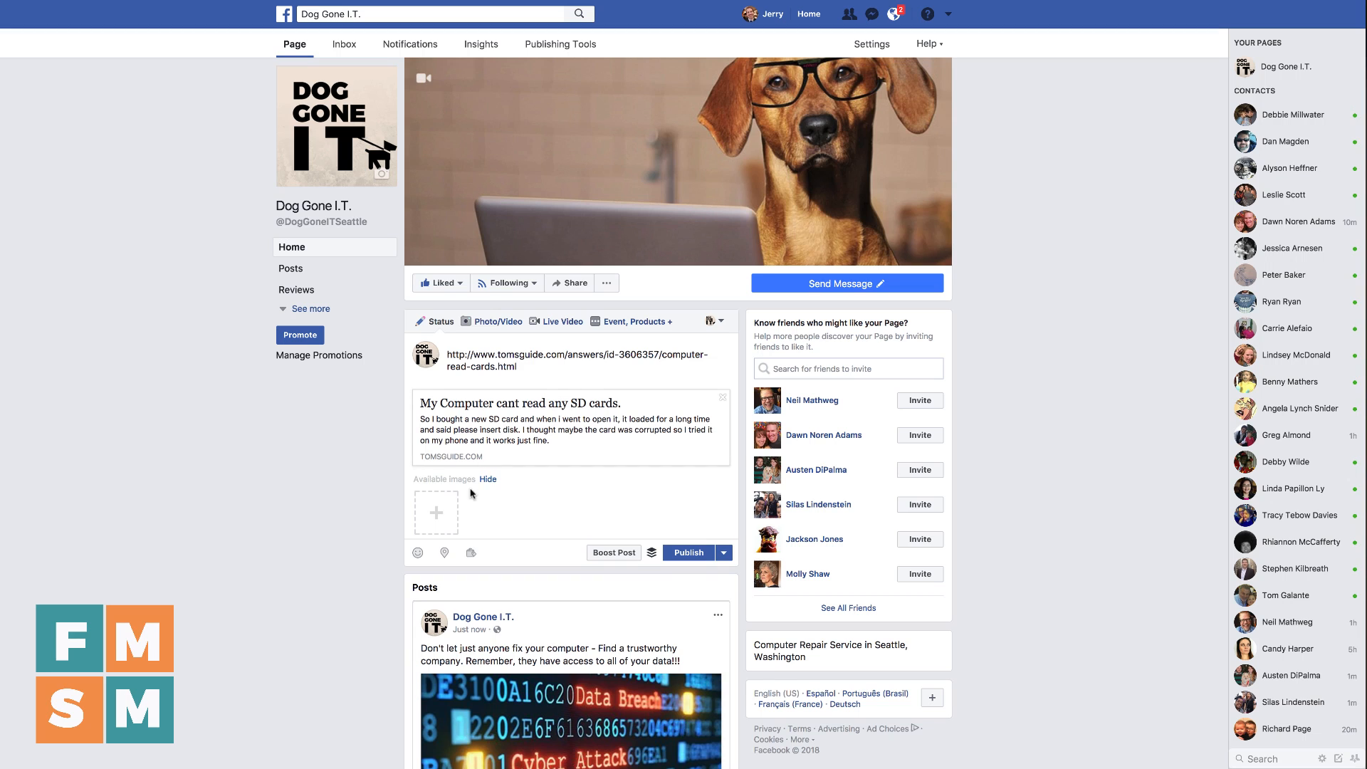
pyautogui.click(436, 515)
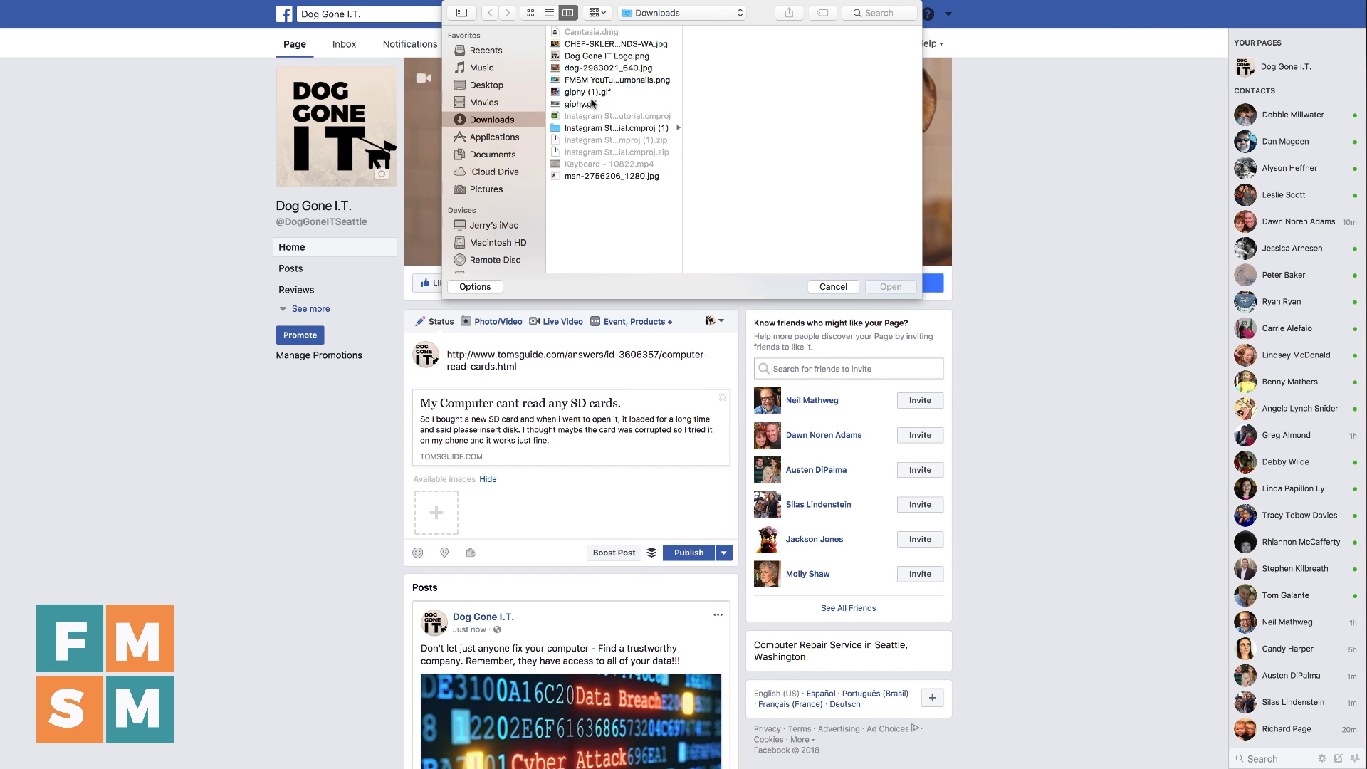
pyautogui.doubleClick(588, 67)
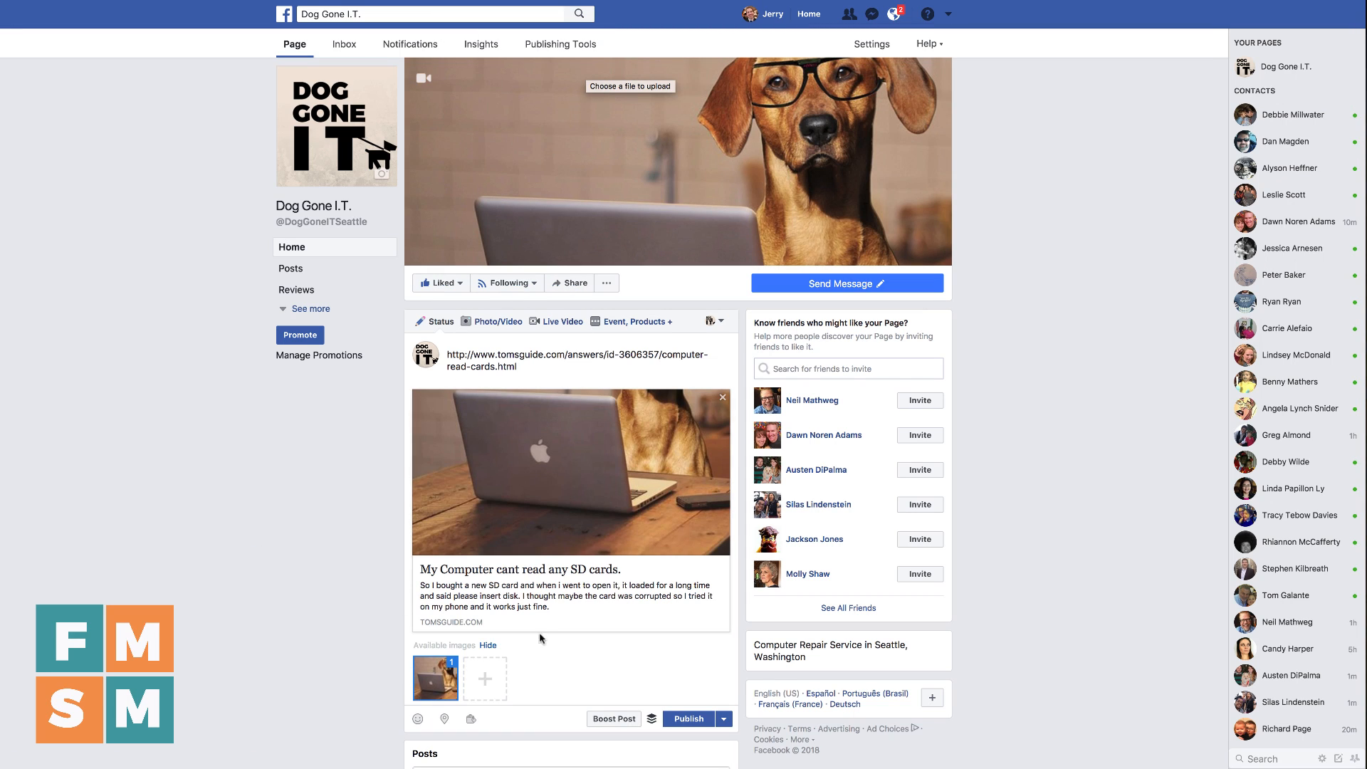
# Replace the link text with "Need help with #SDcards? Click below.", making SDcards a hashtag
pyautogui.tripleClick(539, 359)
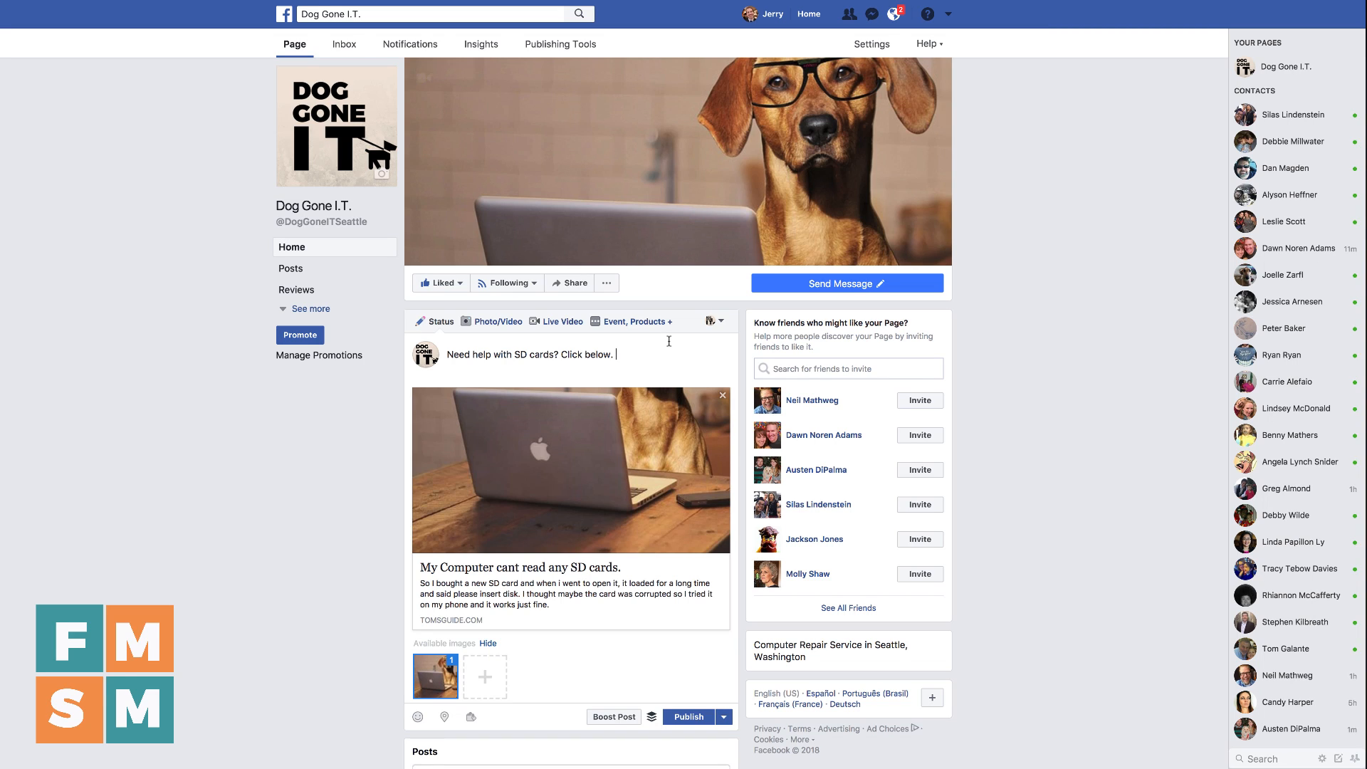
pyautogui.click(517, 353)
pyautogui.write('#')
pyautogui.press('BackSpace')
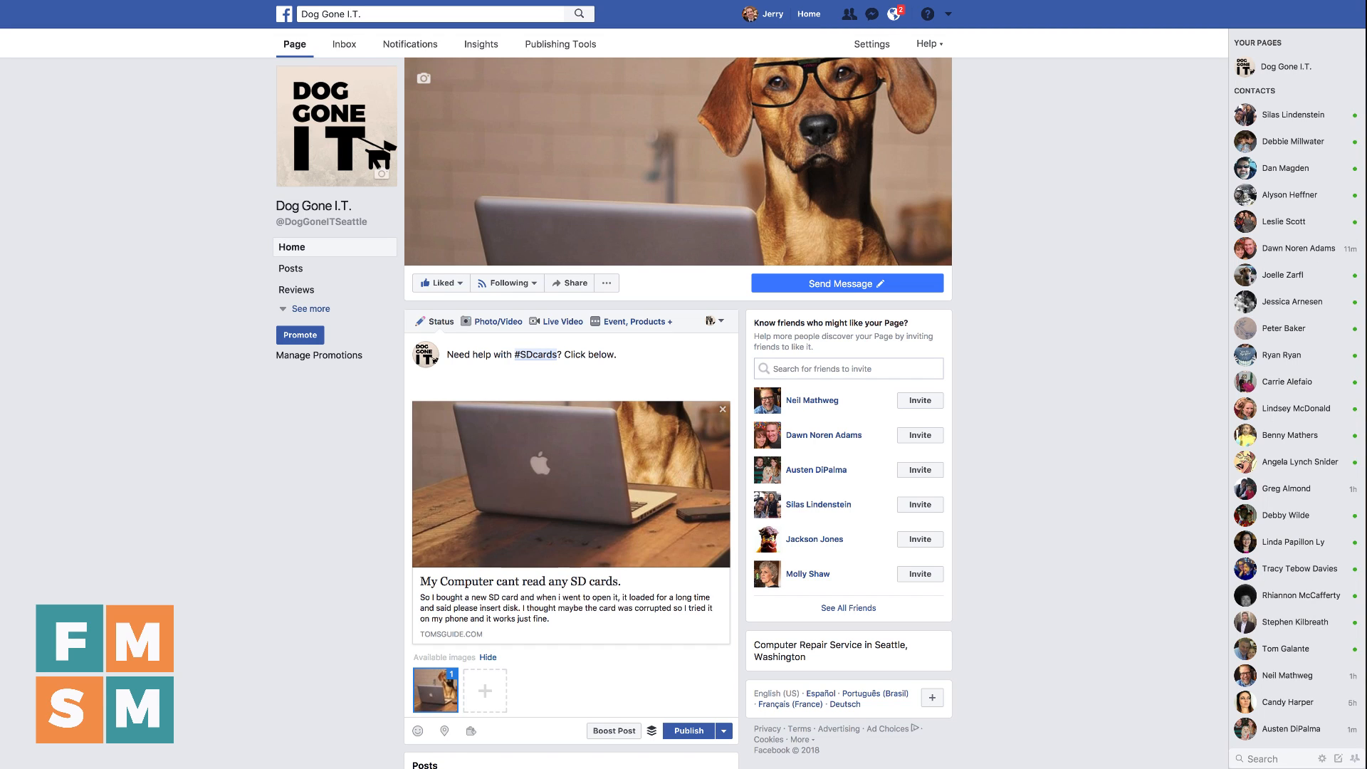
# Add a second paragraph starting "By the way, do you like" and tag the Apple page
pyautogui.write('By the way, do you like @apple')
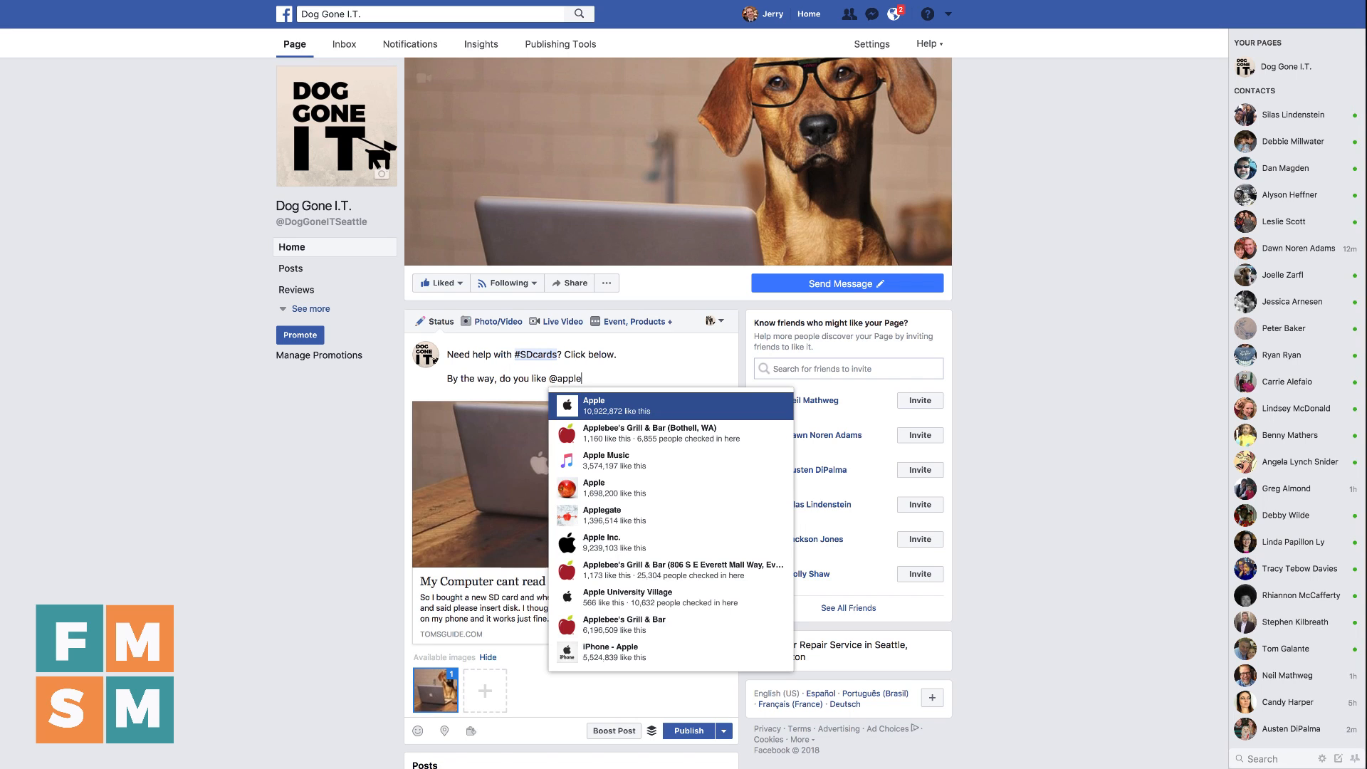
pyautogui.press('Return')
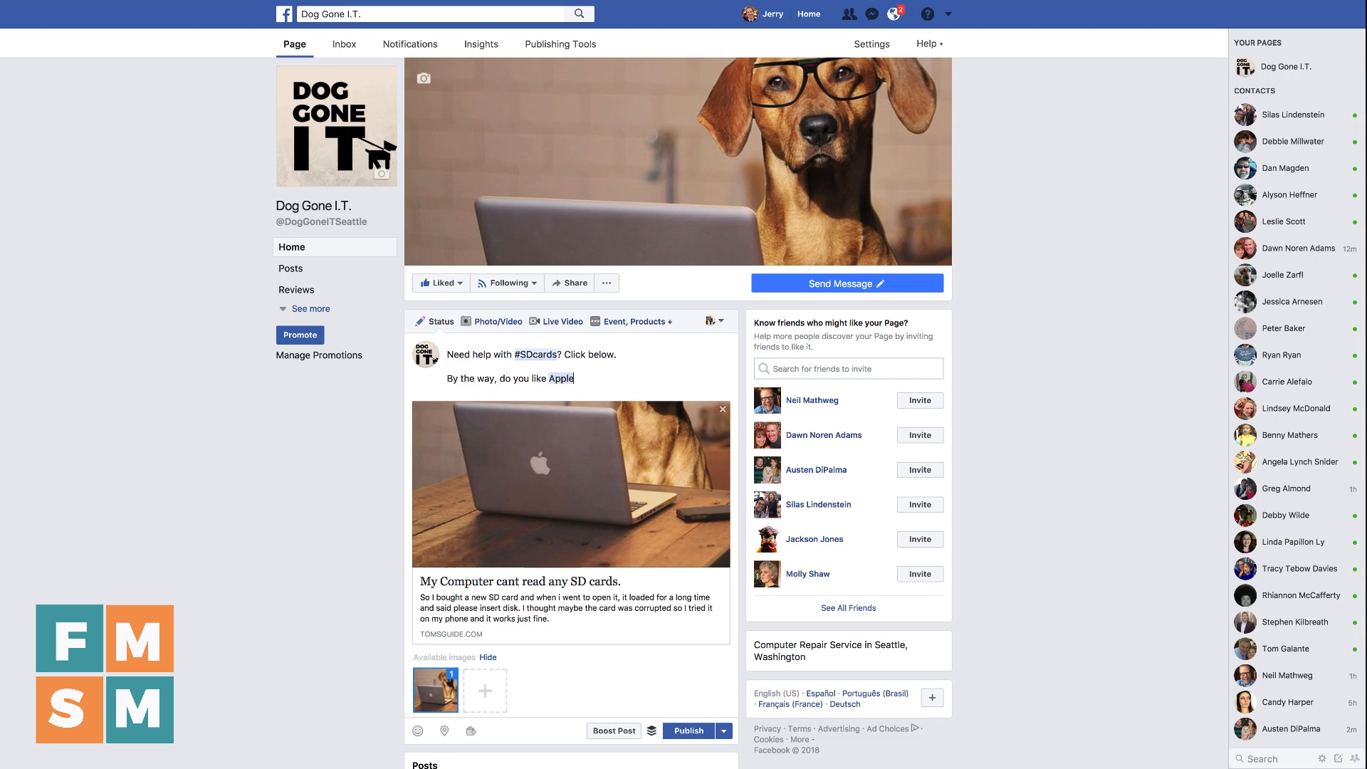
# Continue the sentence with "computers or" and tag the page named just Microsoft
pyautogui.write('computers or @Microsoft')
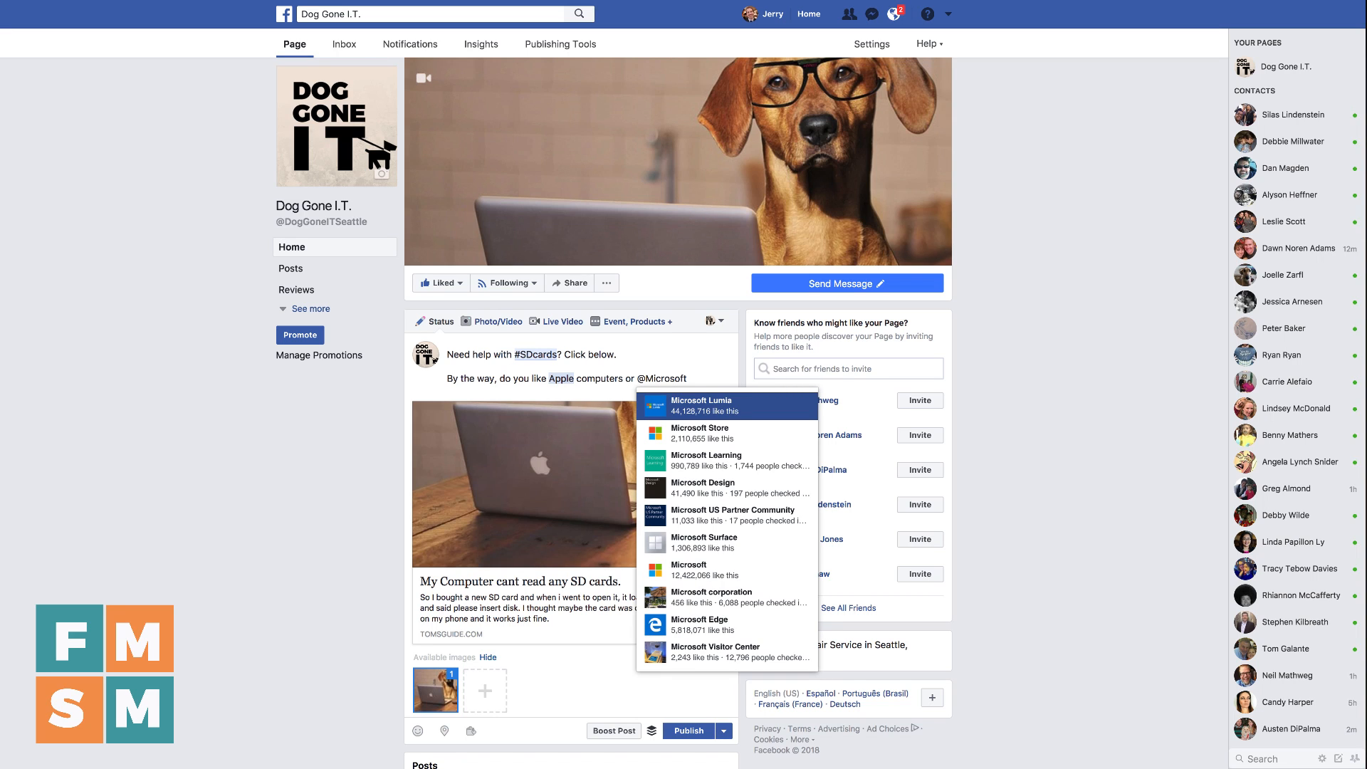
pyautogui.press('Down')
pyautogui.press('Down')
pyautogui.press('Down')
pyautogui.press('Down')
pyautogui.press('Down')
pyautogui.press('Down')
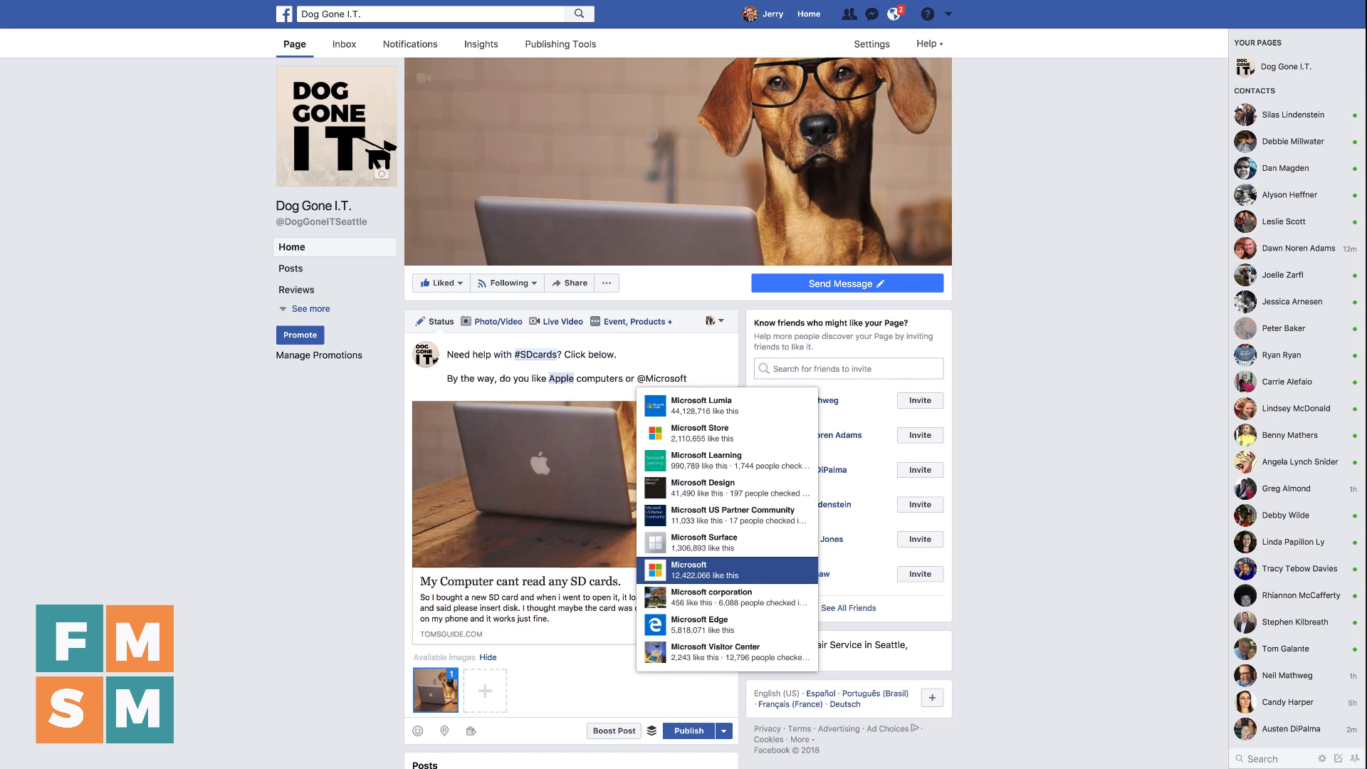
pyautogui.press('Return')
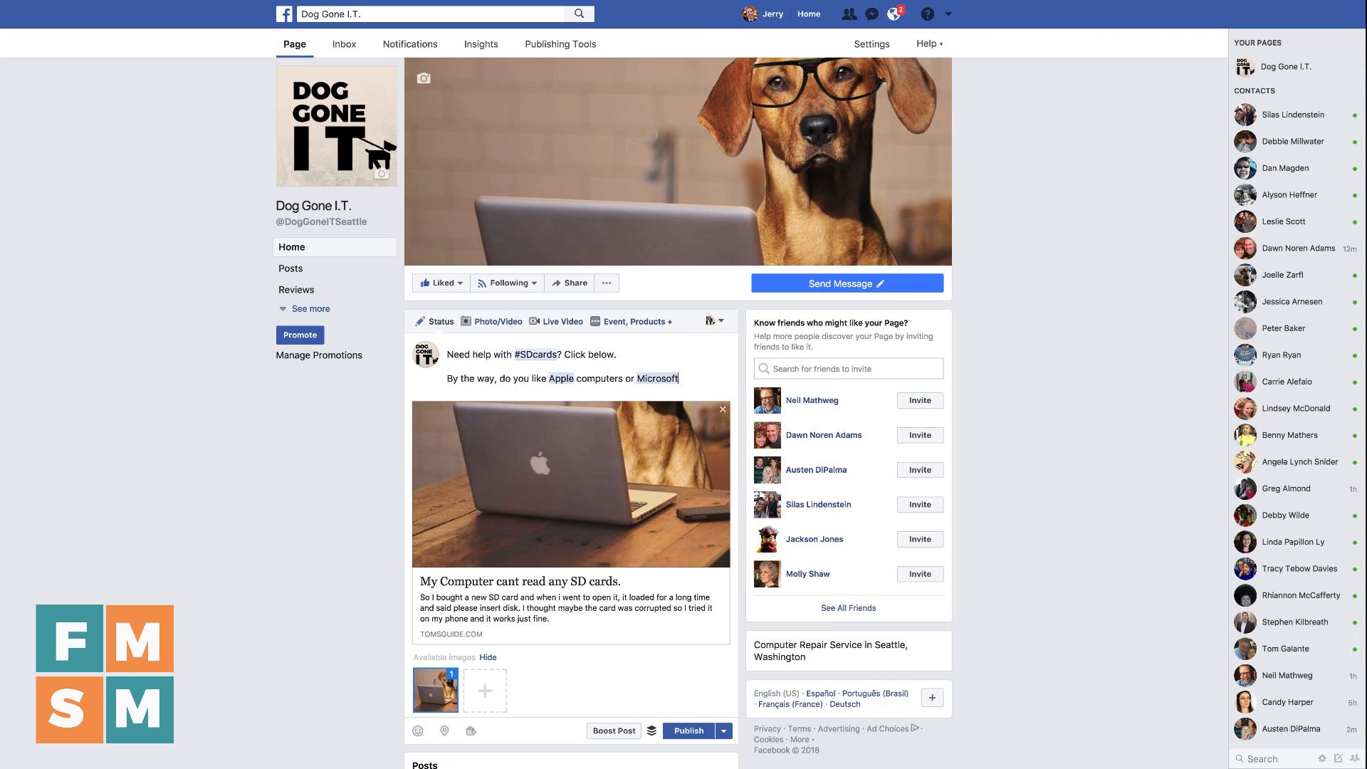
# End the question with "computers?" and publish the SD card post
pyautogui.write('computers?')
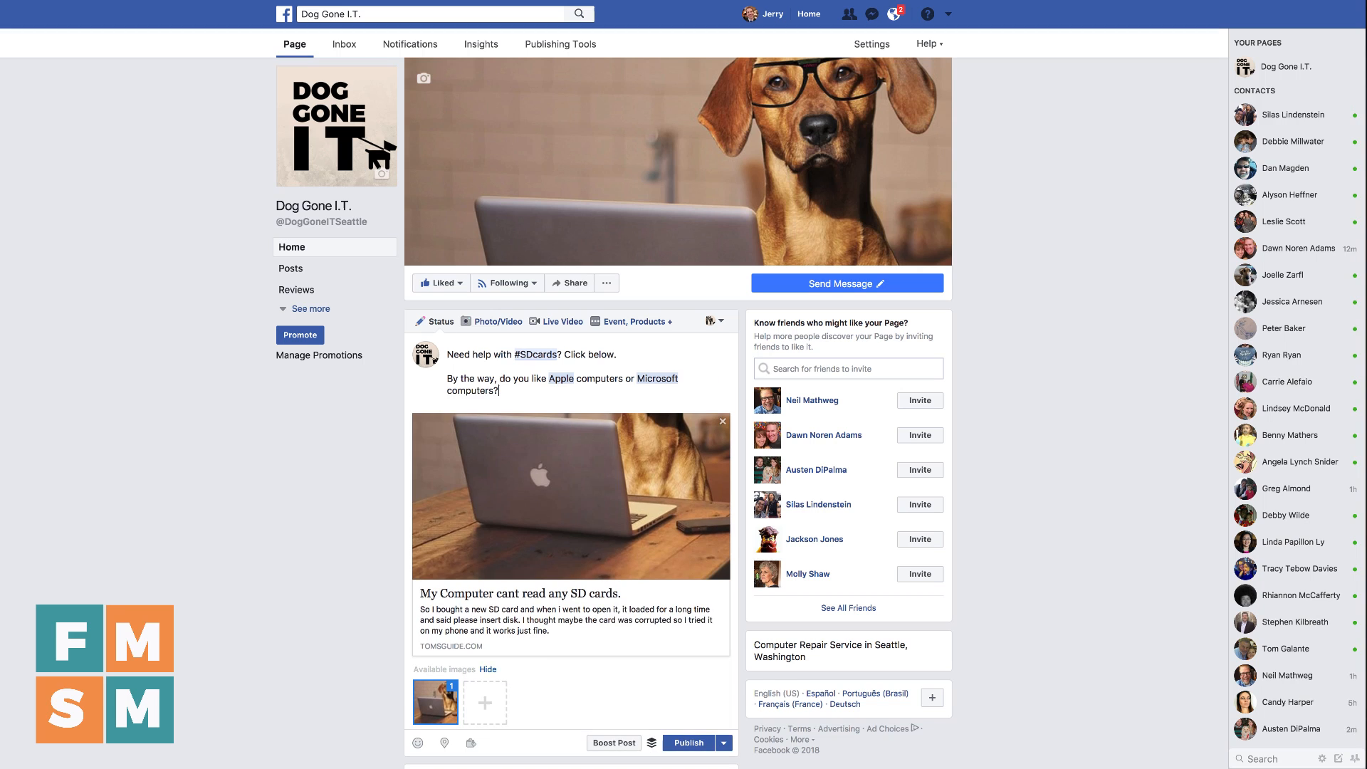
pyautogui.click(688, 742)
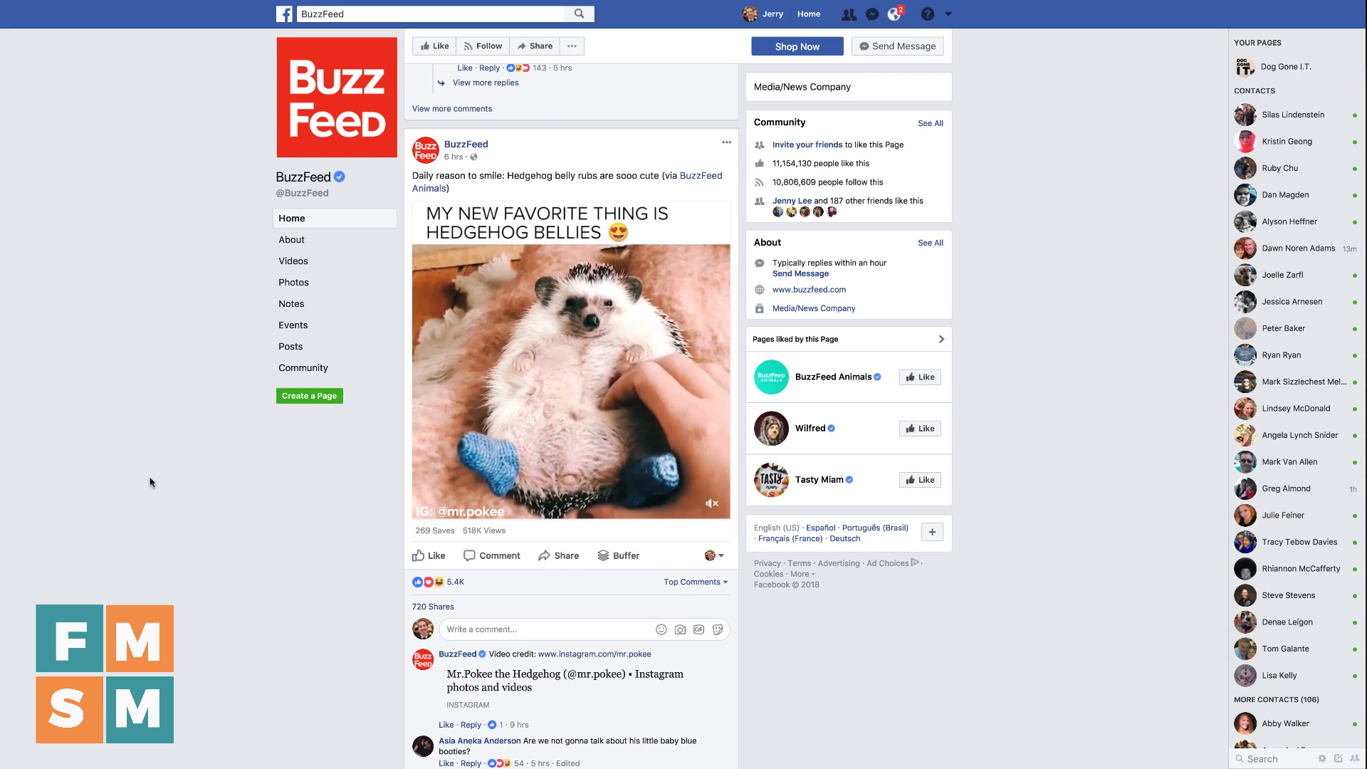
# Share BuzzFeed's hedgehog video to the managed Page Dog Gone I.T. and expand the full preview
pyautogui.click(565, 558)
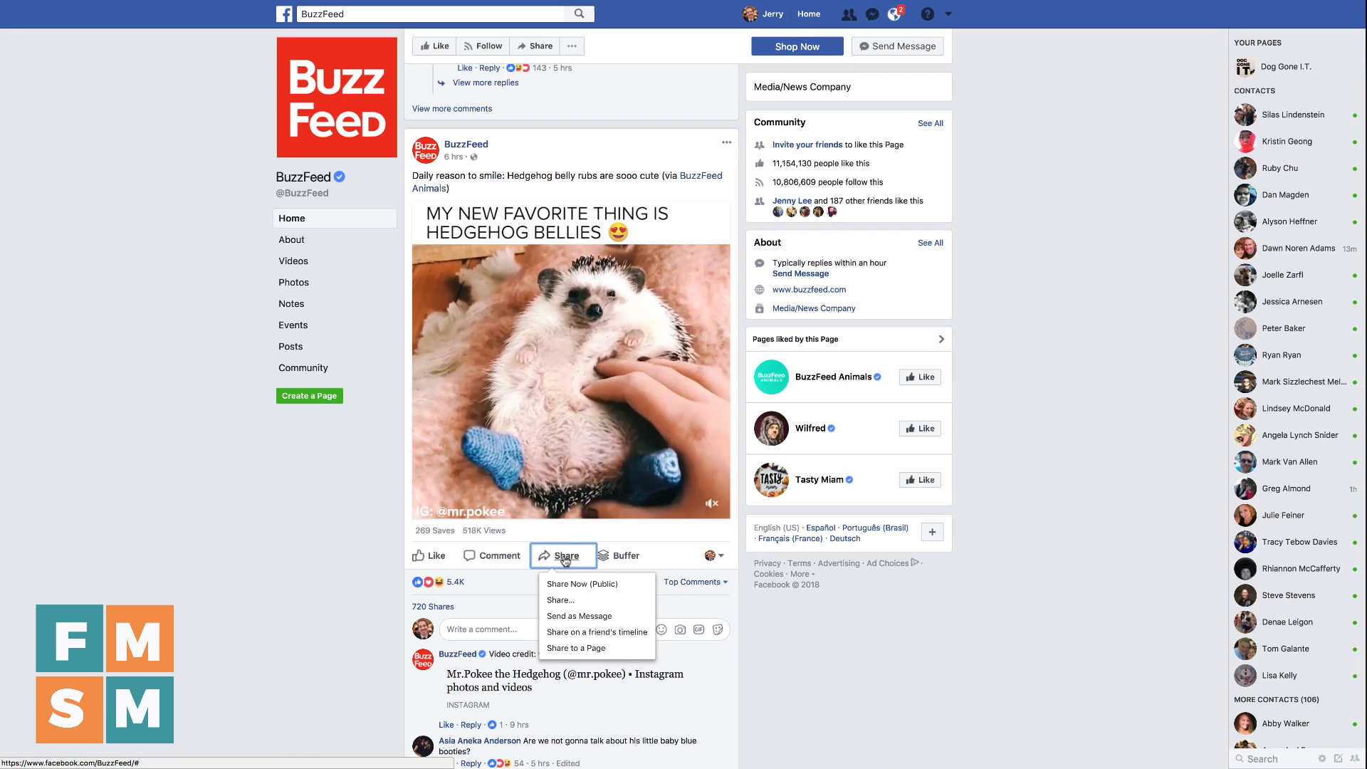
pyautogui.click(575, 602)
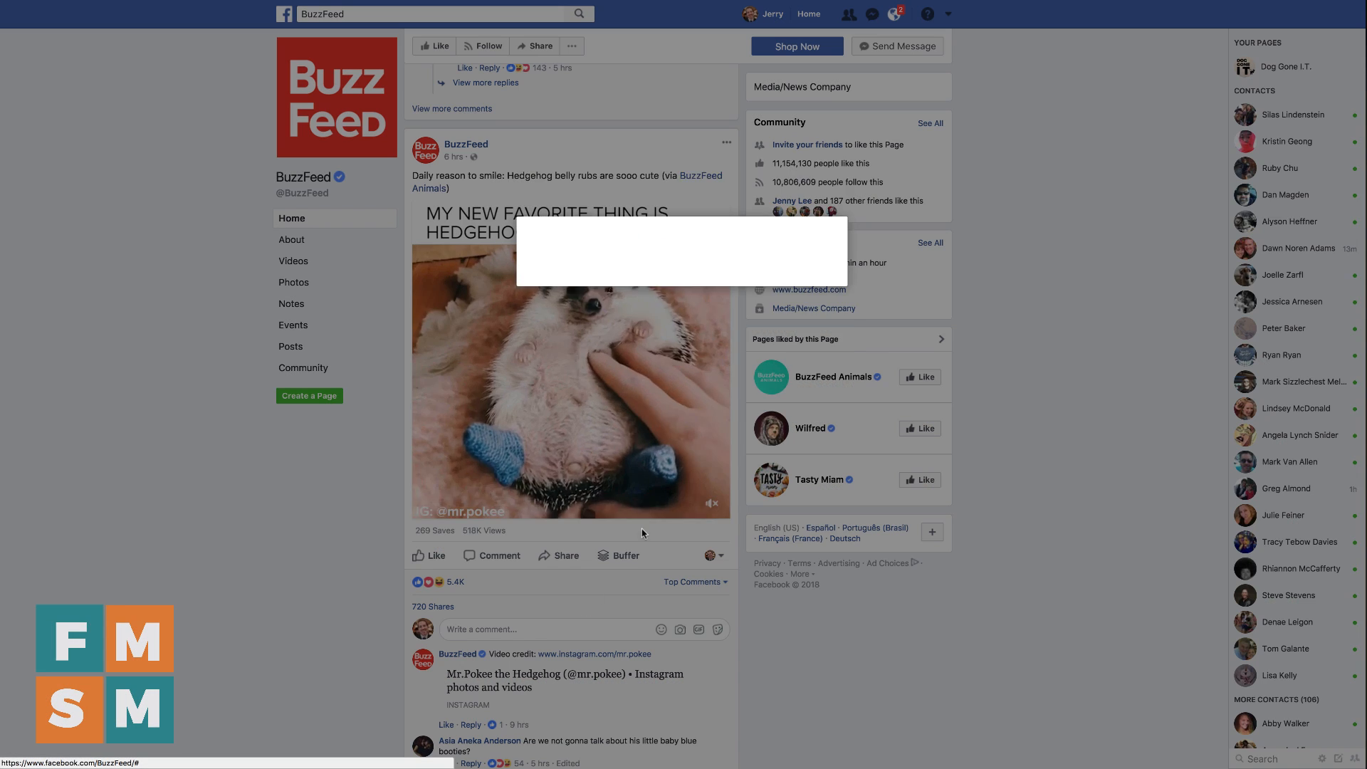
pyautogui.click(623, 180)
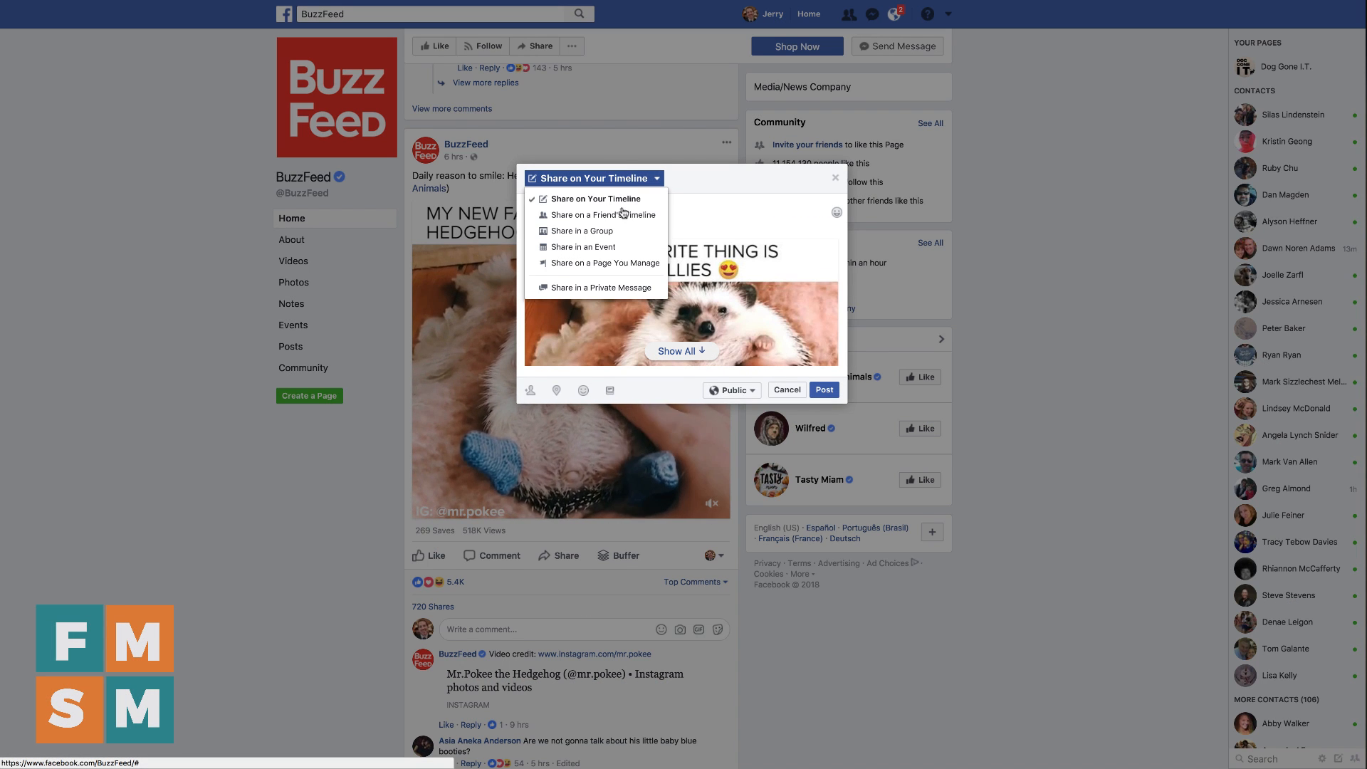
pyautogui.click(615, 264)
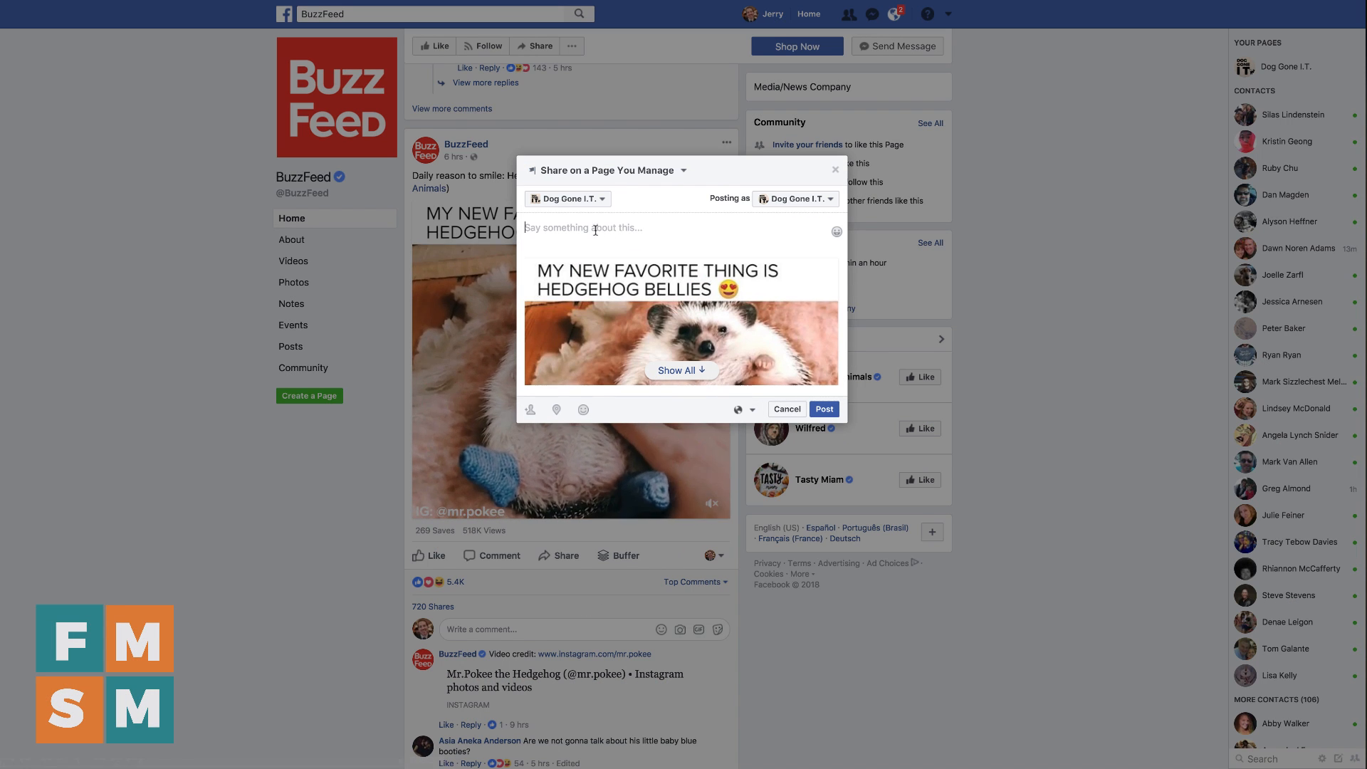
pyautogui.click(693, 368)
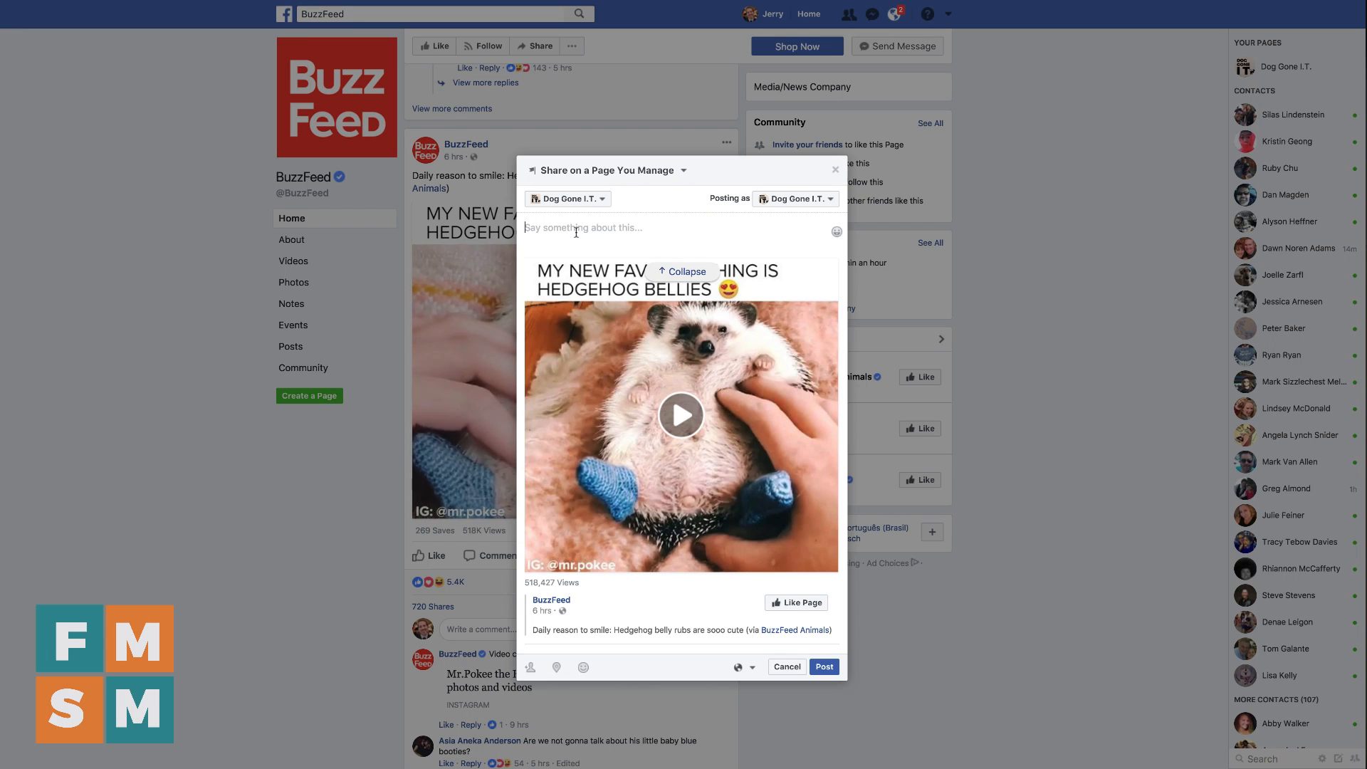
# Add the message "Seriously guys, this is what we do when all the computers are fixed!" and post the shared video
pyautogui.click(576, 233)
pyautogui.write('Seriously guys, th')
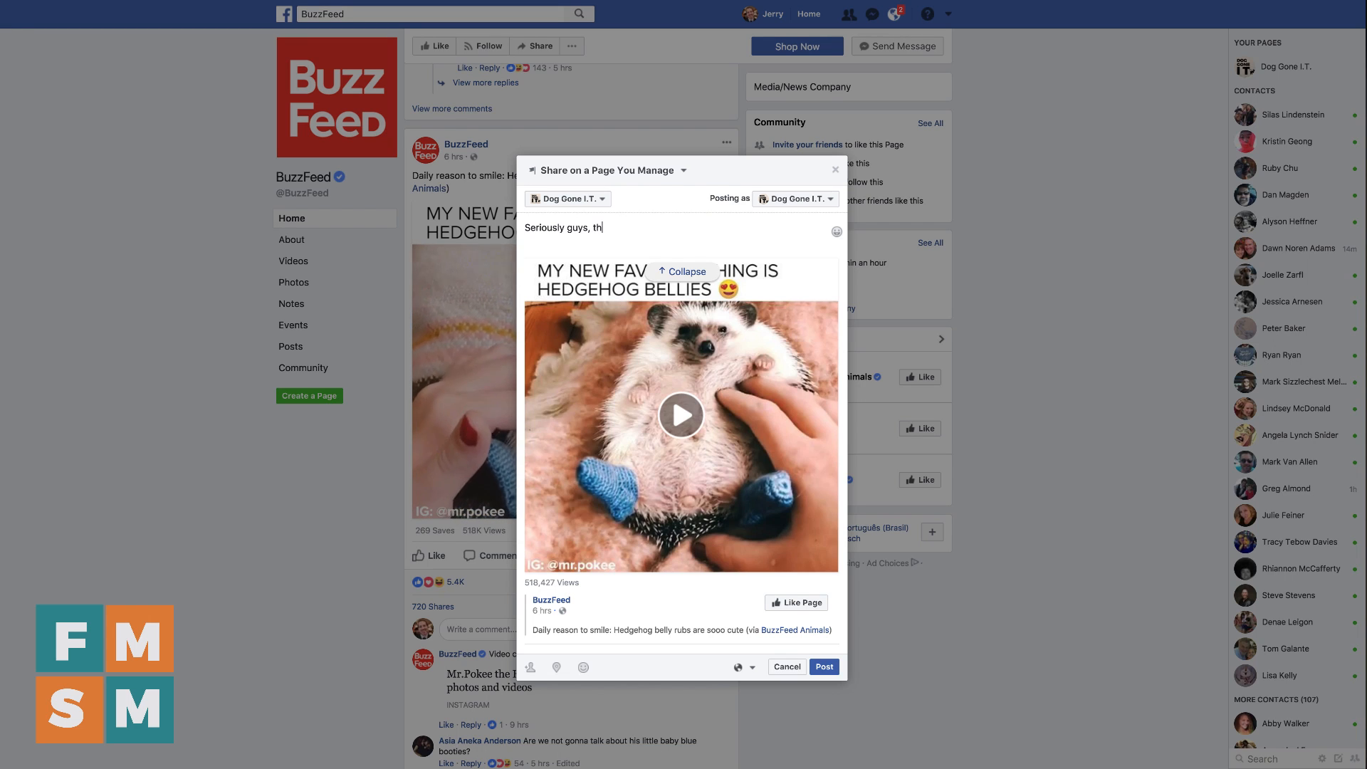
pyautogui.write('is is what we do wh')
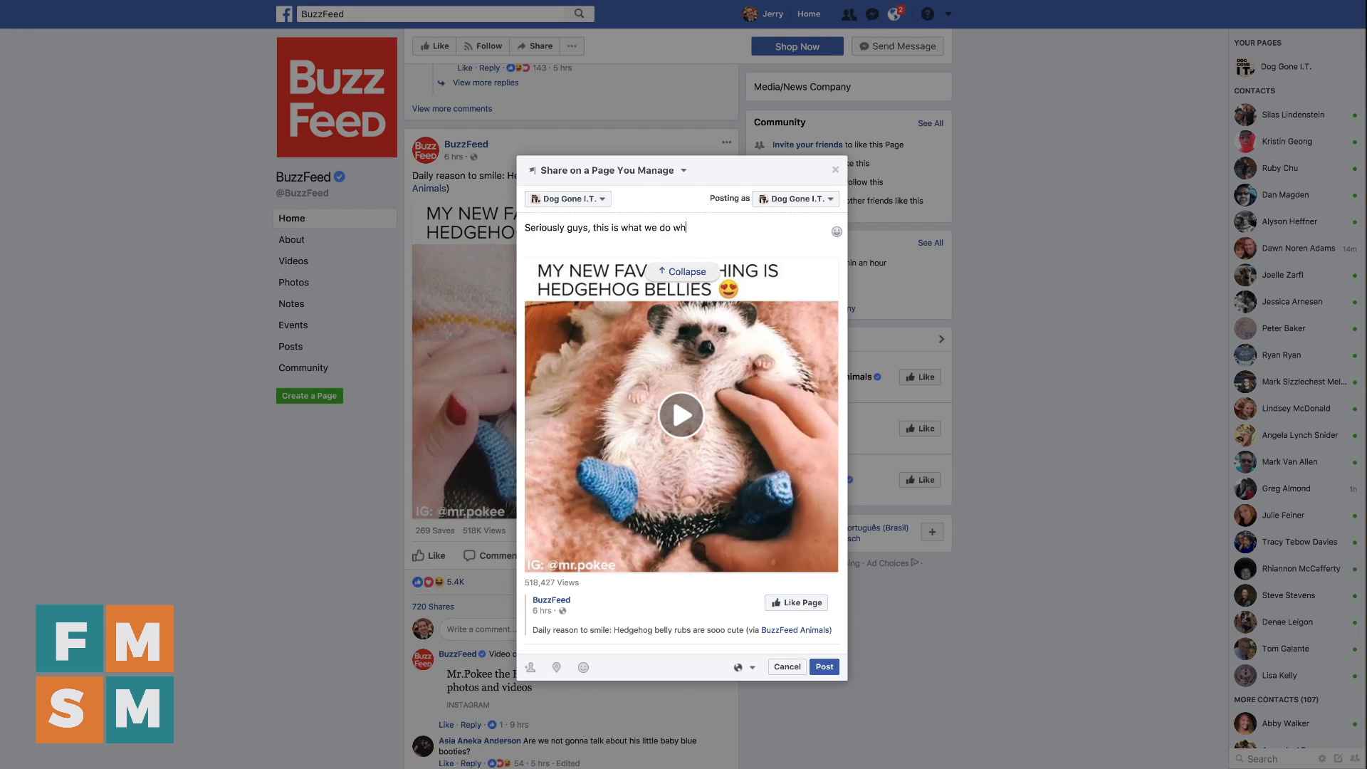
pyautogui.write('en all the computers are fixed!')
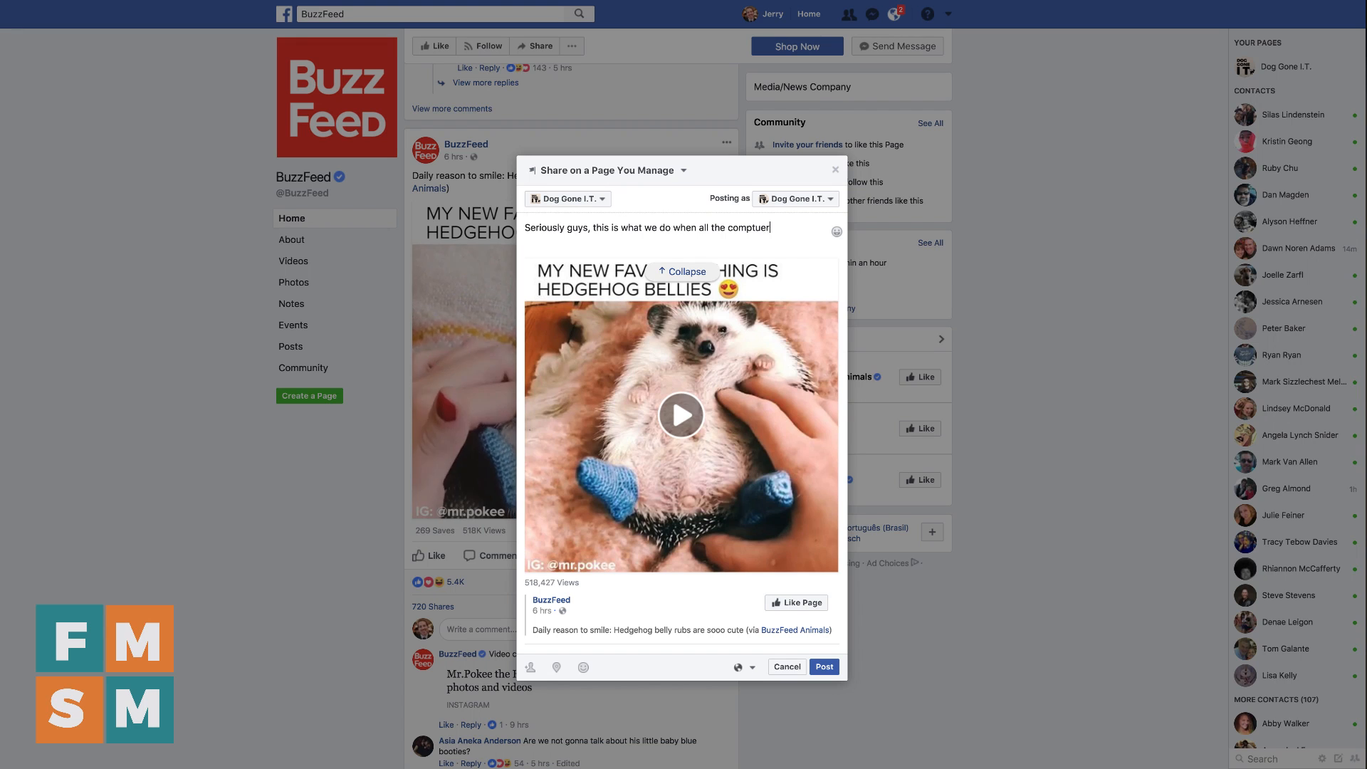
pyautogui.click(823, 666)
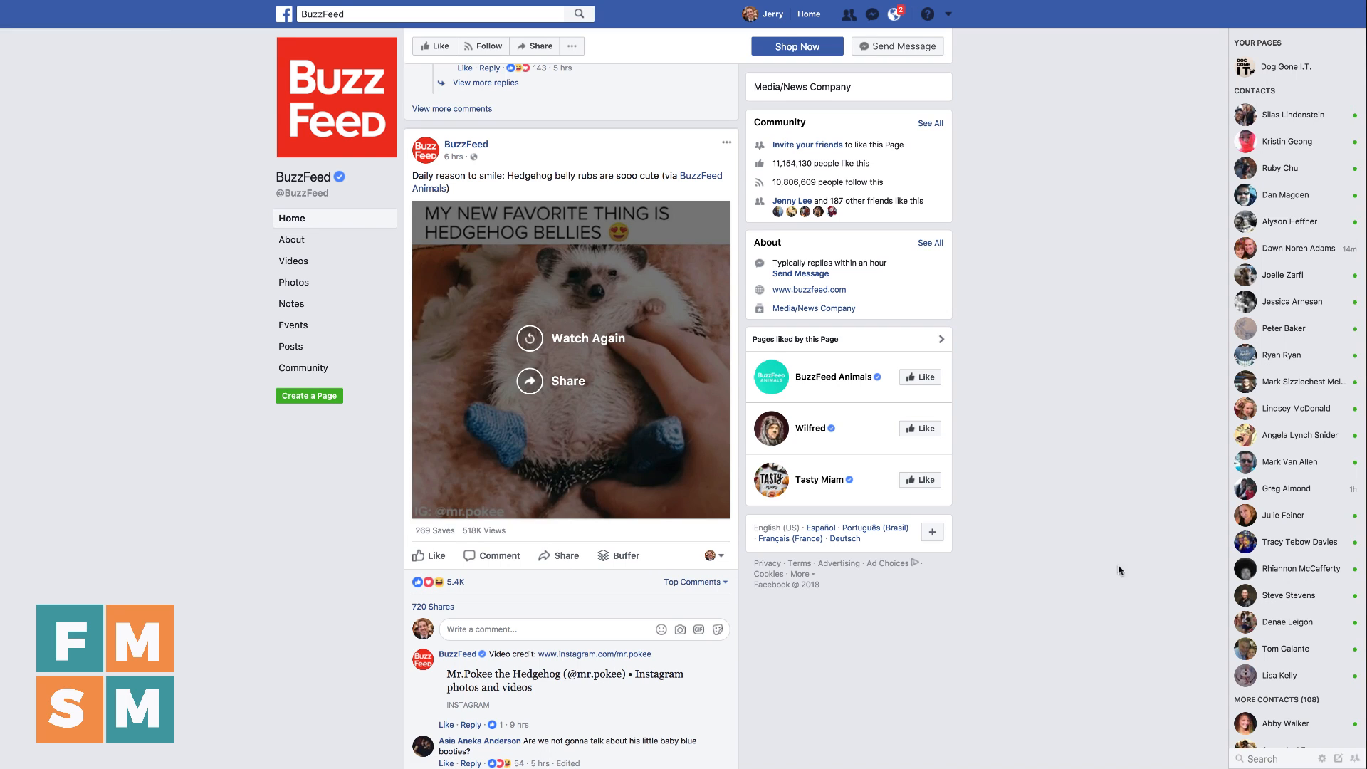
# Open BuzzFeed's hedgehog belly video post on its own page and copy its web address
pyautogui.scroll(-1, 1065, 342)
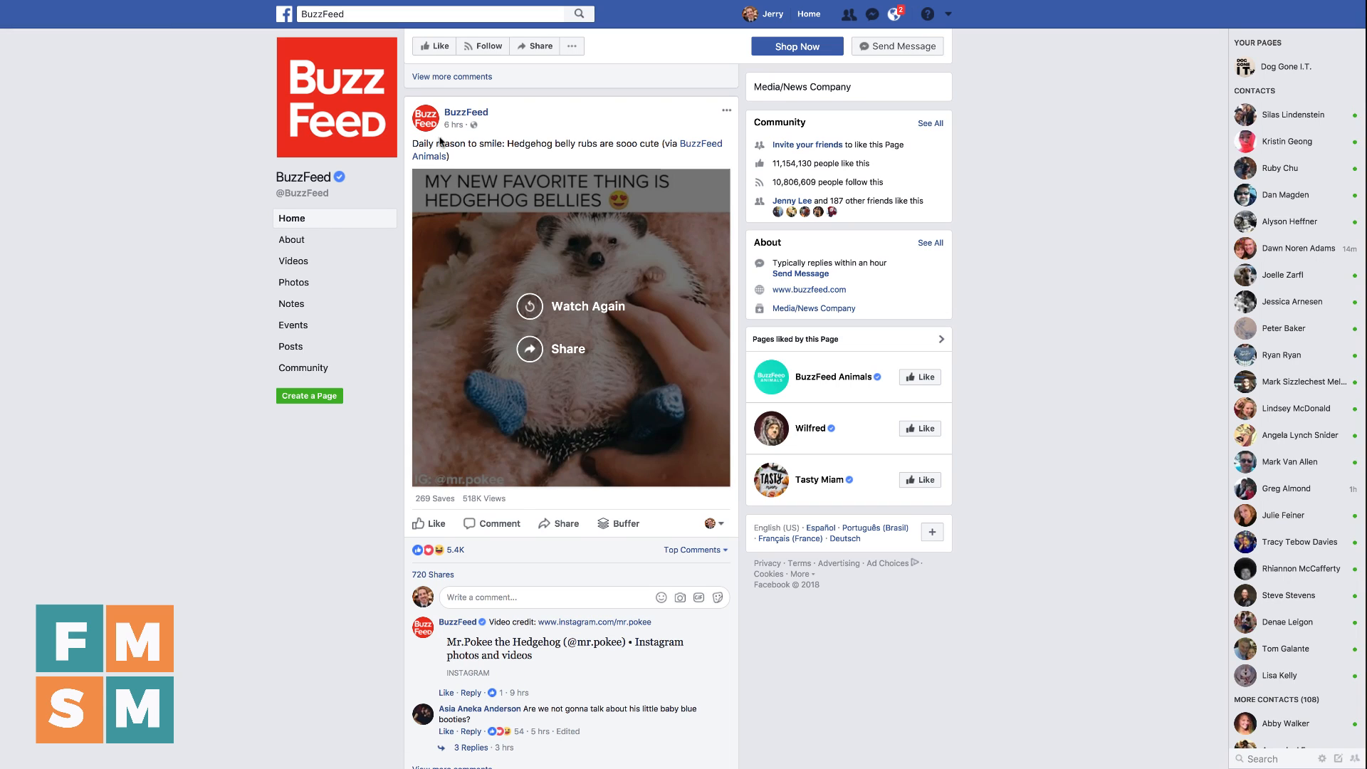
pyautogui.moveTo(456, 130)
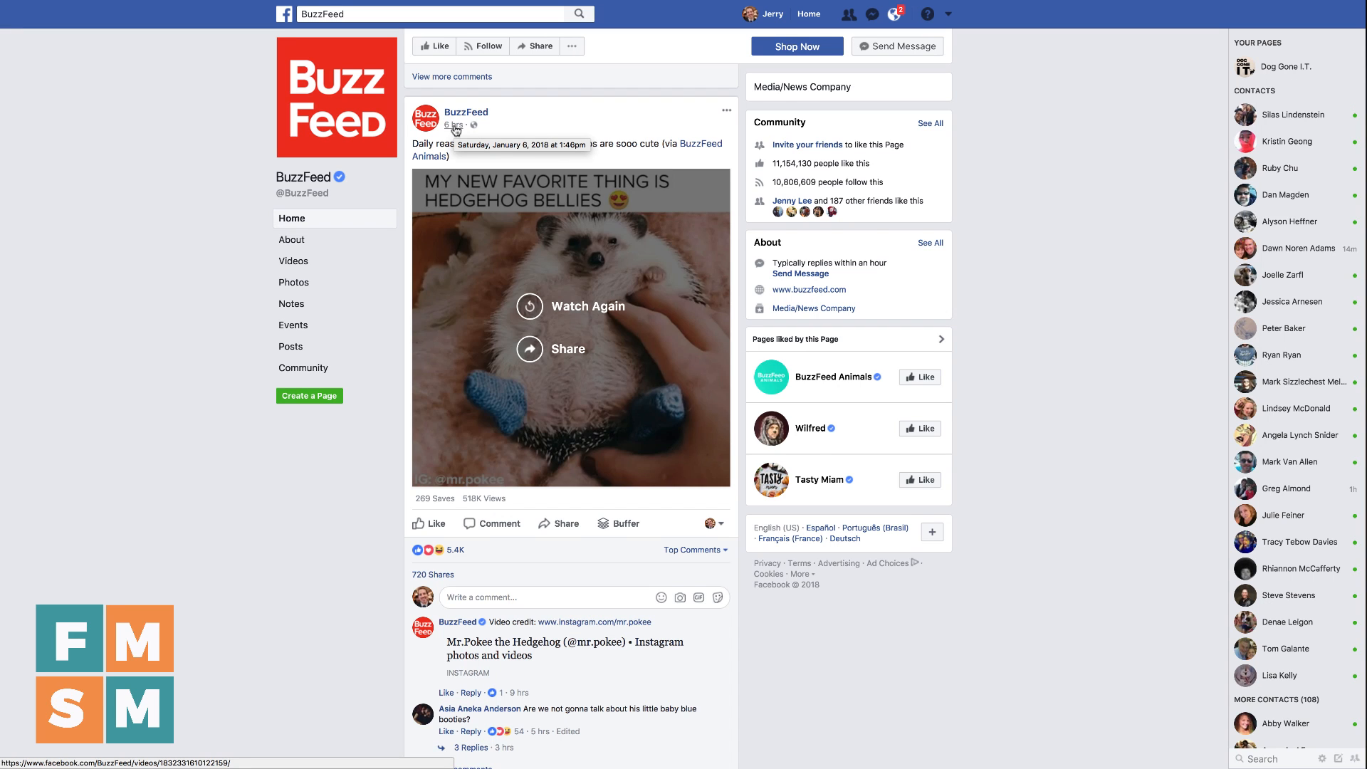
pyautogui.click(456, 130)
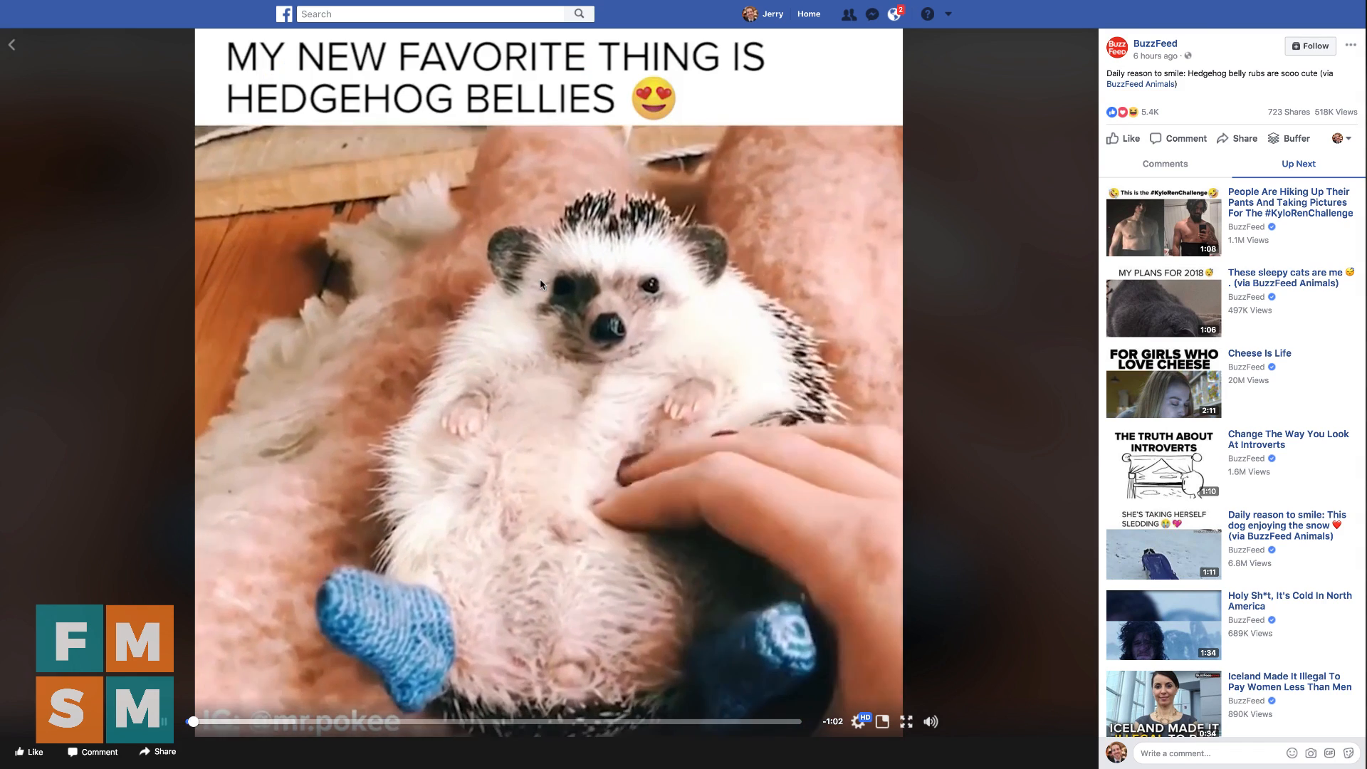
pyautogui.moveTo(475, 1)
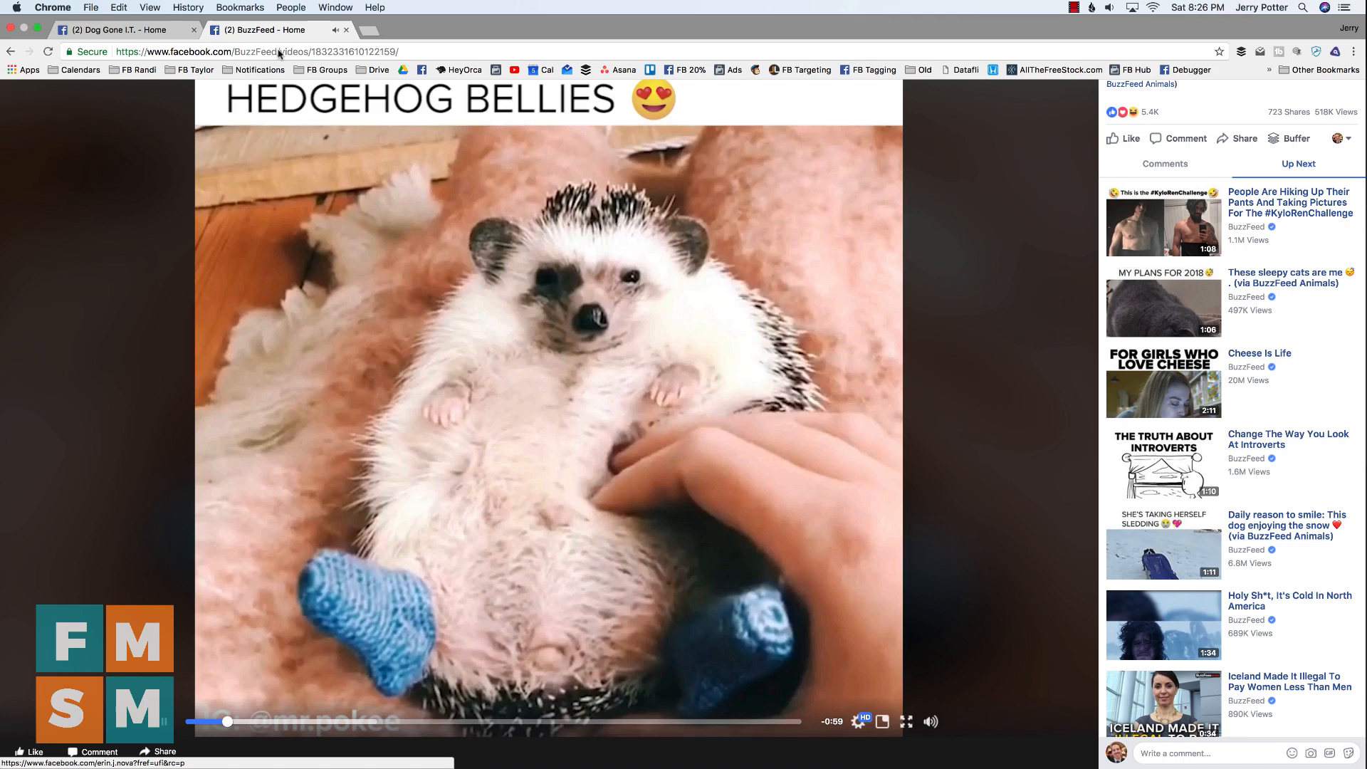
pyautogui.click(279, 52)
pyautogui.hotkey('ctrl', 'c')
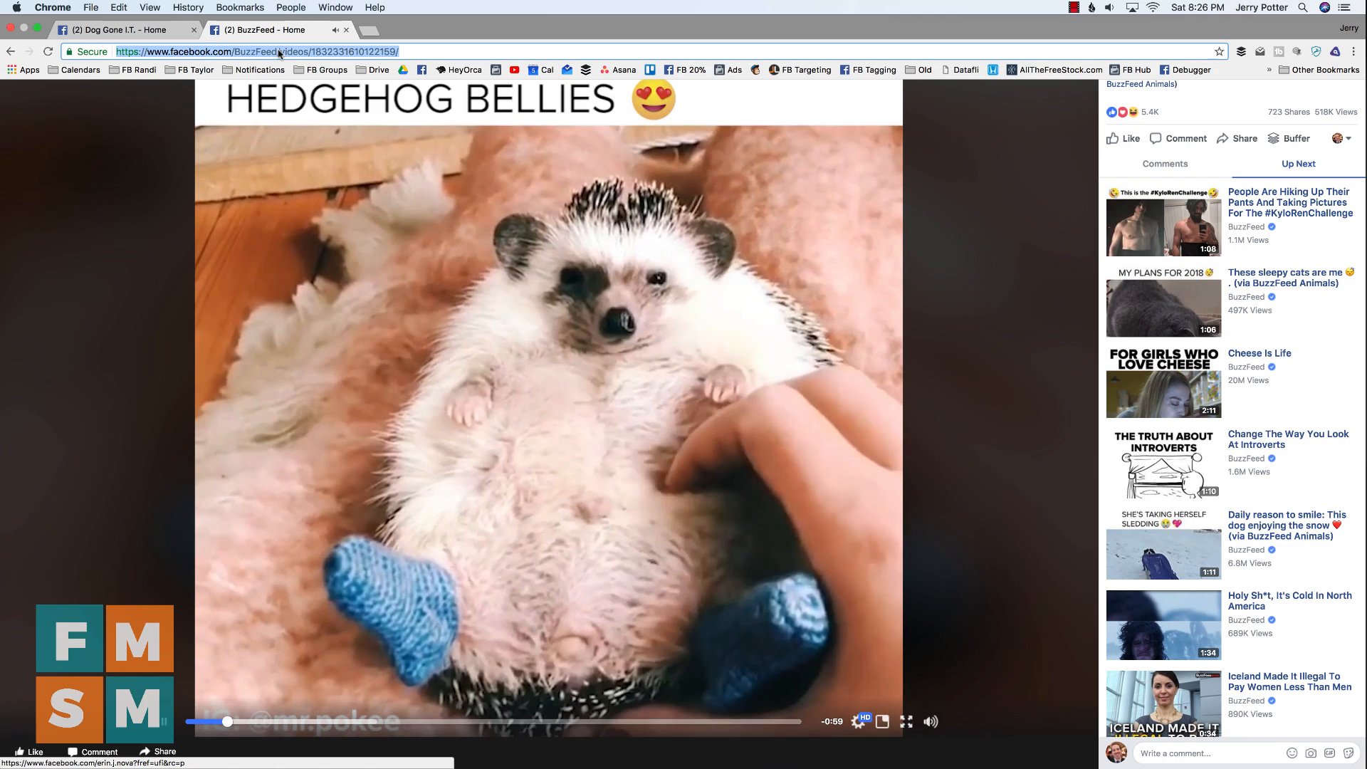
# Paste the hedgehog video link into a new post on the Dog Gone I.T. Page, and delete the URL text beside the preview
pyautogui.click(162, 32)
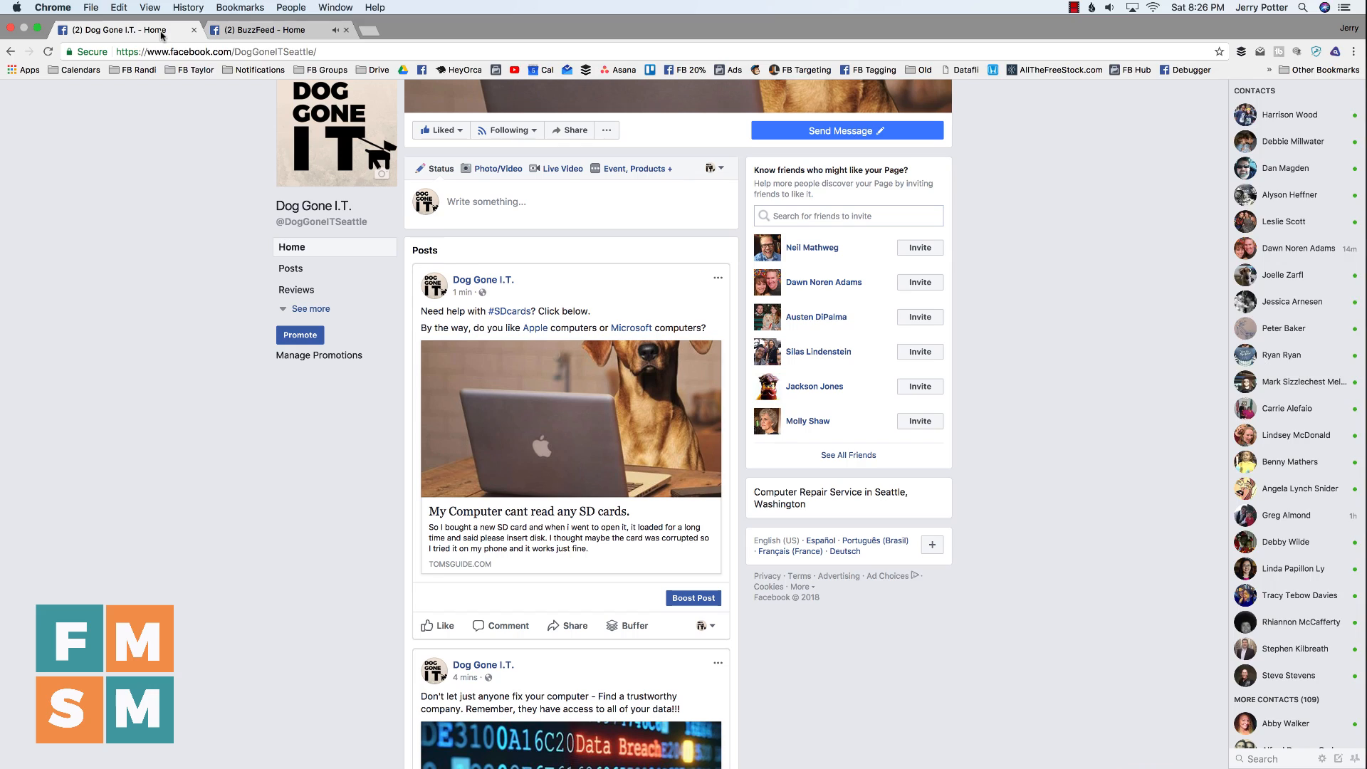
pyautogui.click(496, 200)
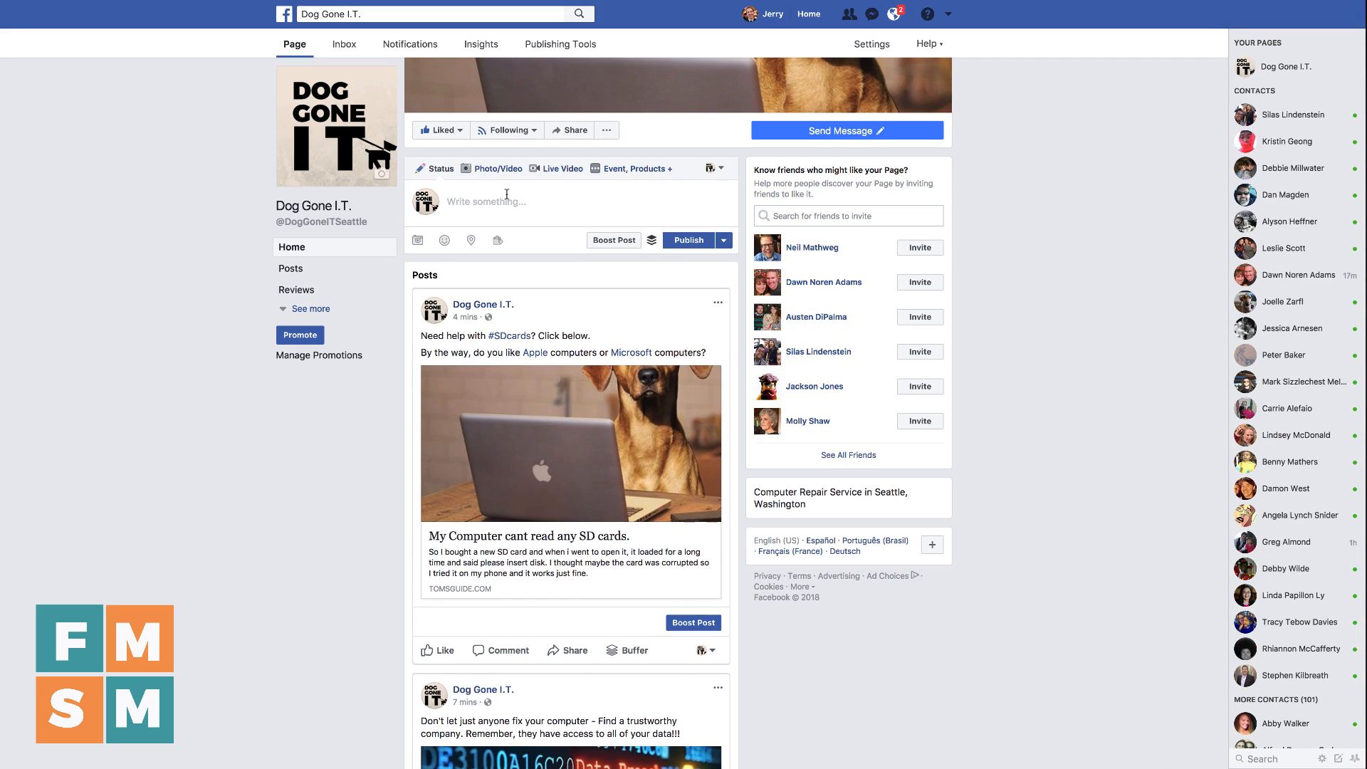
pyautogui.hotkey('ctrl', 'v')
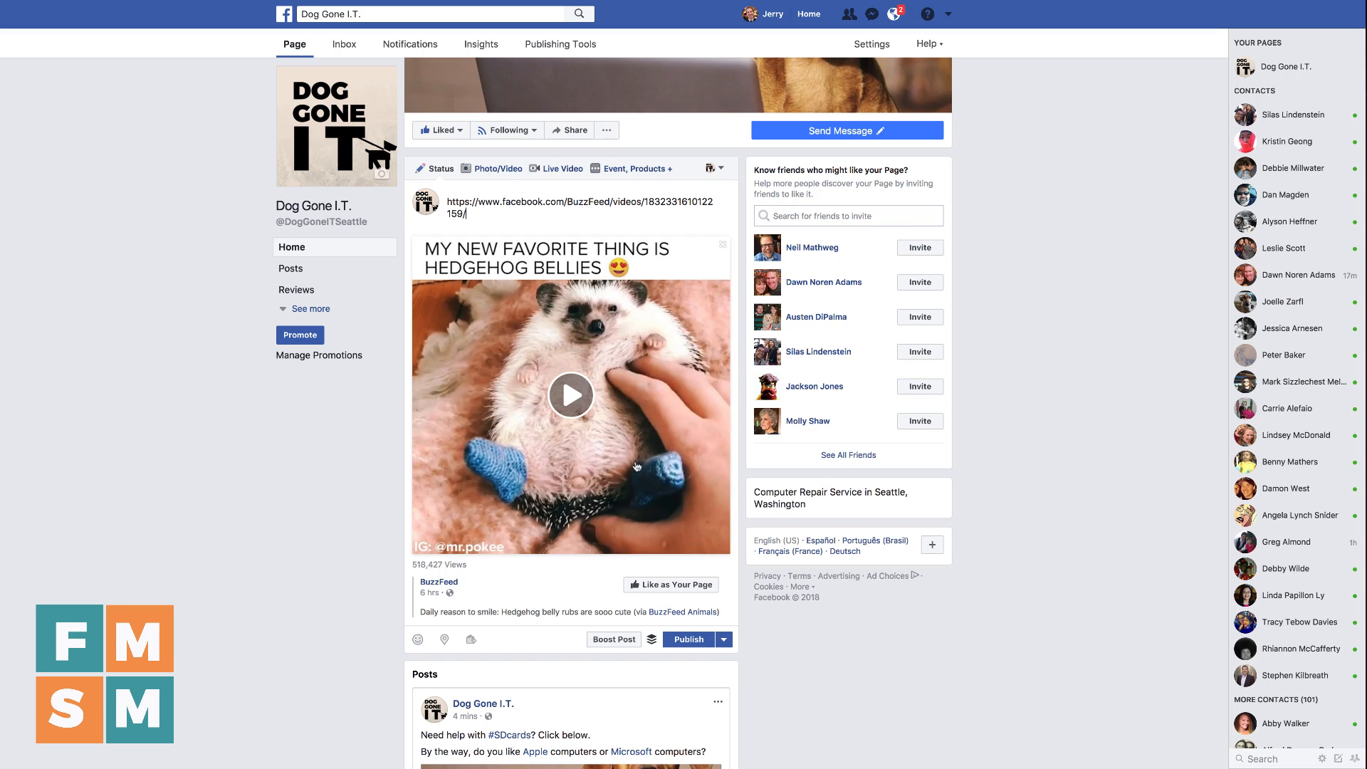
pyautogui.tripleClick(517, 195)
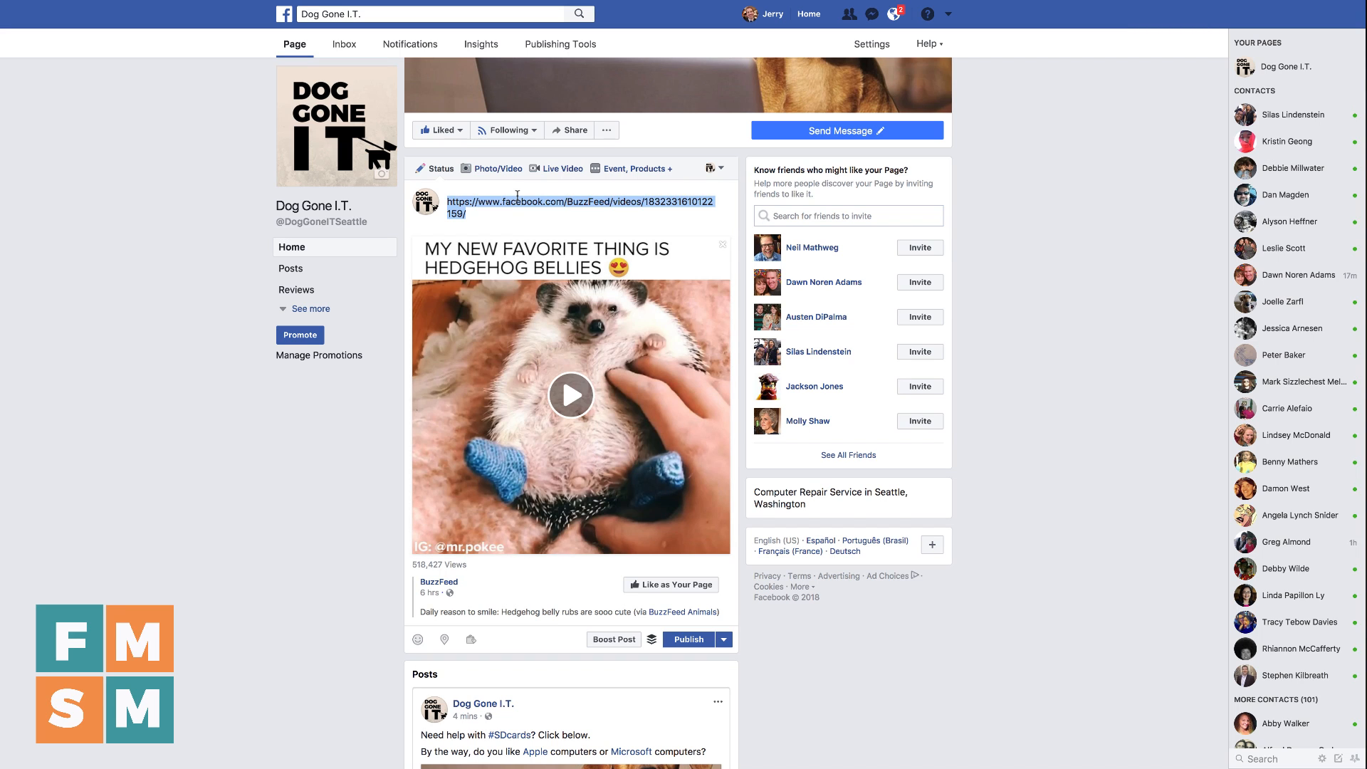
pyautogui.press('BackSpace')
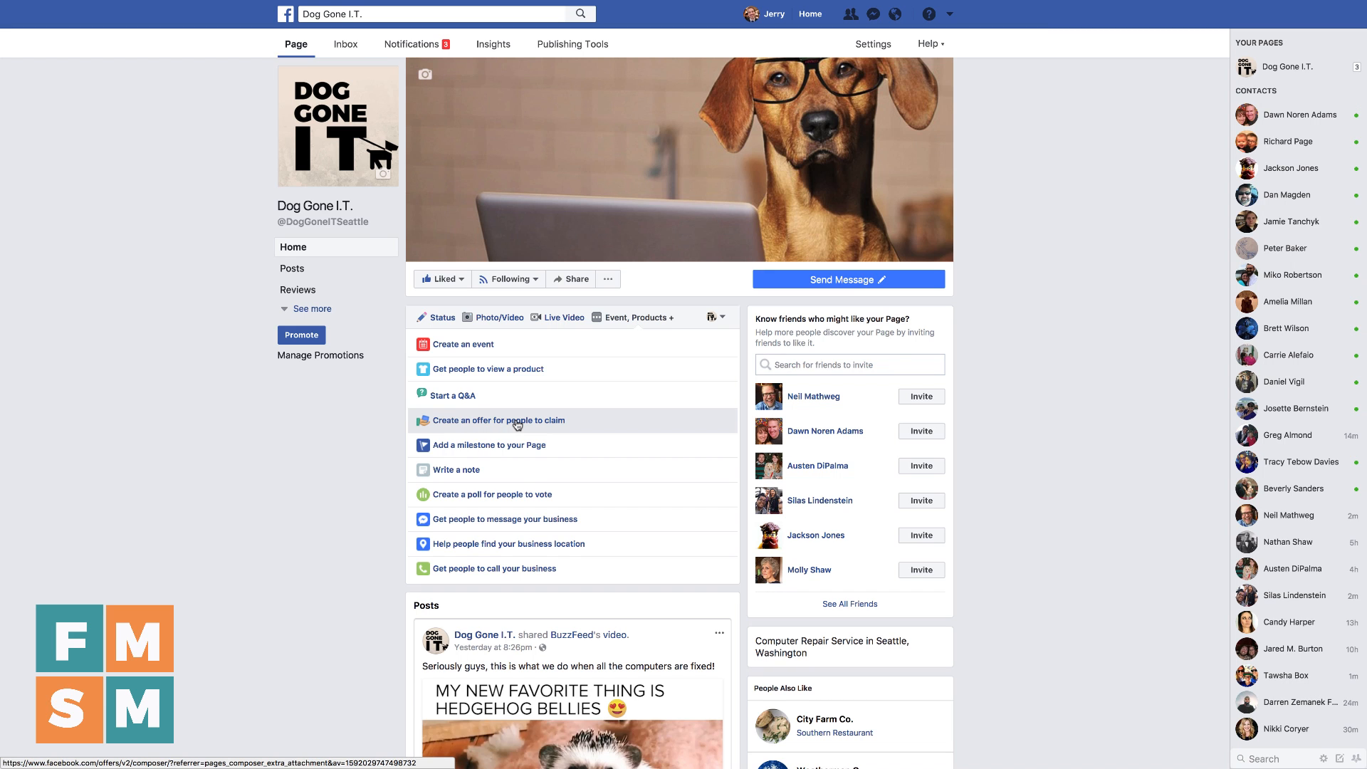
# Review the boost settings of the shared hedgehog video post, and cancel the promotion
pyautogui.scroll(-5, 339, 405)
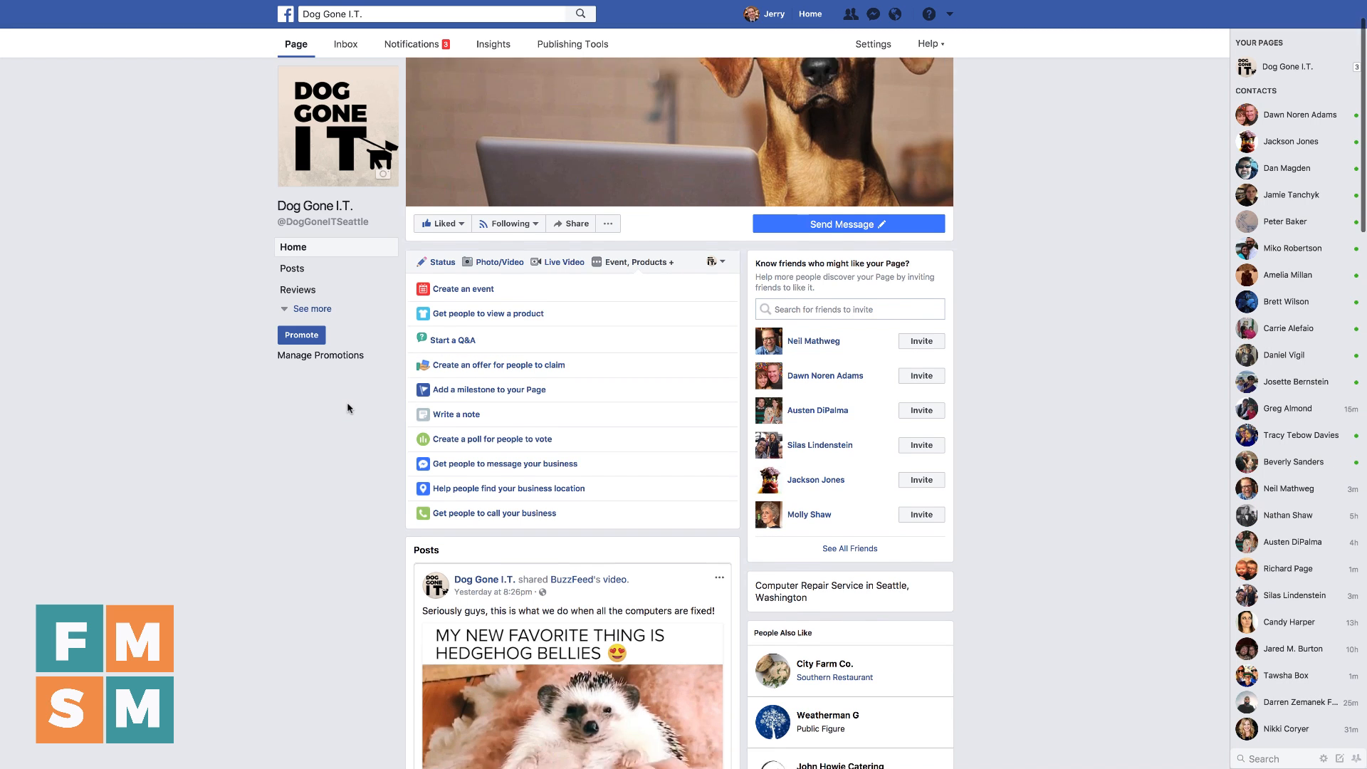
pyautogui.scroll(-3, 345, 403)
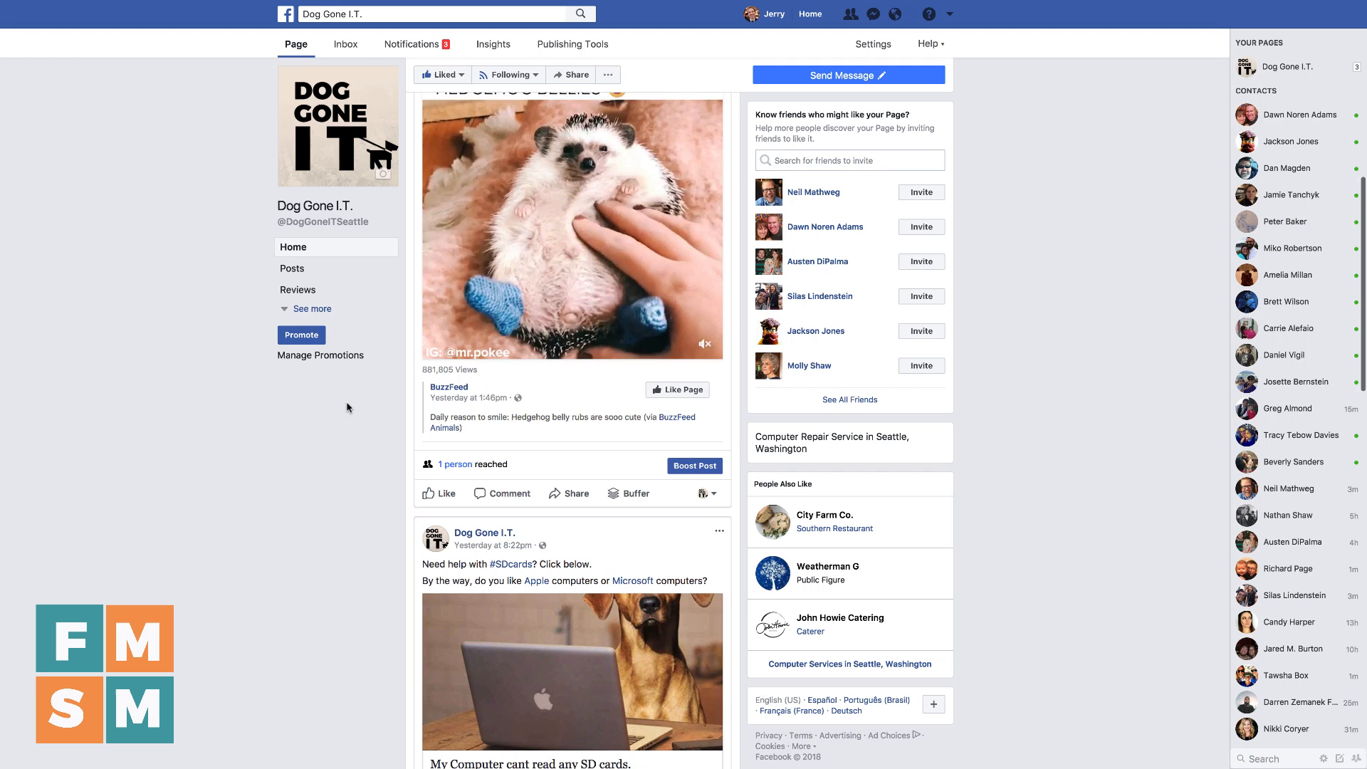
pyautogui.click(689, 463)
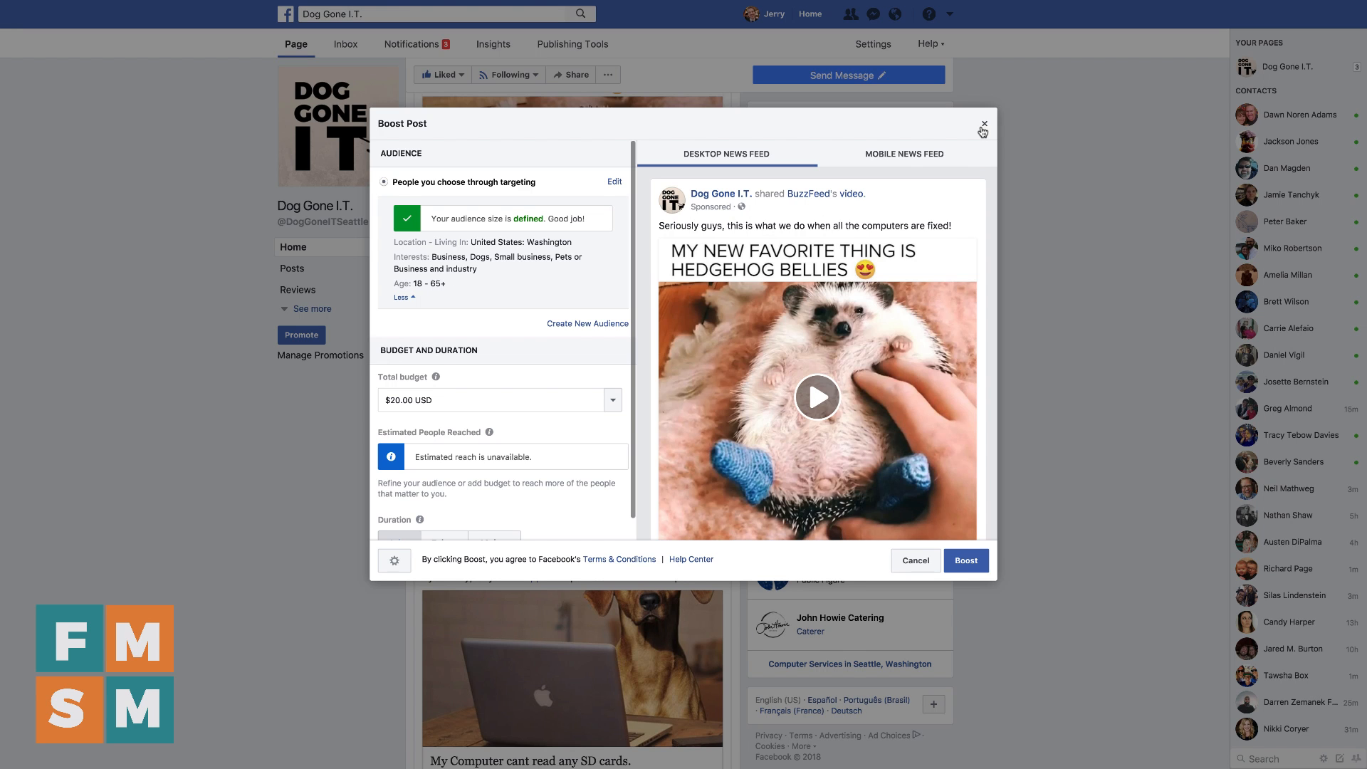
pyautogui.click(983, 126)
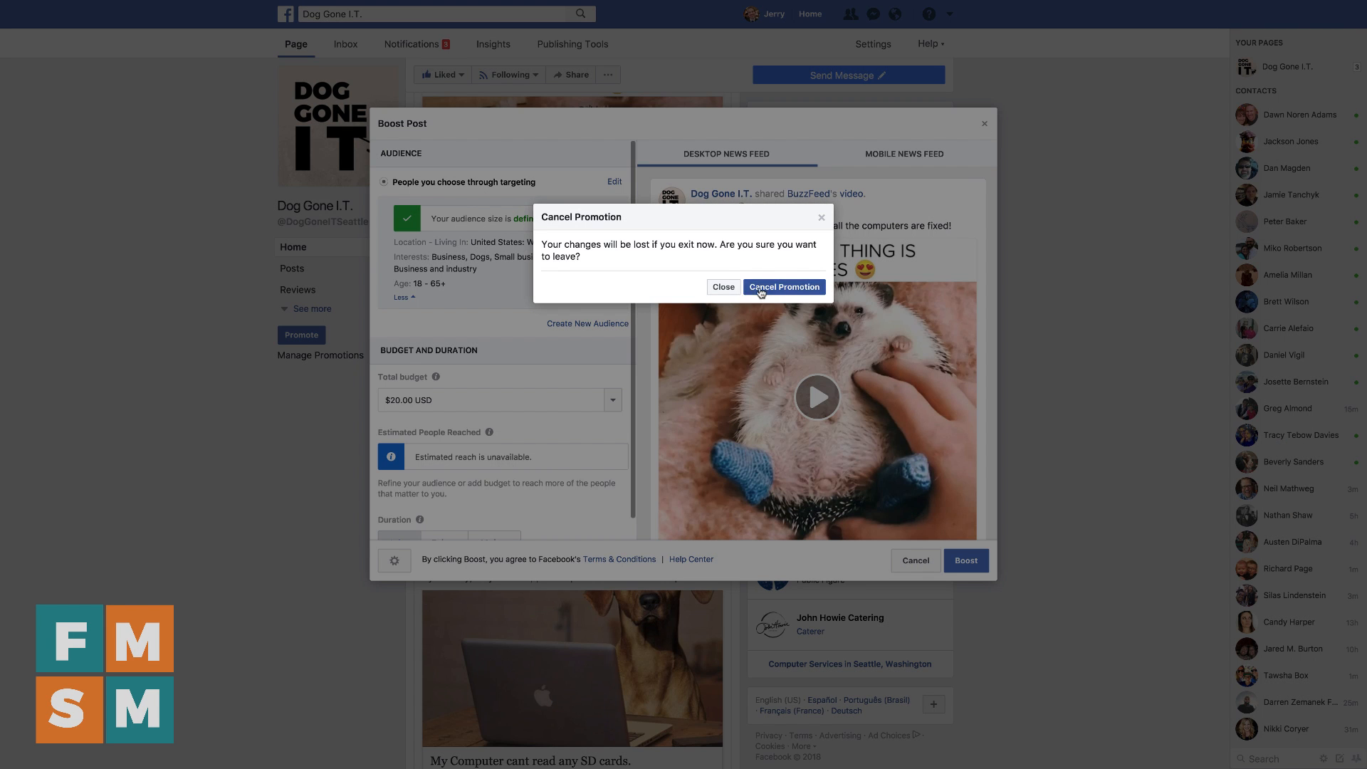
pyautogui.click(761, 291)
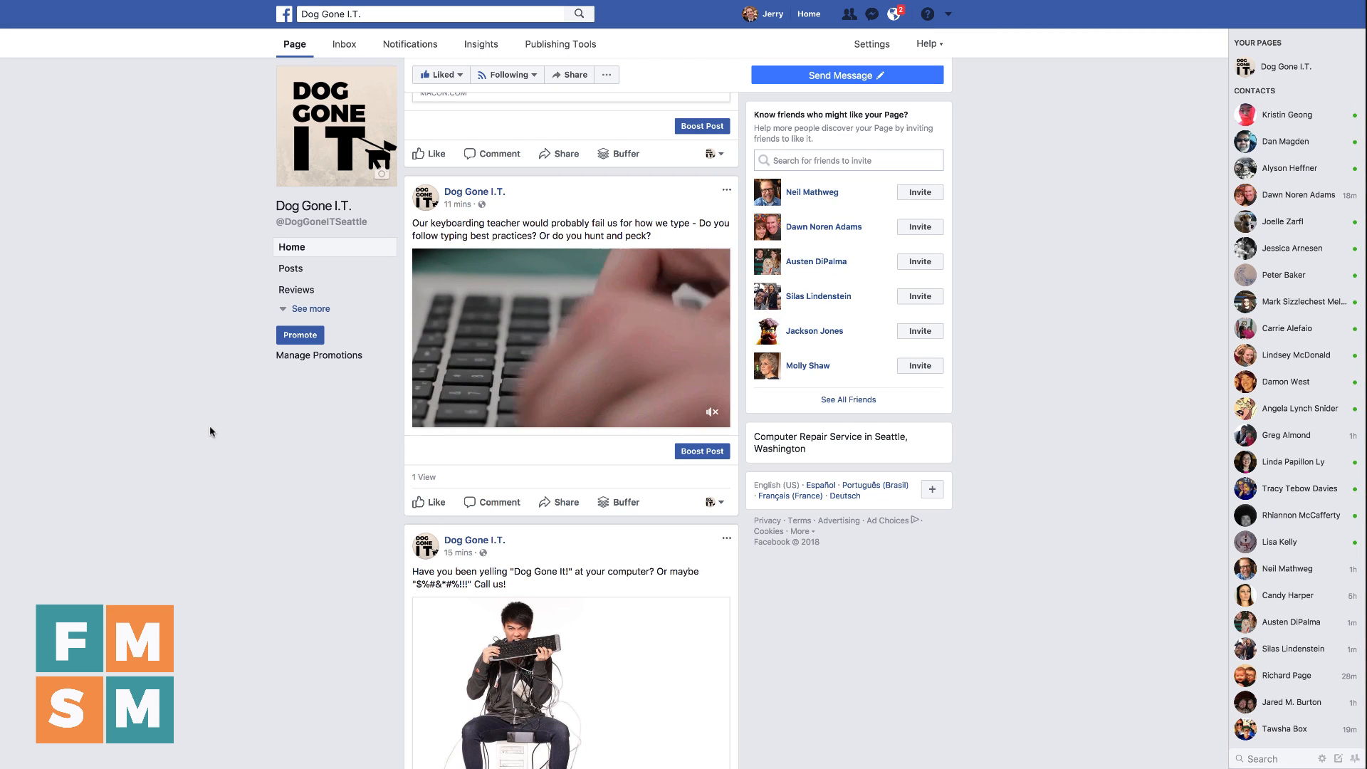
pyautogui.moveTo(594, 376)
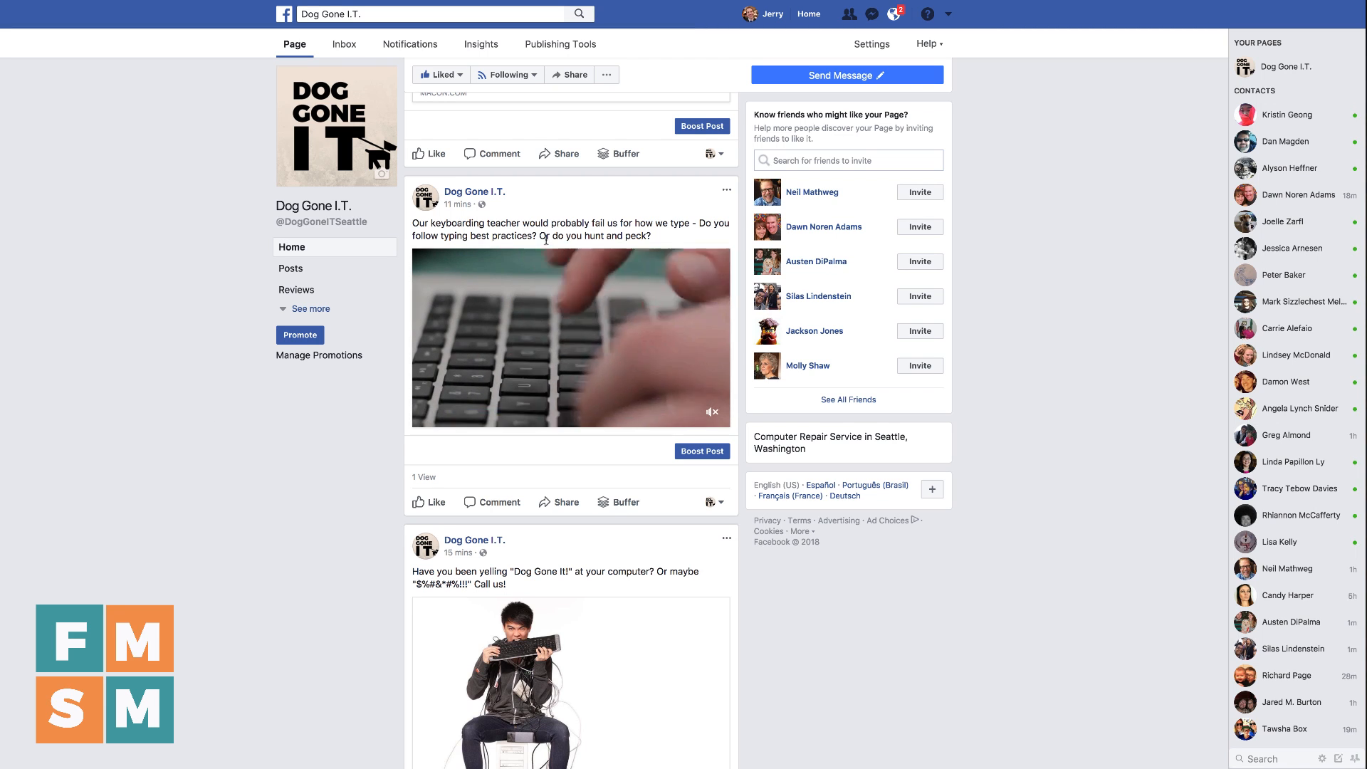
pyautogui.click(700, 451)
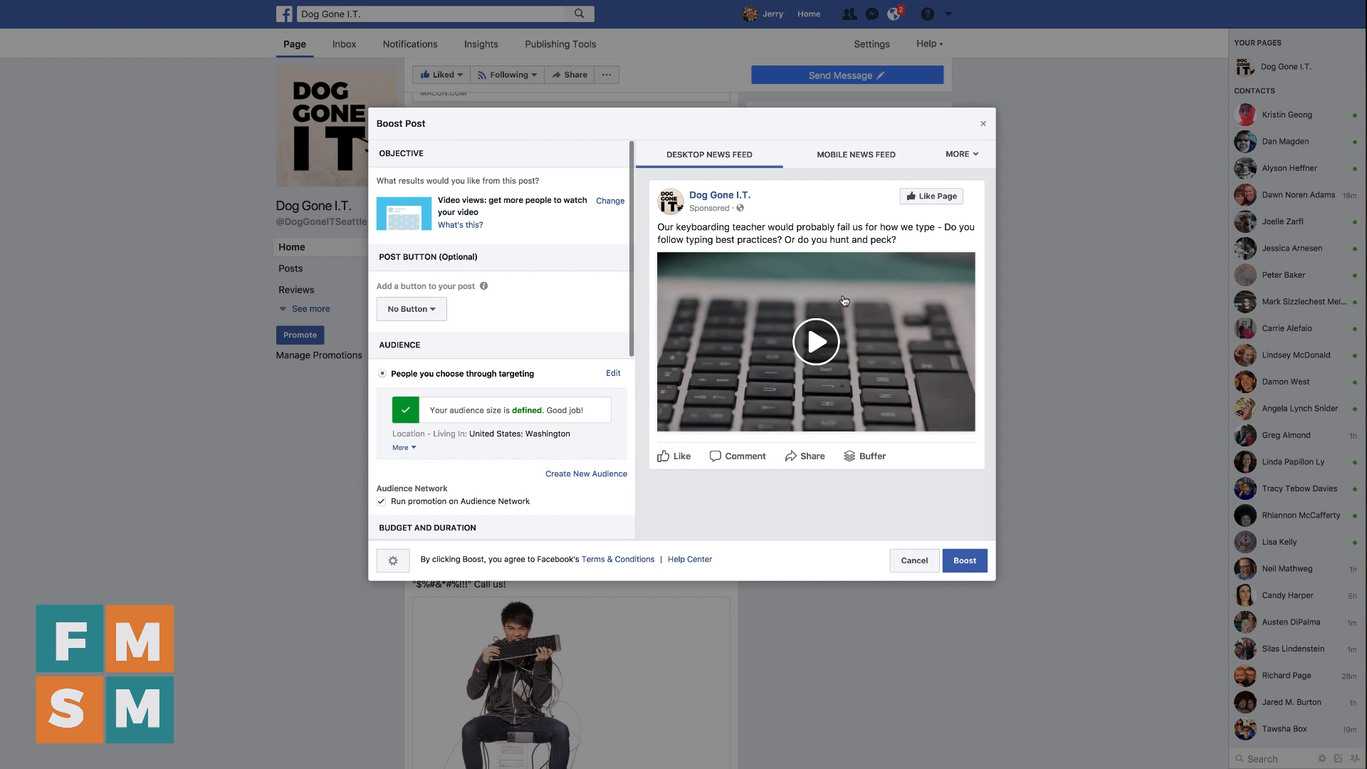
pyautogui.click(433, 314)
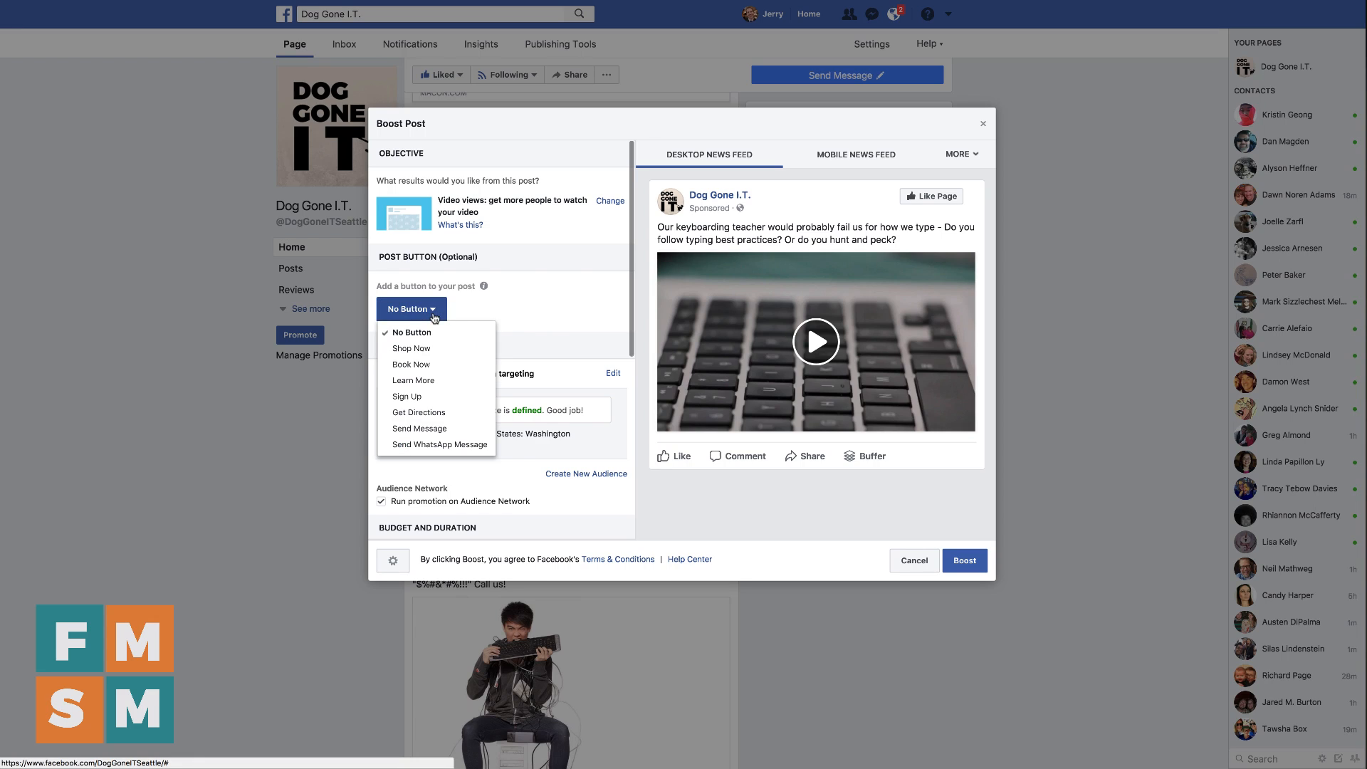
pyautogui.click(423, 380)
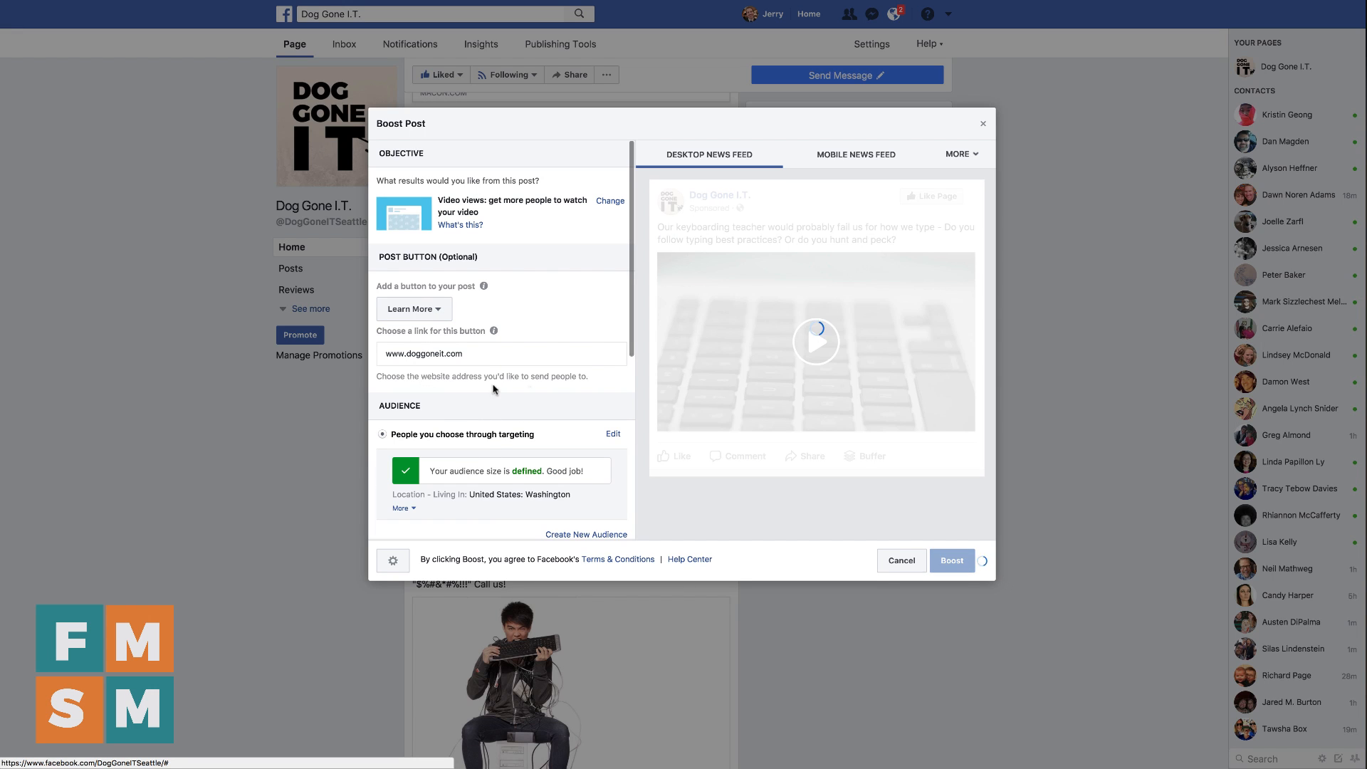
pyautogui.click(492, 359)
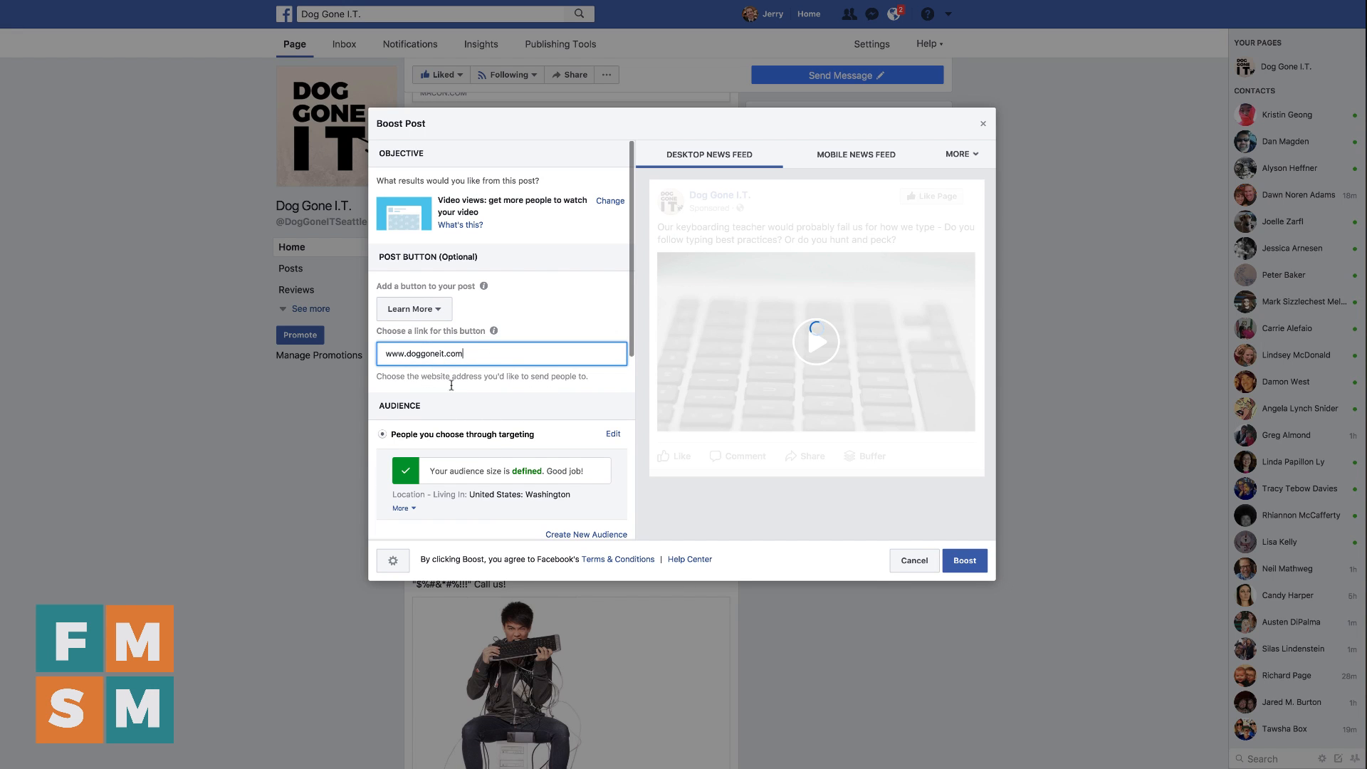
pyautogui.scroll(-3, 451, 385)
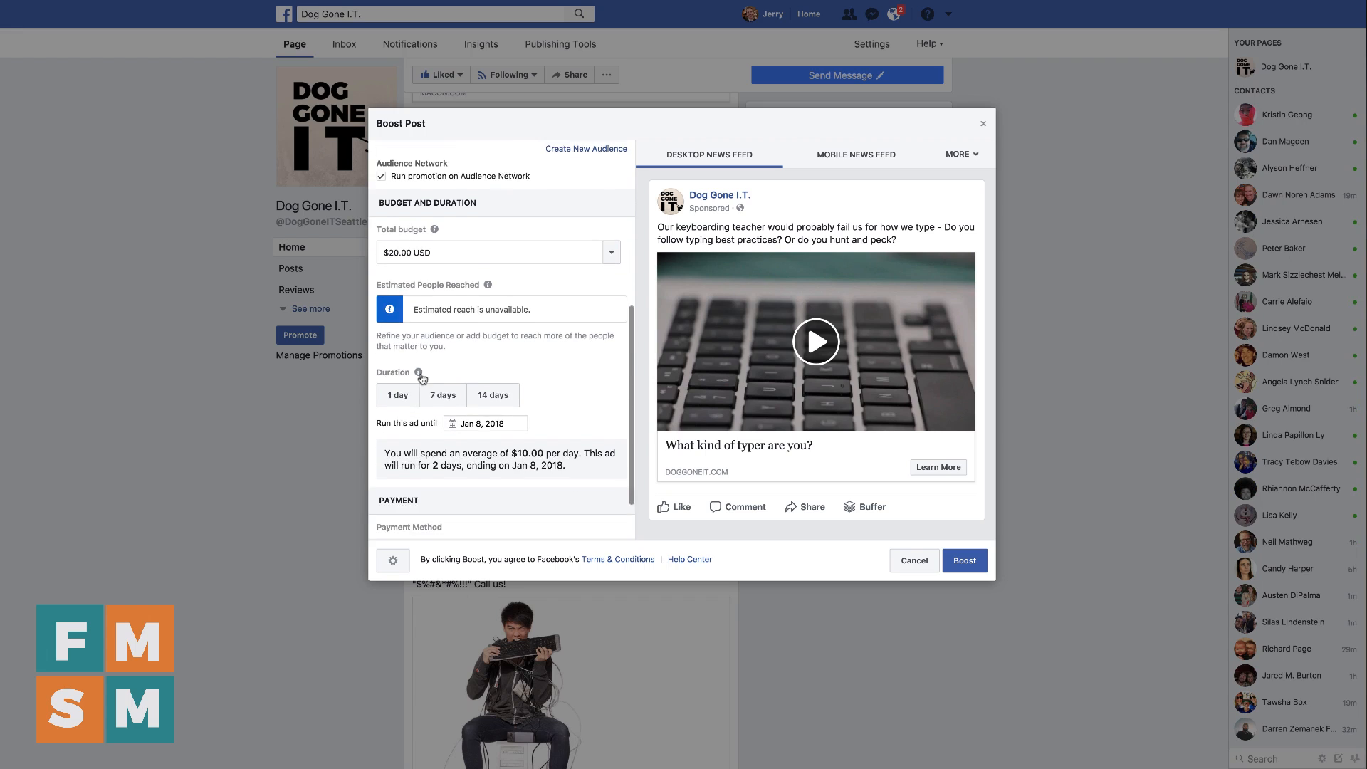
pyautogui.scroll(5, 437, 429)
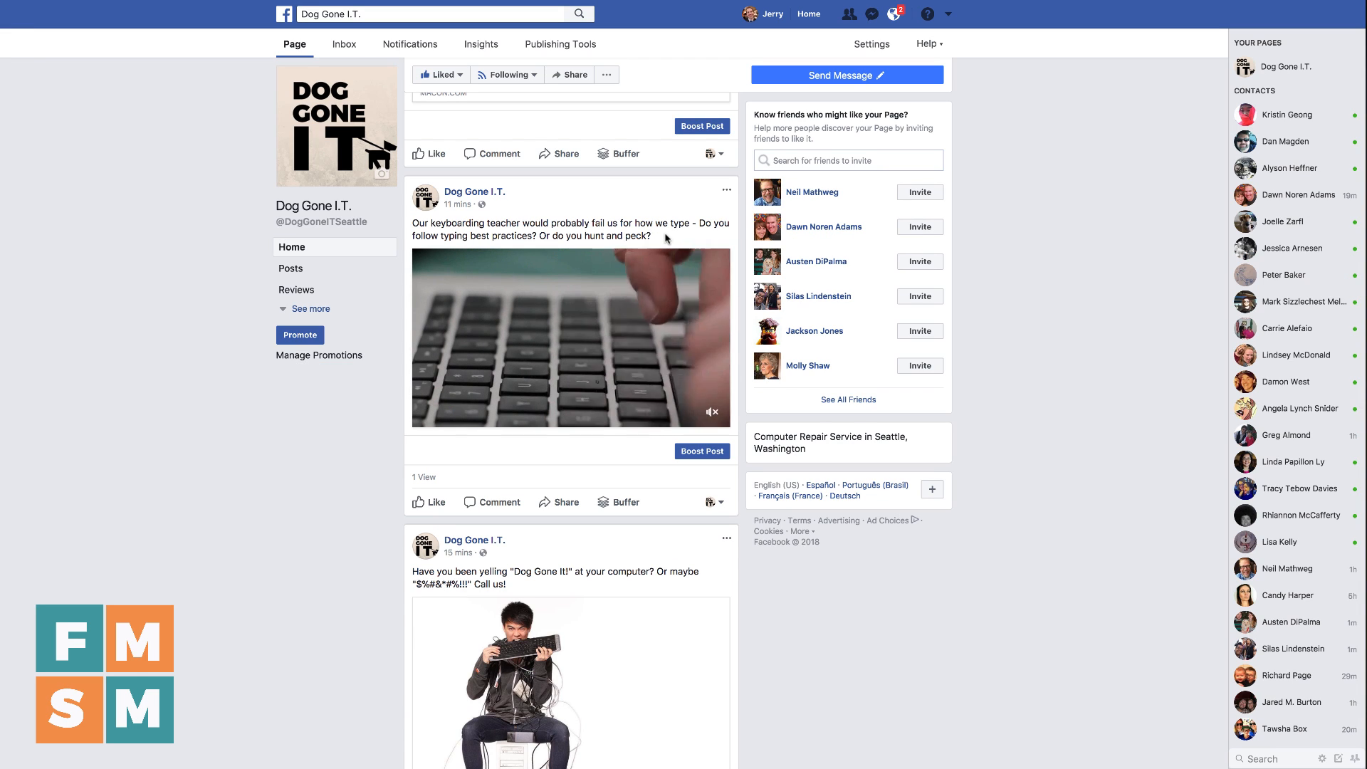
# Switch to the phone and open the Dog Gone I.T. Page in the Facebook Pages app
pyautogui.moveTo(673, 301)
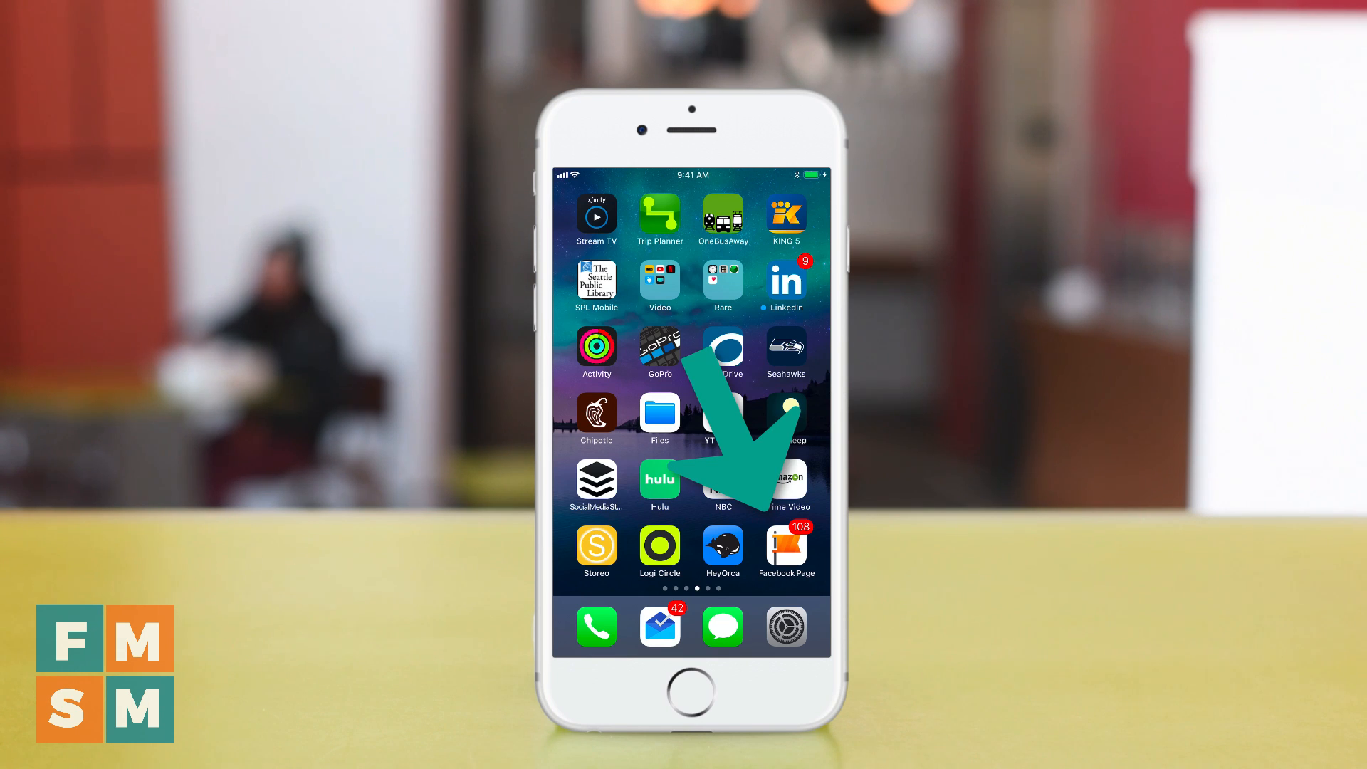
pyautogui.click(787, 546)
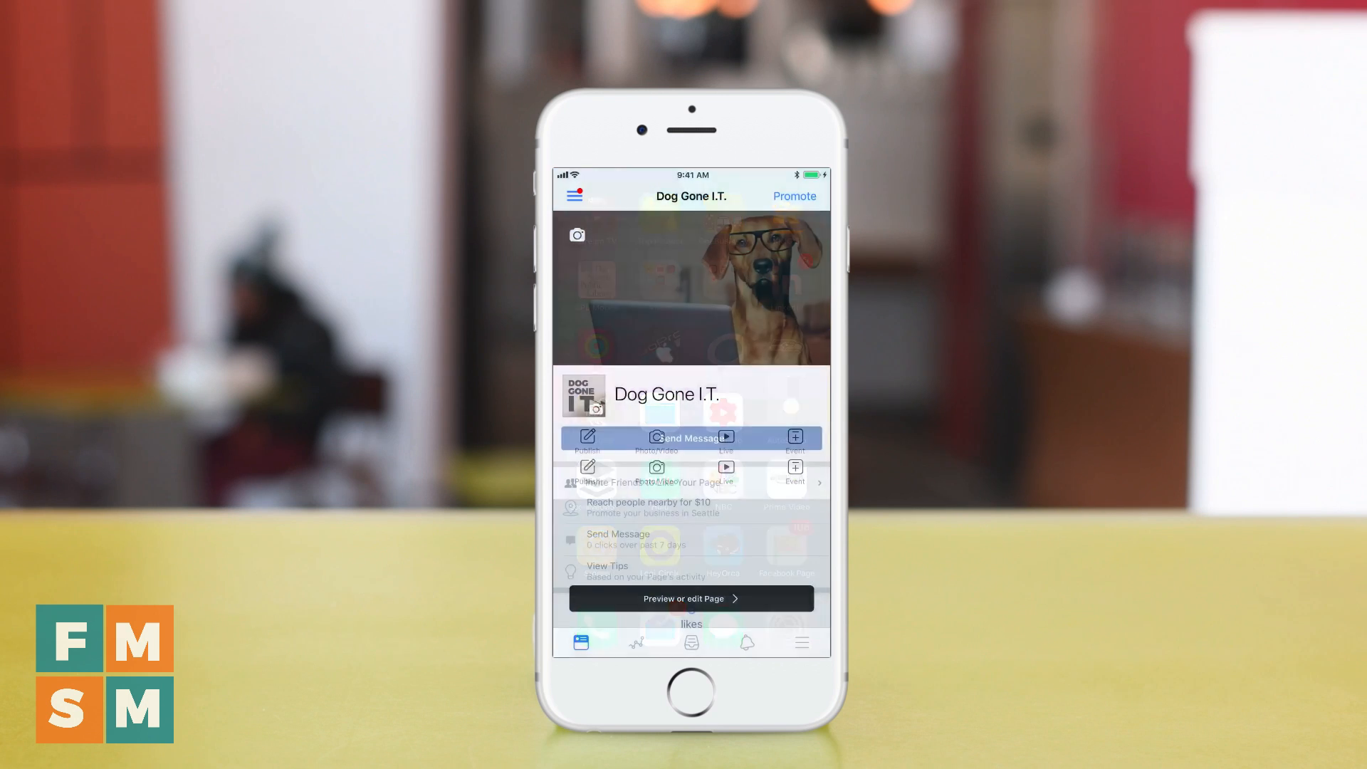